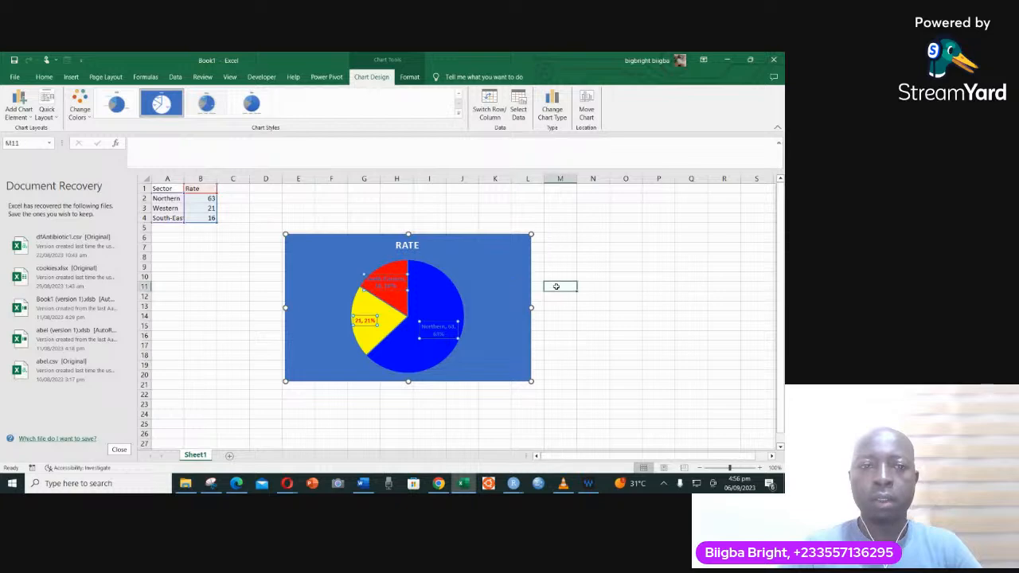
- Close the document recovery list, removing the recovered files, and delete the RATE pie chart from the sheet
left_click(120, 450)
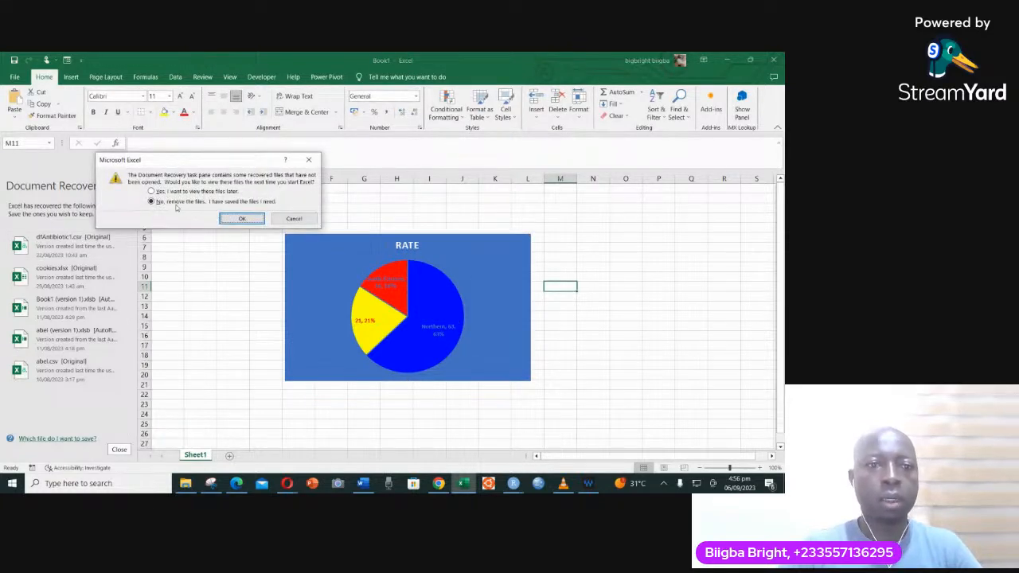
left_click(242, 218)
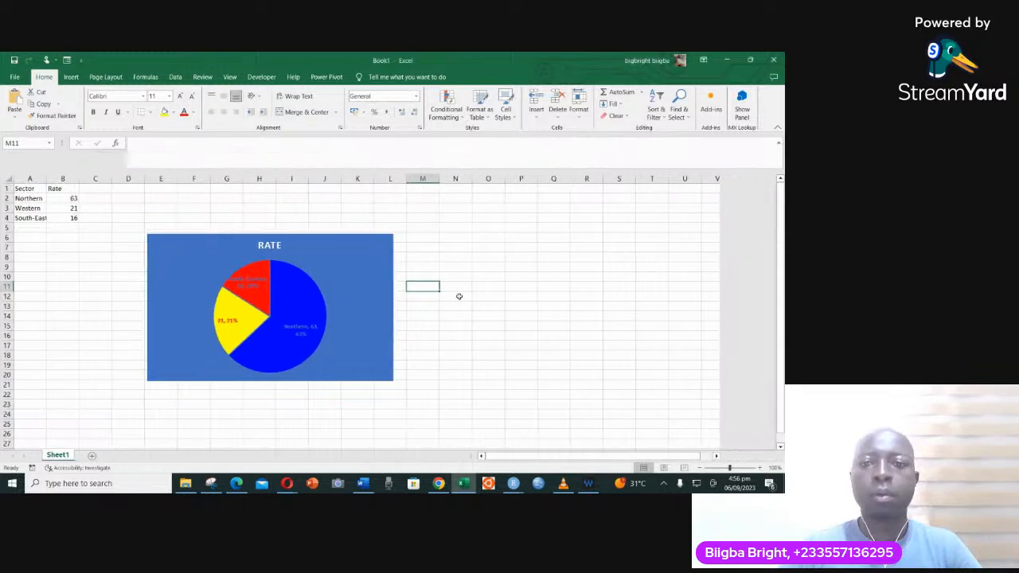
left_click(362, 279)
key("Delete")
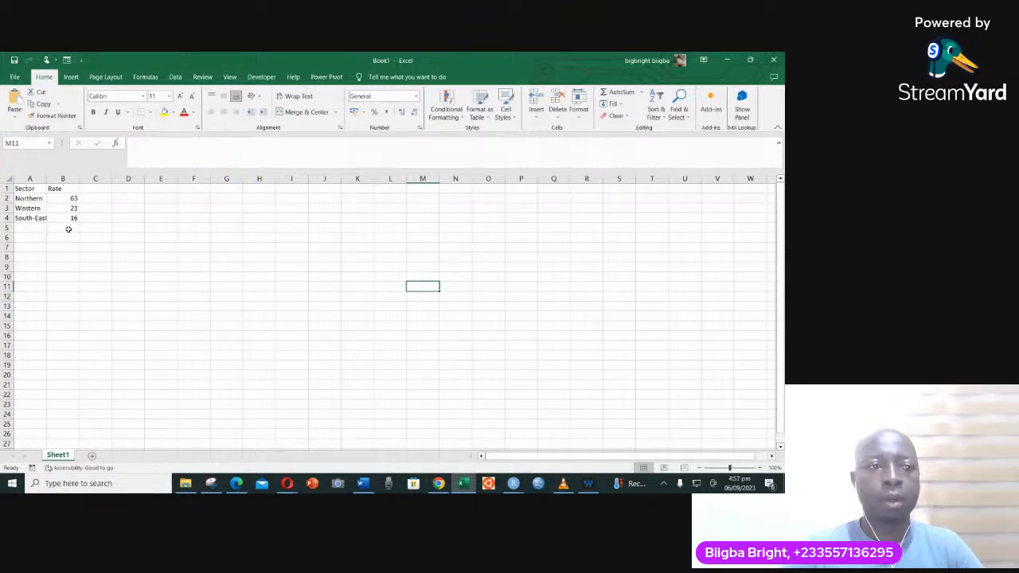
- Extend the repeating sector names down to A8 and enter the rates 45, 66, 58 and 26 in B5:B8
left_click(29, 198)
left_click_drag(27, 197, 46, 265)
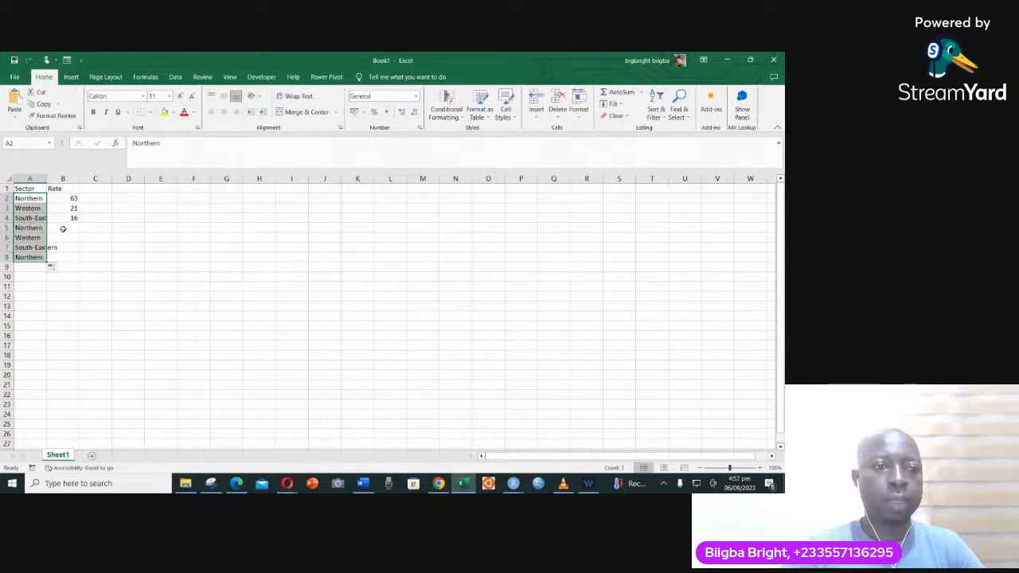
left_click(75, 227)
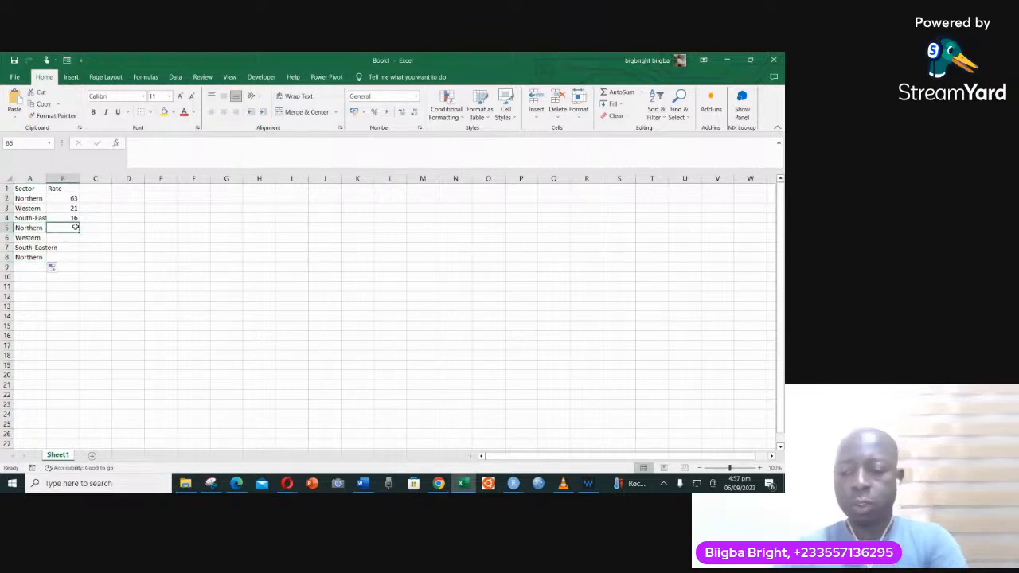
type("45")
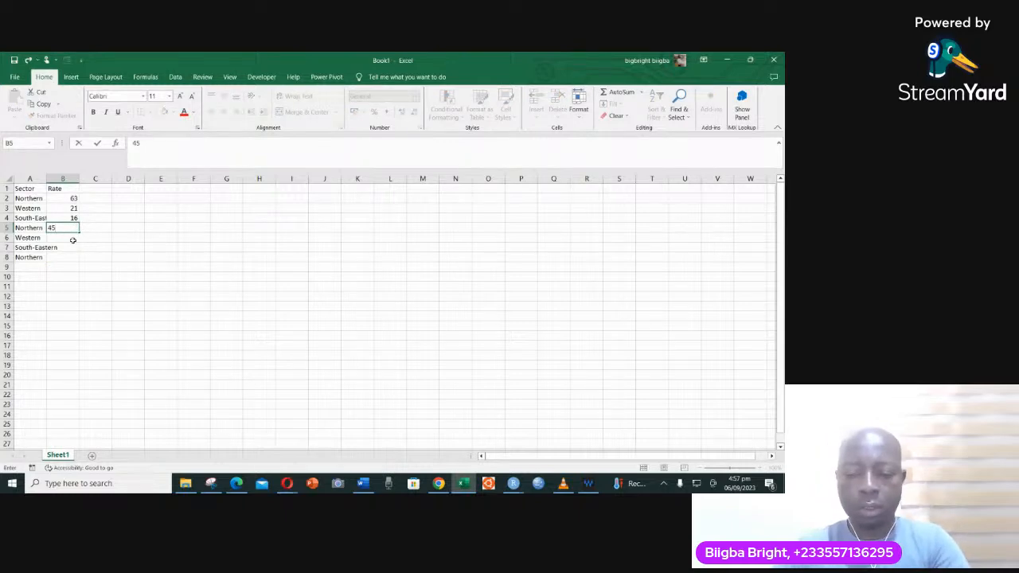
key("Return")
type("66")
key("Return")
type("58")
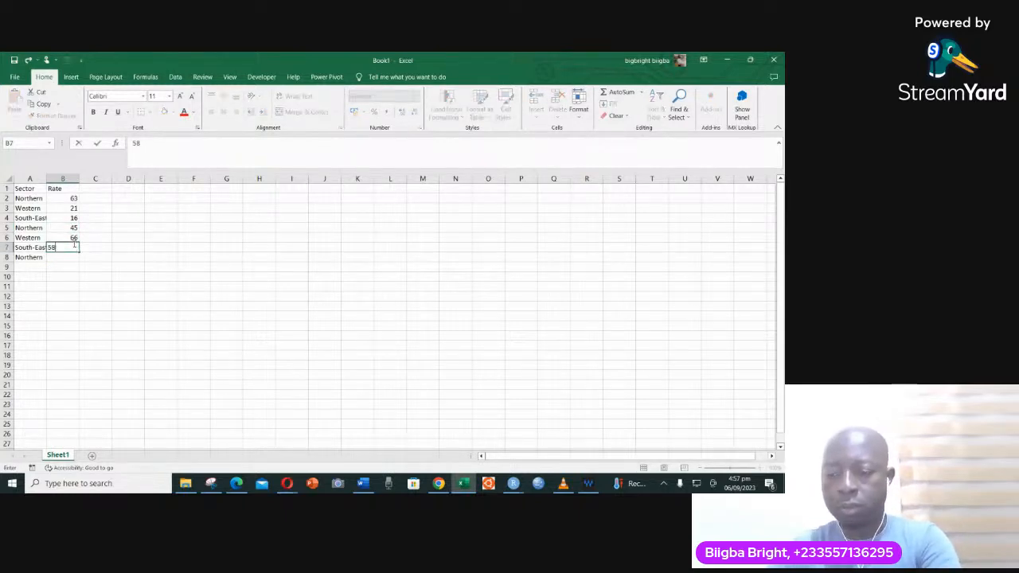
key("Return")
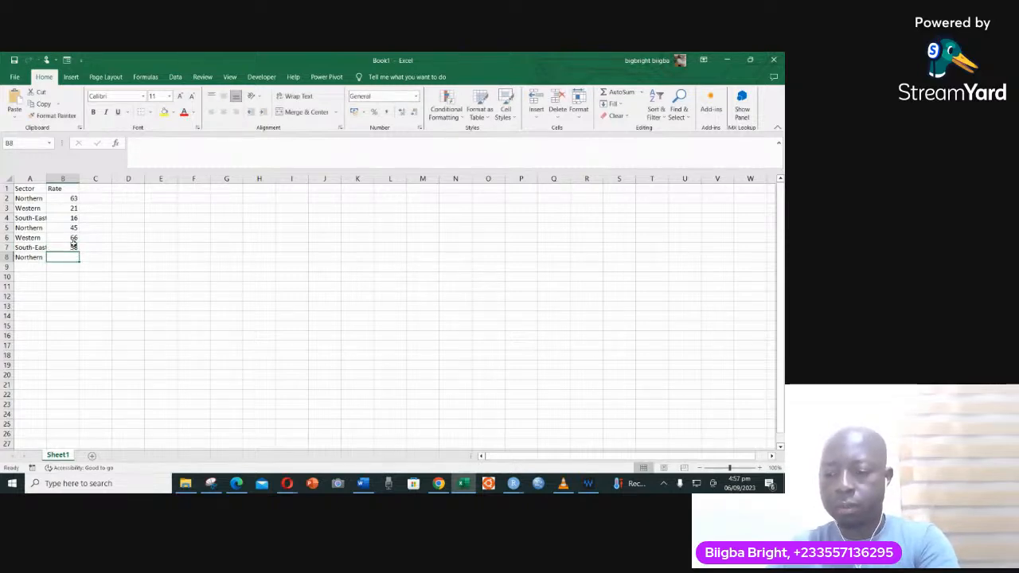
type("62")
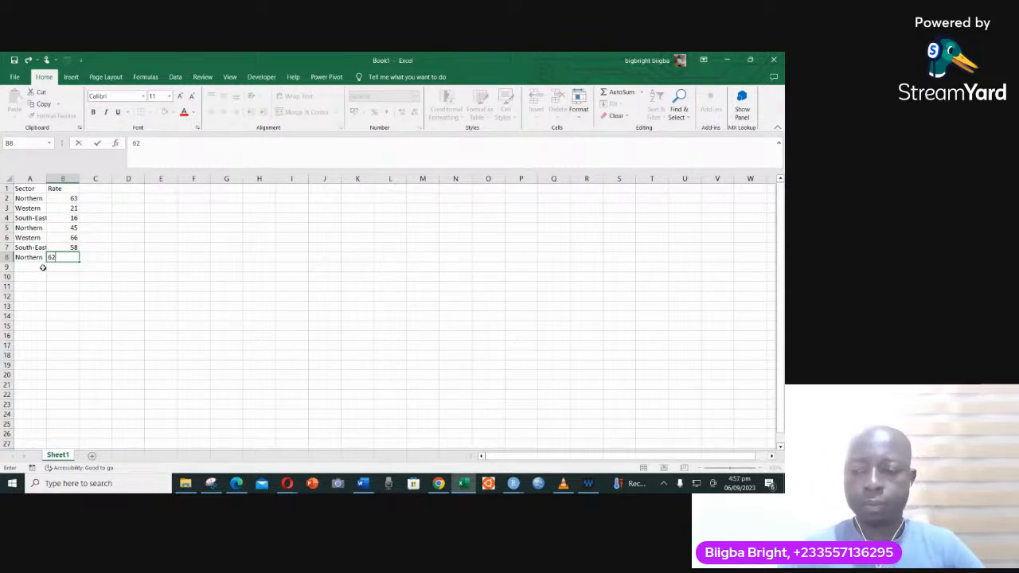
type("6")
left_click(36, 267)
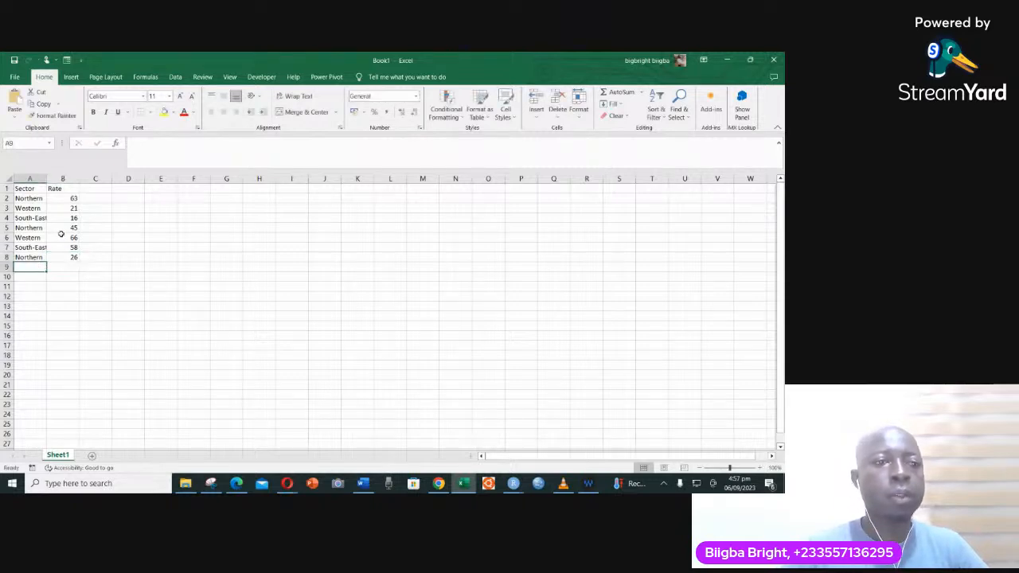
- Insert the recommended Clustered Column chart from the Sector and Rate data in A1:B8
left_click(31, 190)
left_click_drag(56, 196, 70, 257)
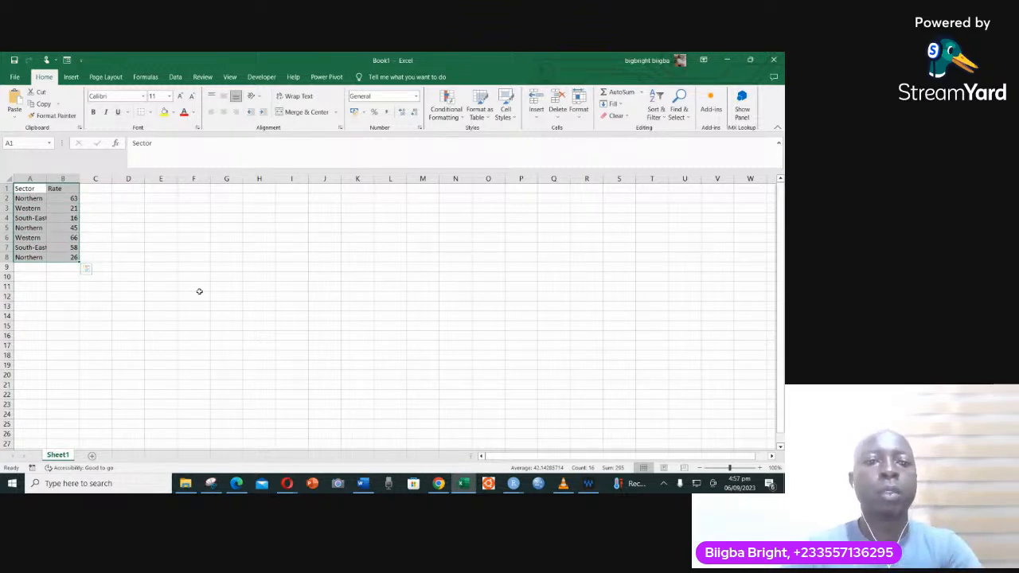
left_click(75, 78)
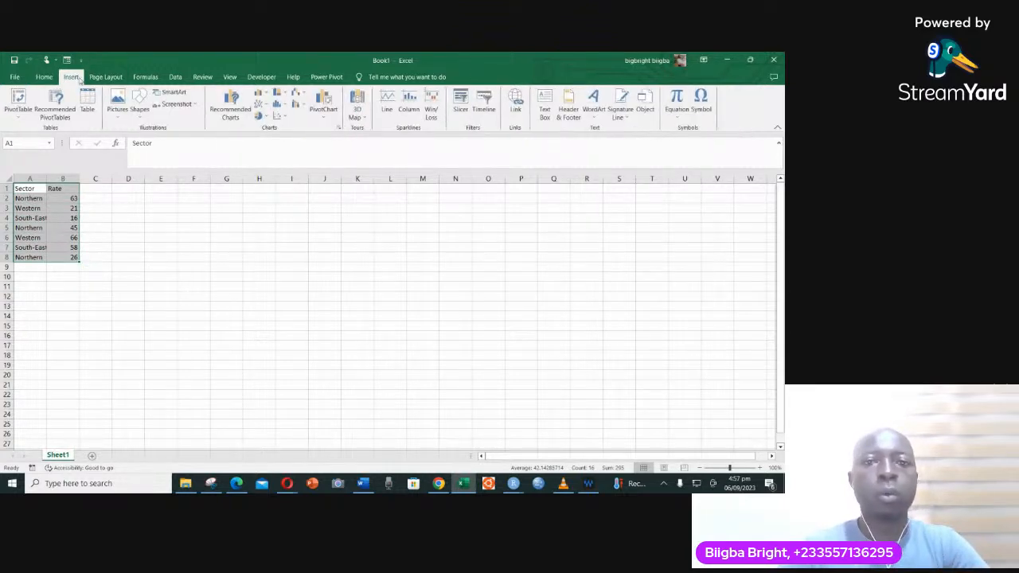
left_click(233, 108)
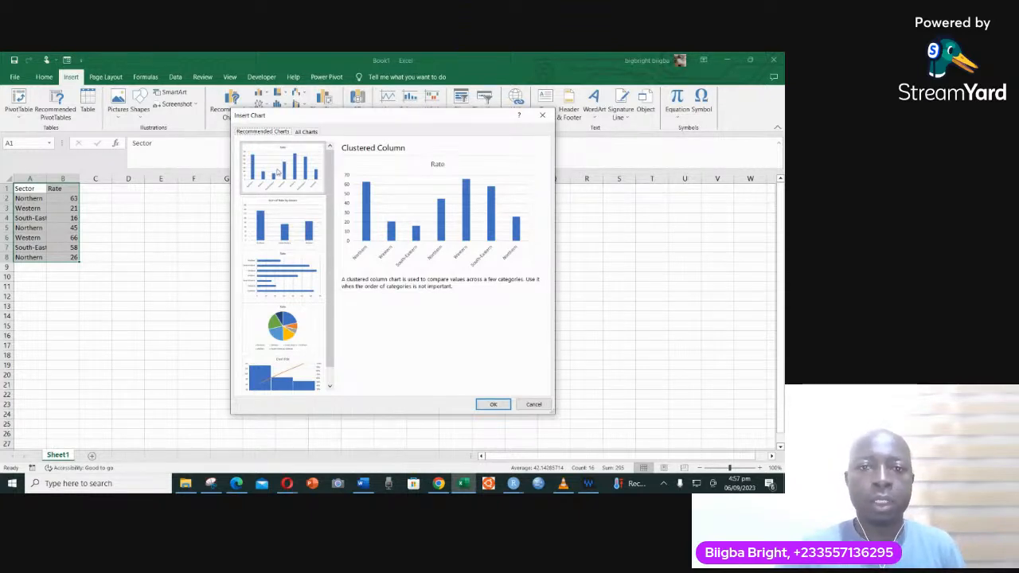
left_click(493, 404)
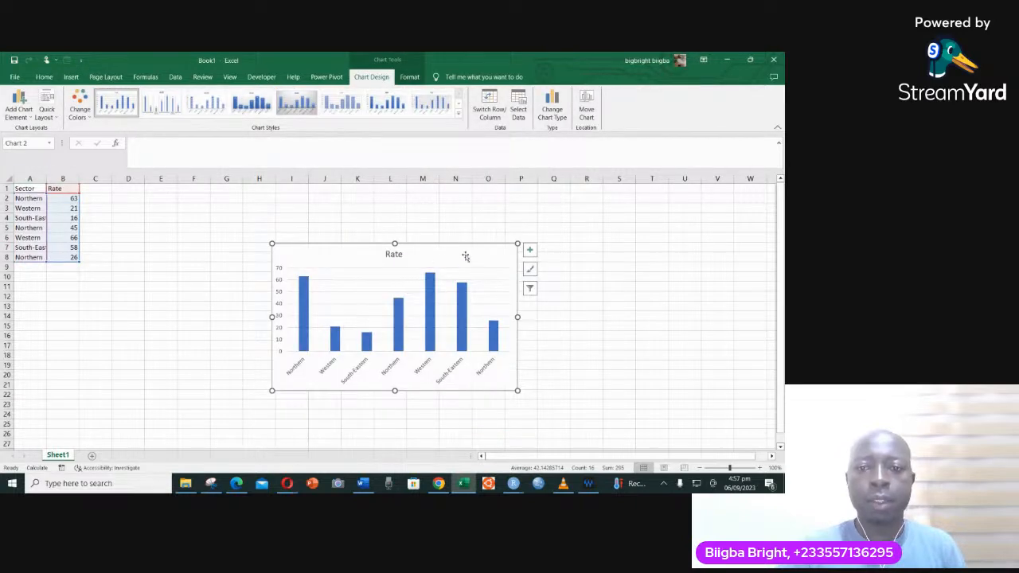
- Reposition the column chart closer to the data table, covering about columns G to M and rows 3 to 17
left_click_drag(460, 247, 419, 217)
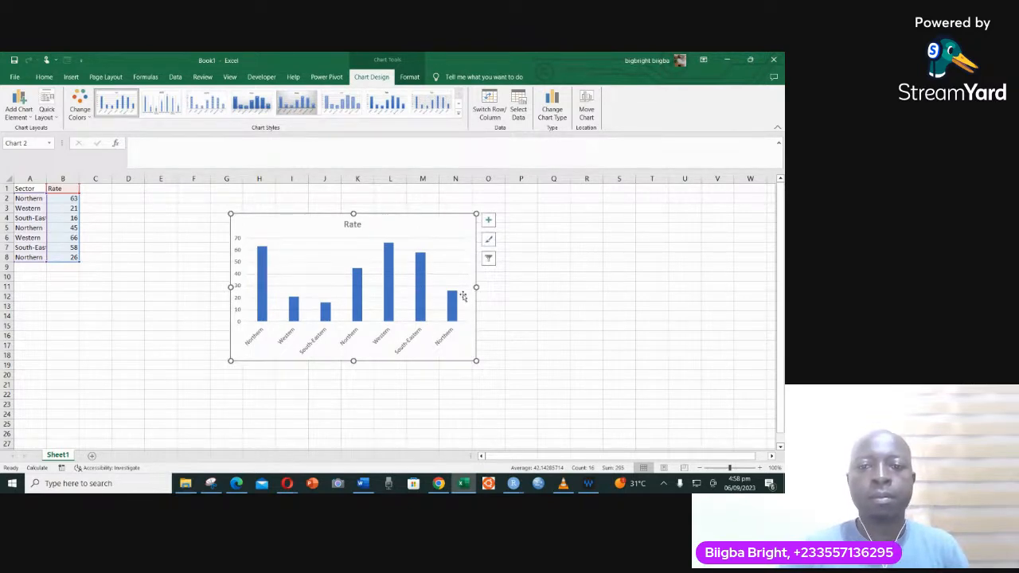
left_click_drag(475, 264, 478, 248)
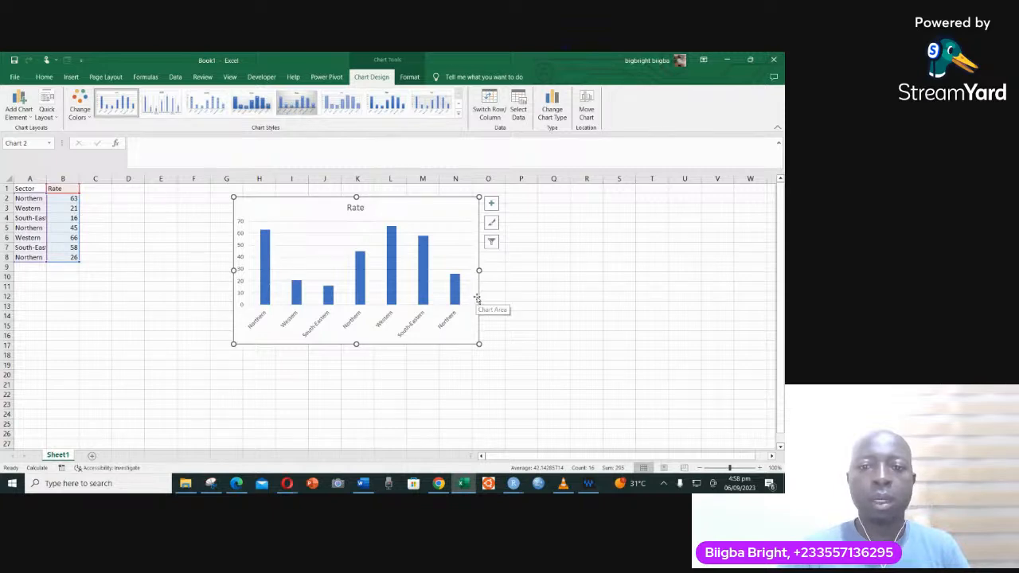
left_click_drag(478, 294, 455, 296)
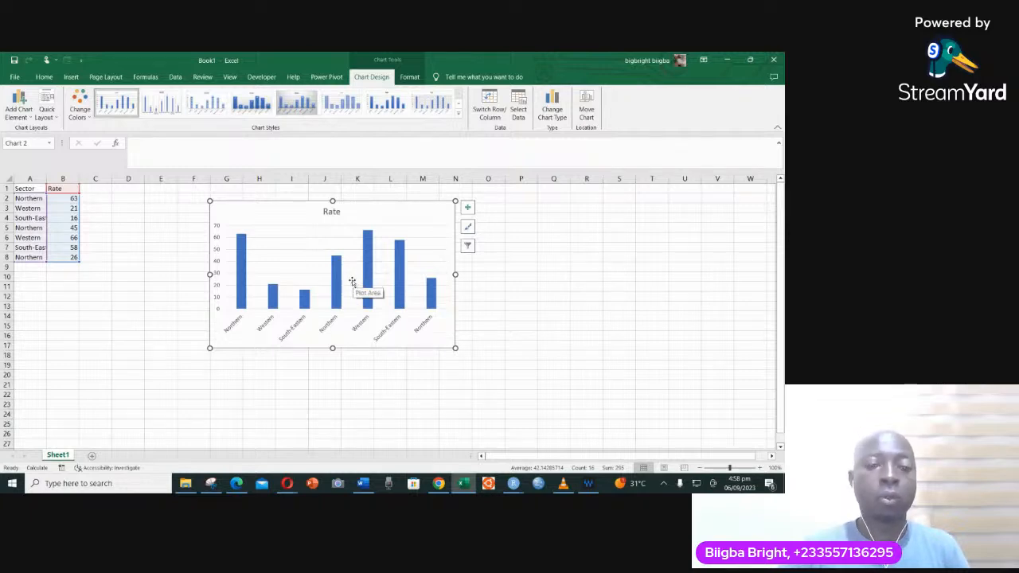
left_click(360, 326)
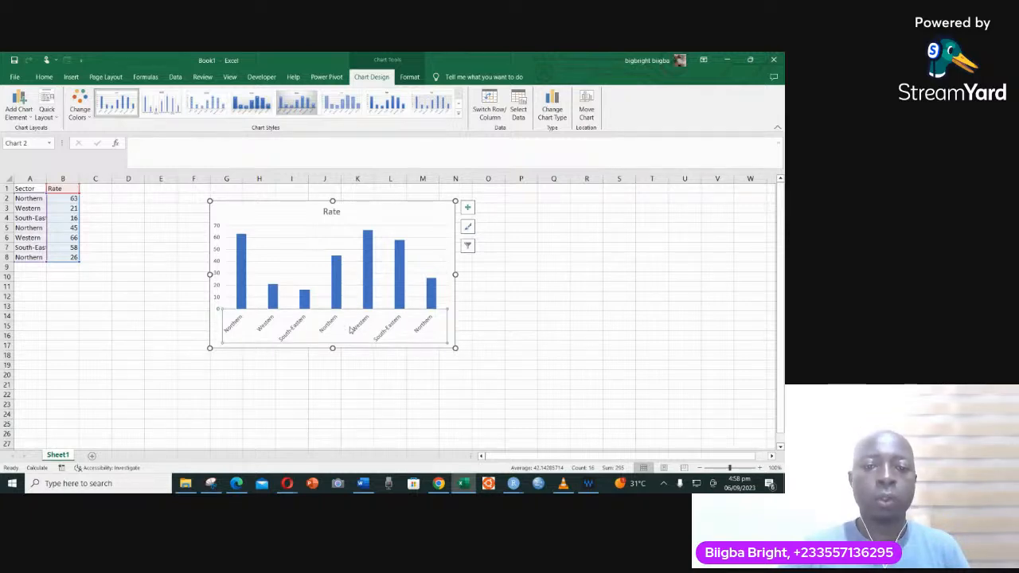
left_click(214, 246)
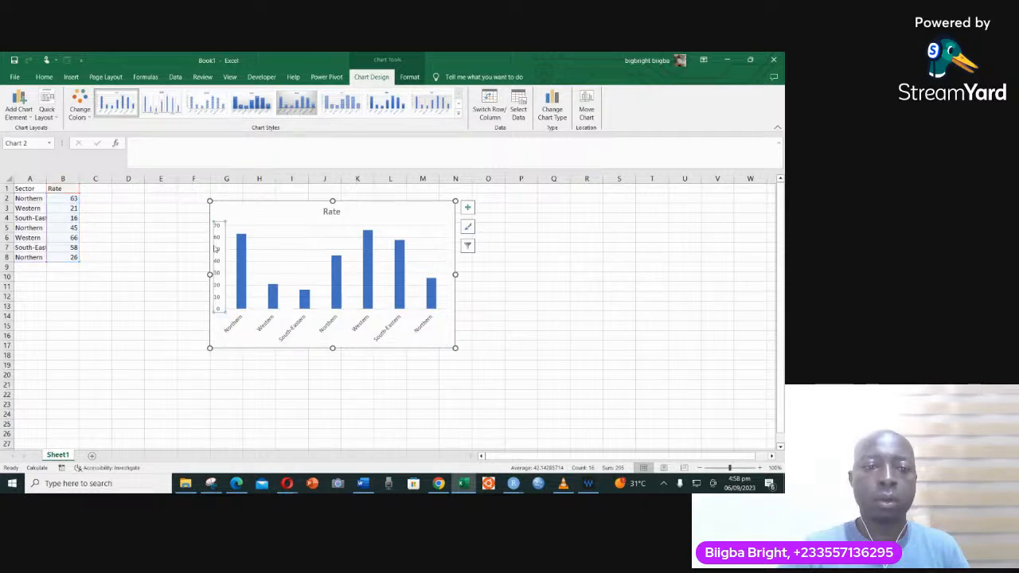
left_click(339, 213)
- Remove the title from the column chart
left_click(373, 220)
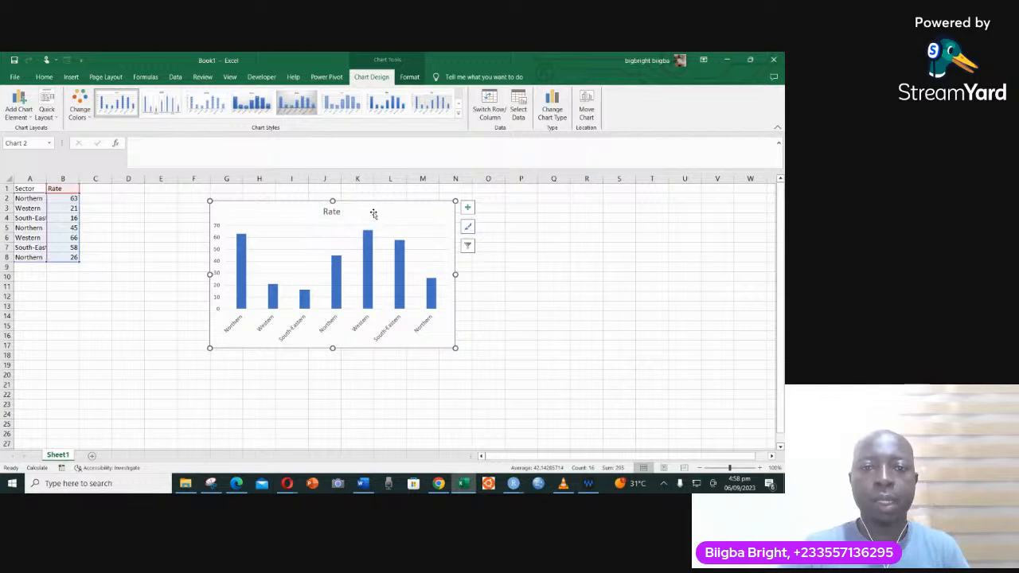
left_click(467, 209)
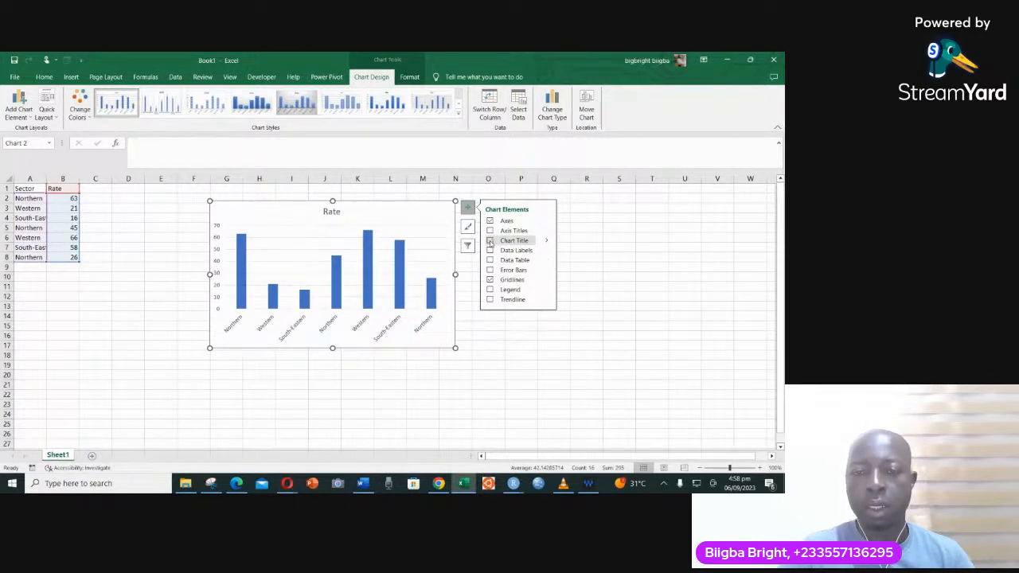
left_click(490, 240)
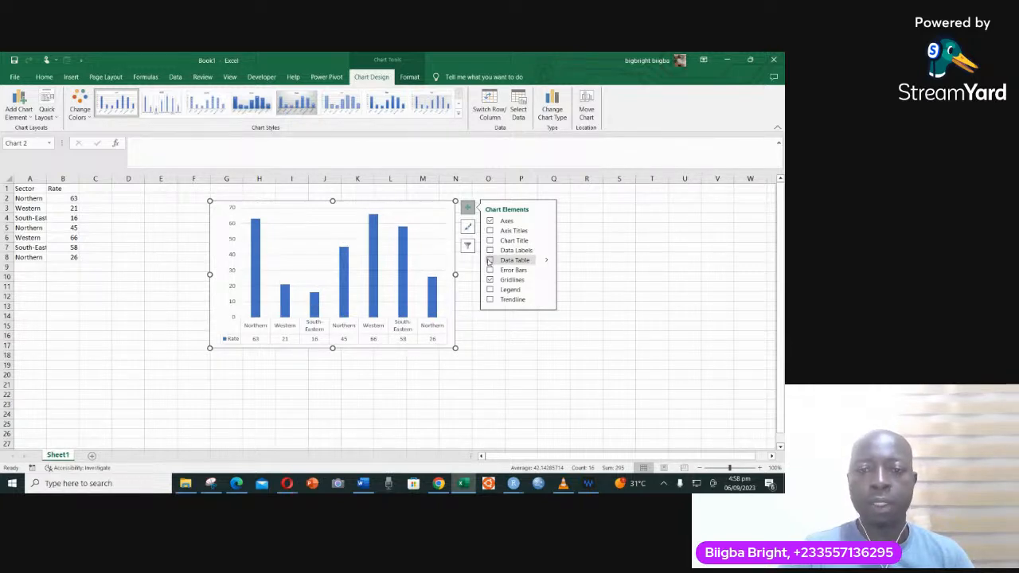
- Try adding a data table and error bars to the column chart, and switch both off again
left_click(490, 260)
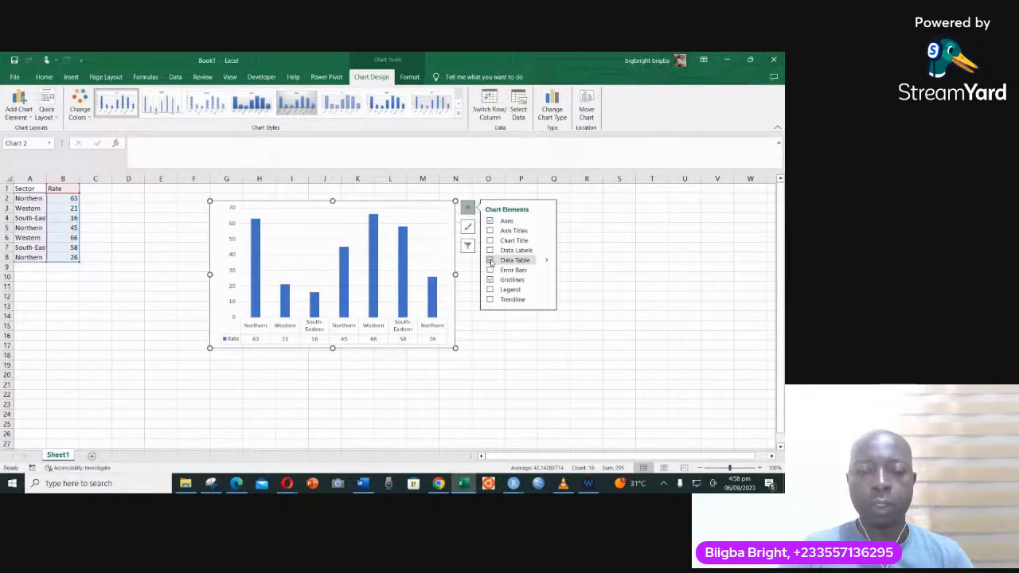
left_click(490, 261)
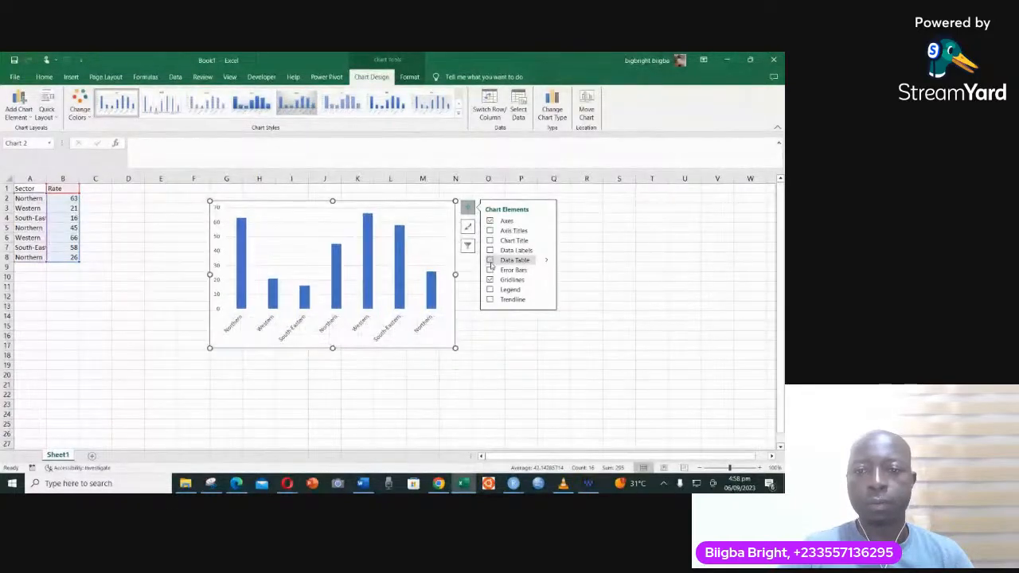
left_click(489, 270)
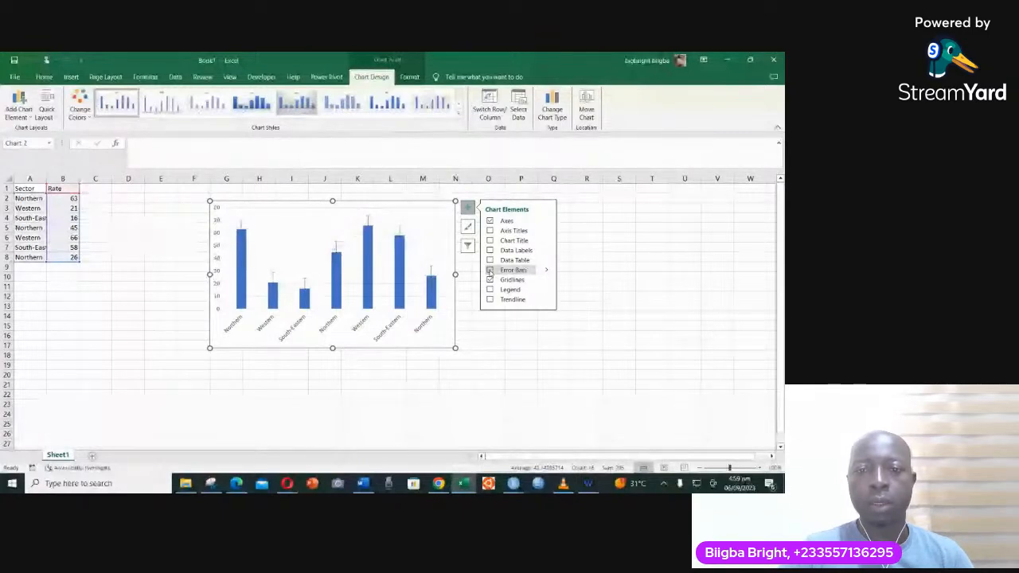
left_click(489, 270)
- Remove the gridlines from the column chart and try out the legend, leaving the legend switched off
left_click(490, 279)
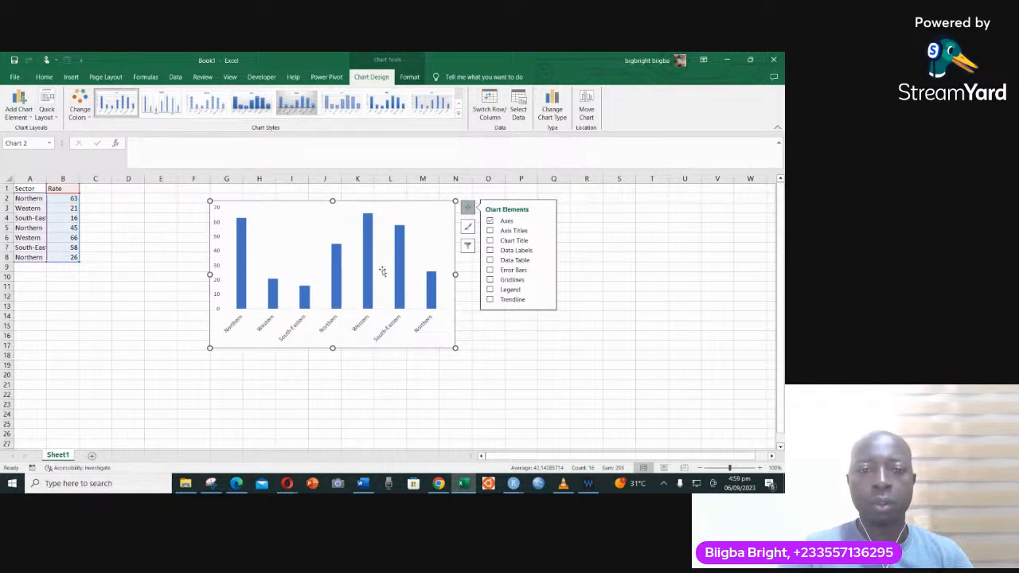
left_click(490, 291)
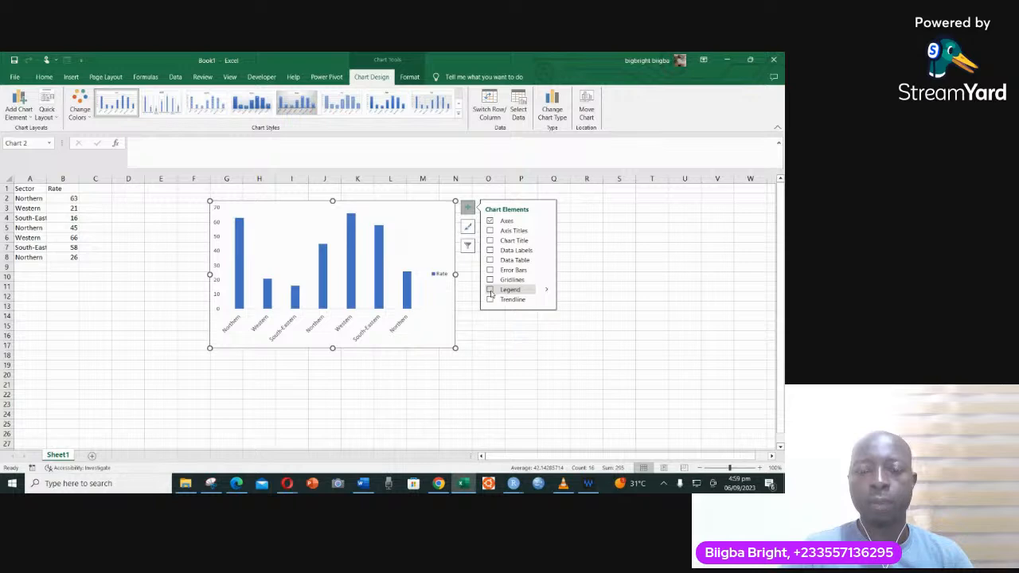
left_click(491, 291)
left_click(490, 291)
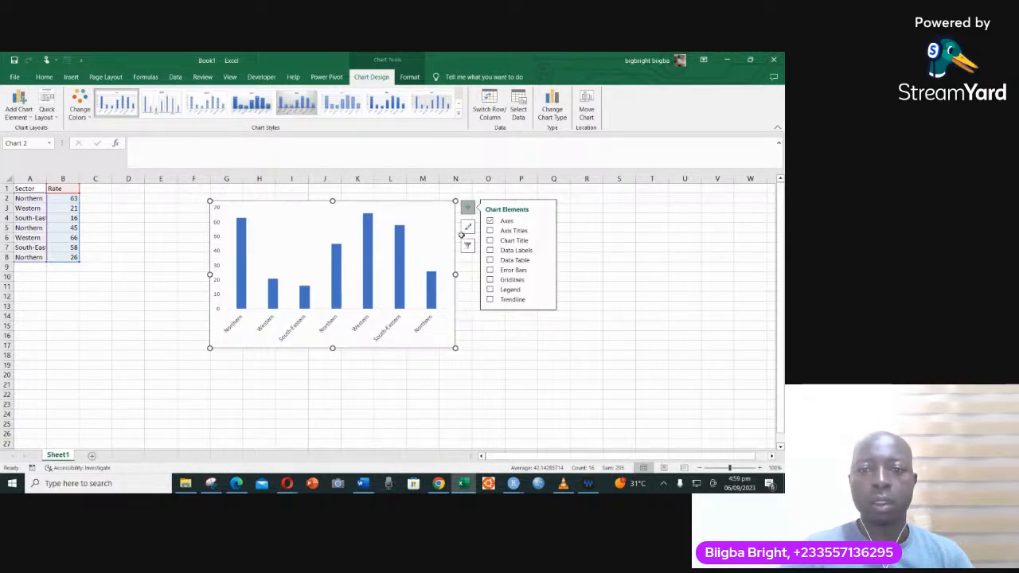
left_click(467, 209)
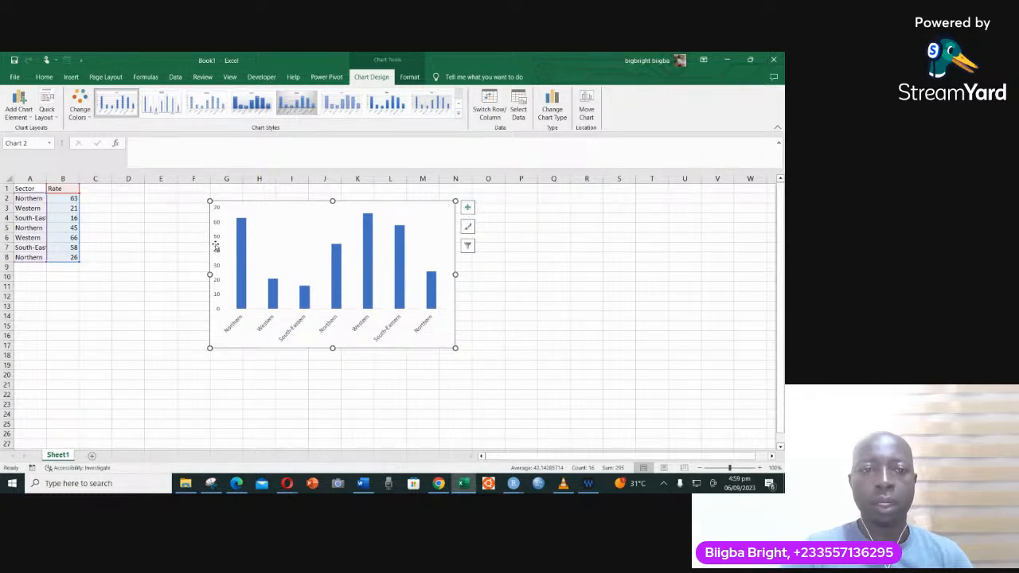
- Set the chart's vertical axis labels to Times New Roman at size 12
left_click(217, 238)
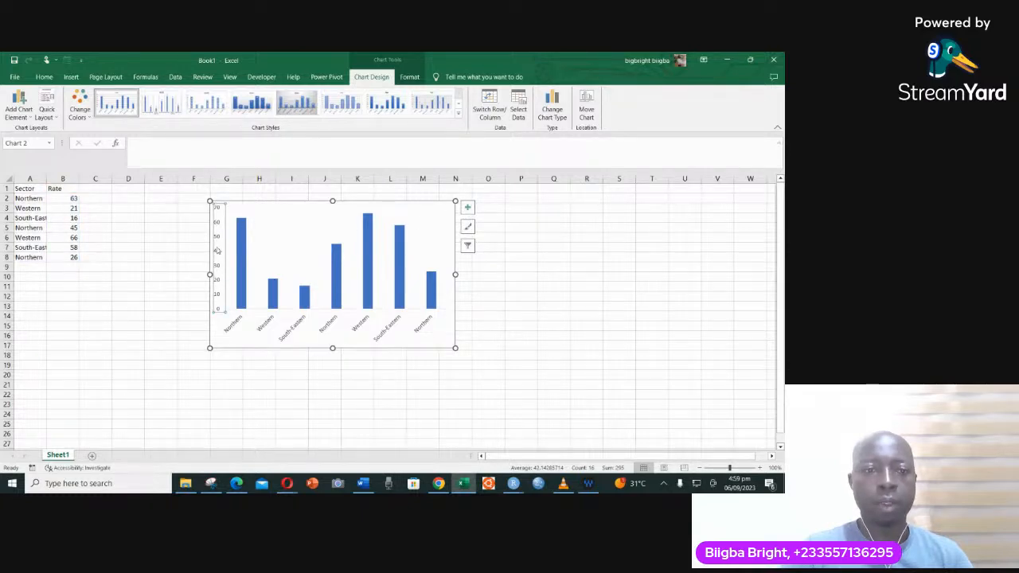
right_click(216, 222)
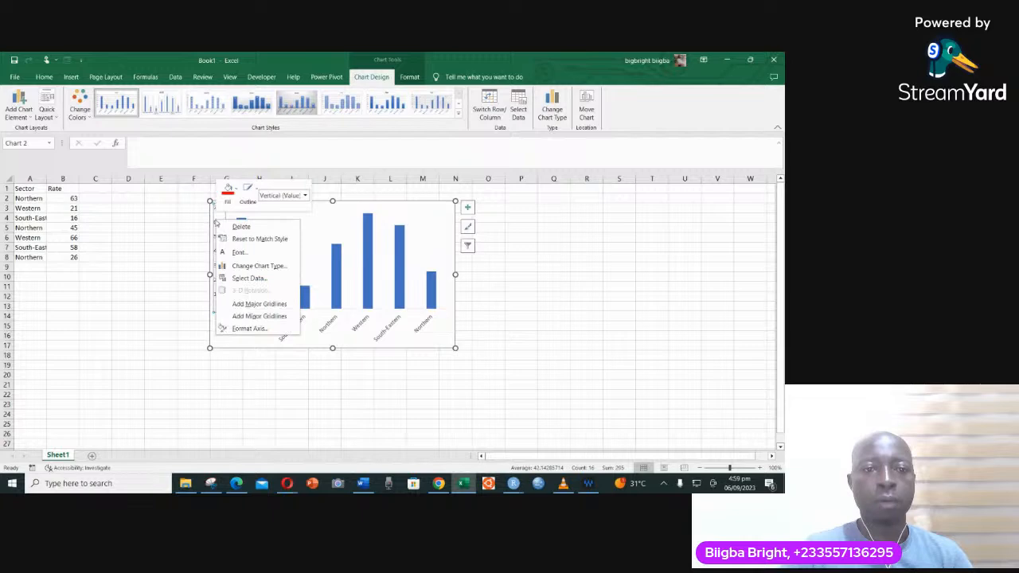
left_click(212, 271)
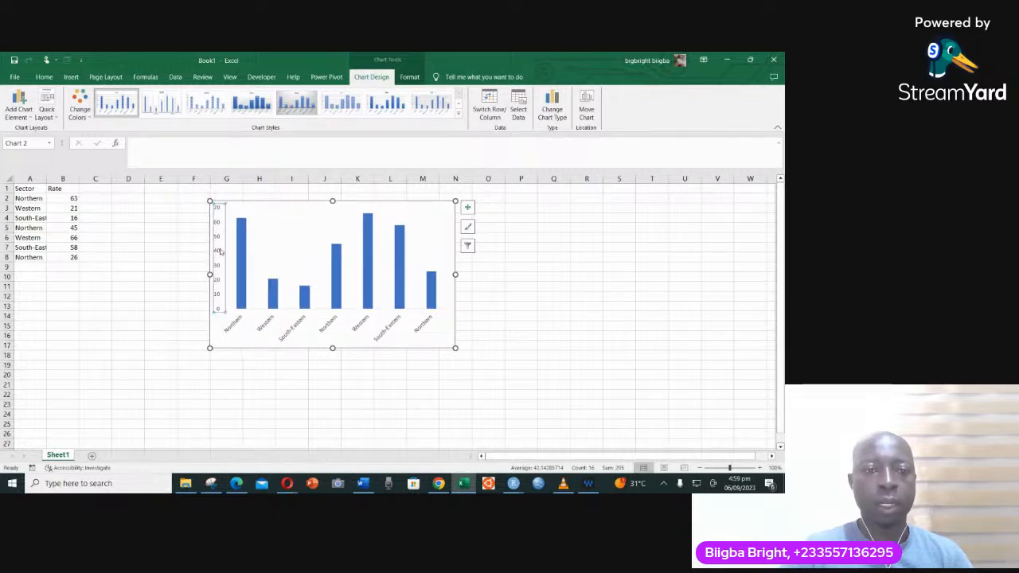
left_click(44, 77)
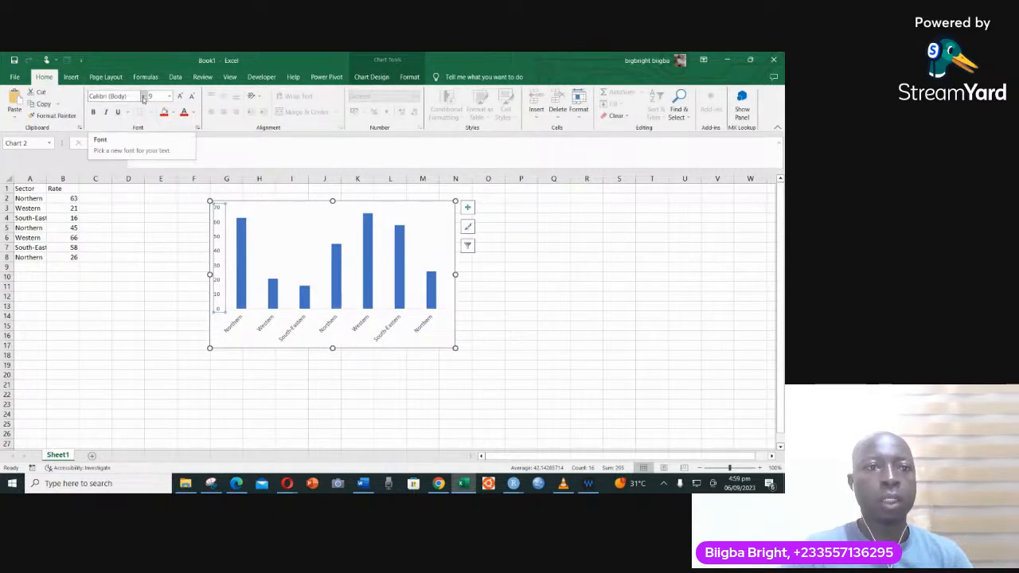
left_click(142, 96)
left_click(137, 157)
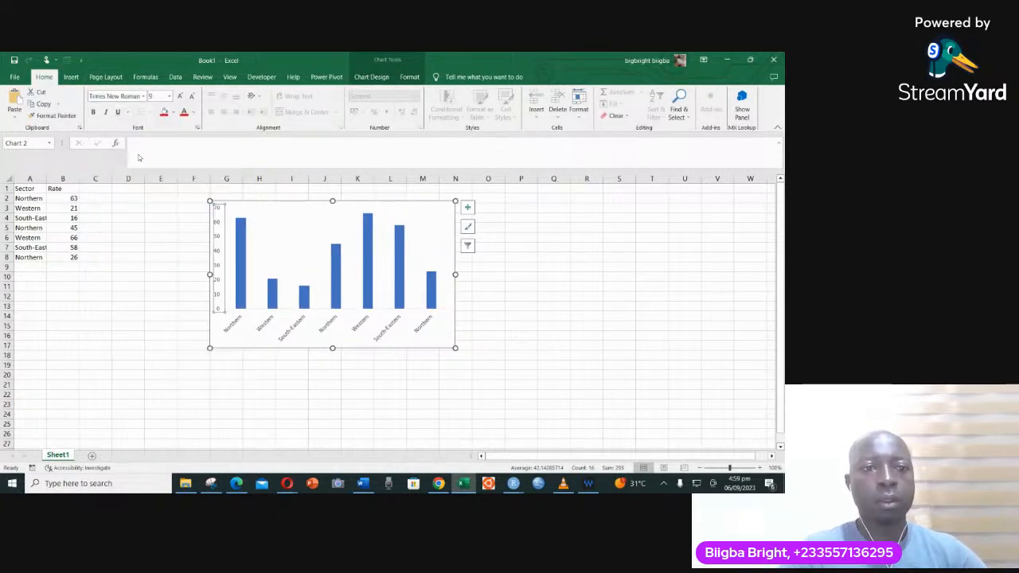
left_click(181, 96)
left_click(181, 96)
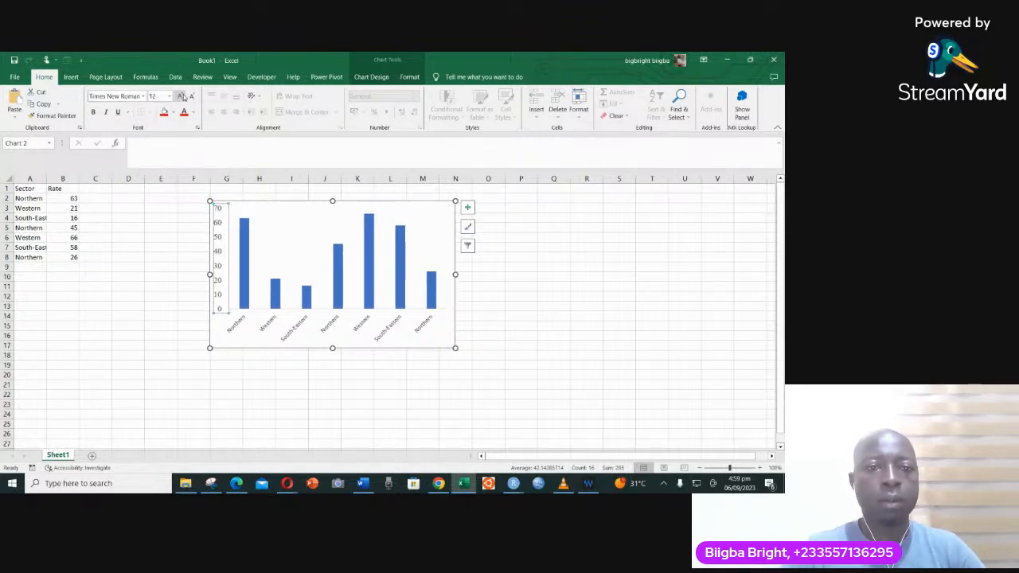
- Set the vertical axis labels to size 10 in red, with bold and italic formatting
left_click(192, 96)
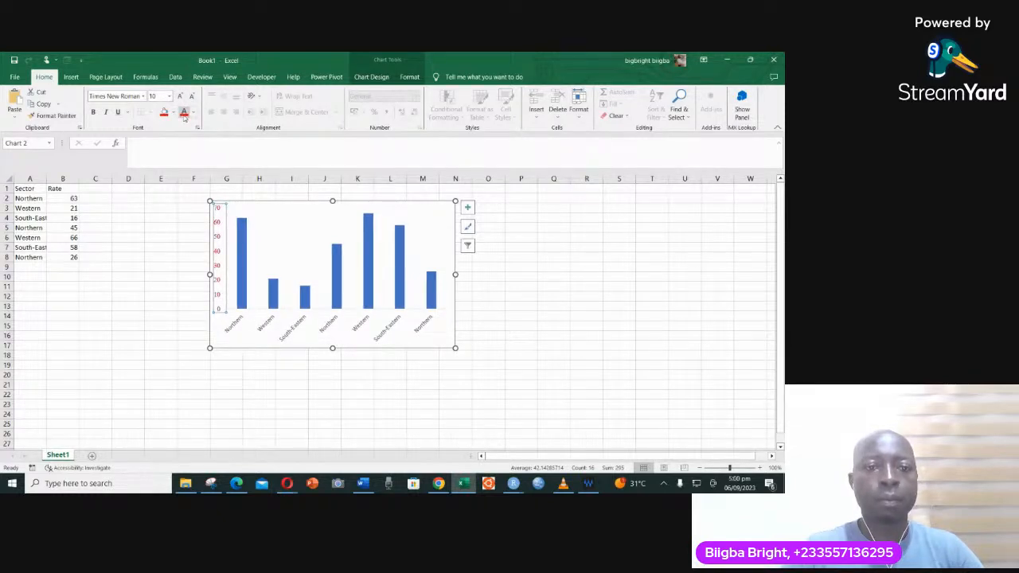
left_click(93, 113)
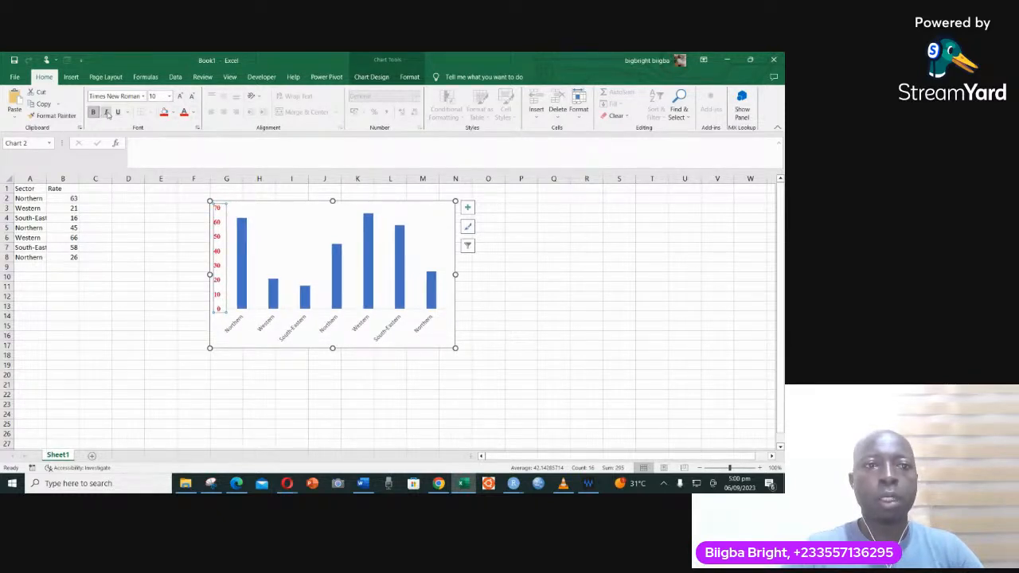
left_click(106, 112)
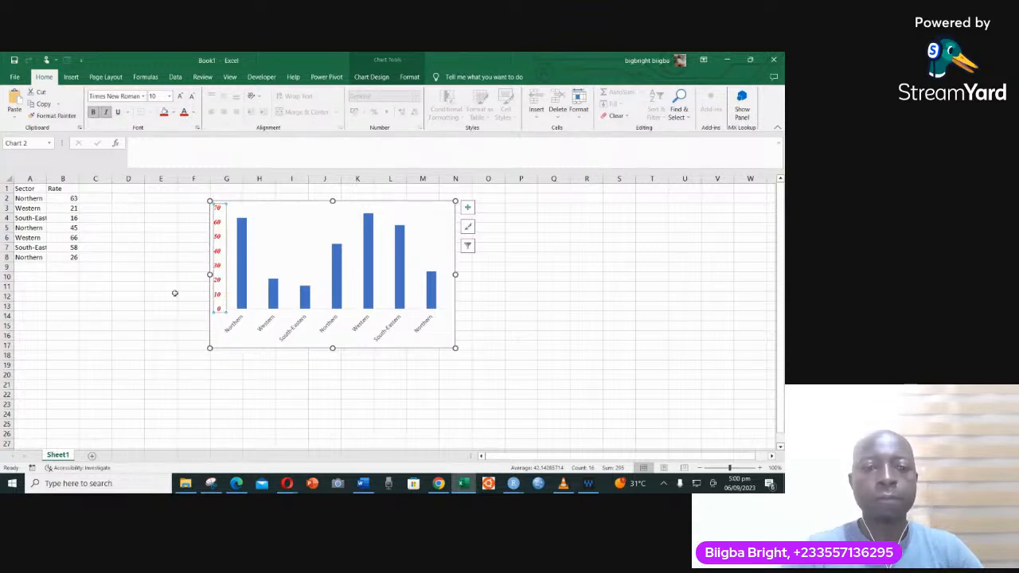
- Try font size 8 and italics on the horizontal axis labels, and revert both
left_click(277, 324)
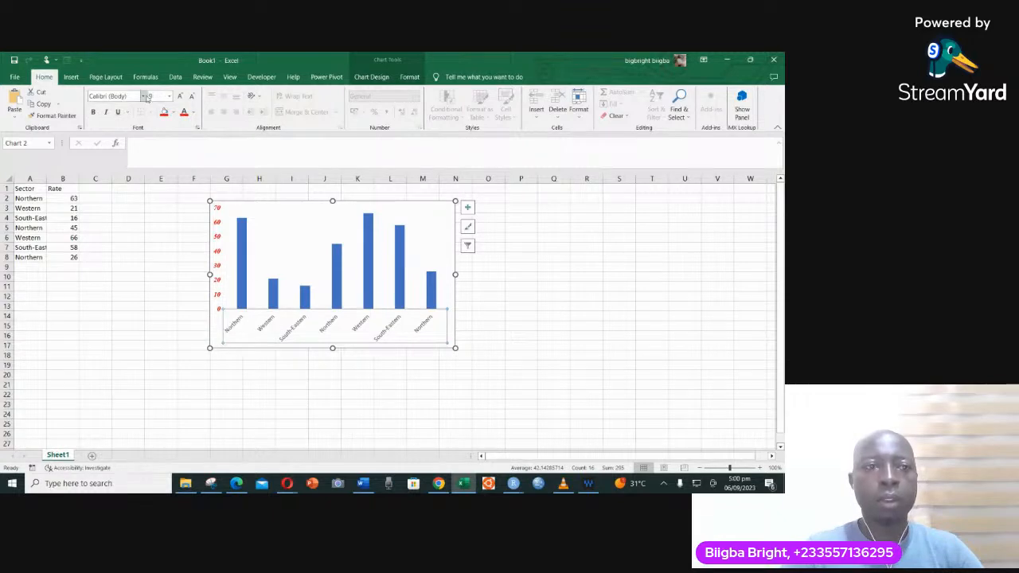
left_click(143, 96)
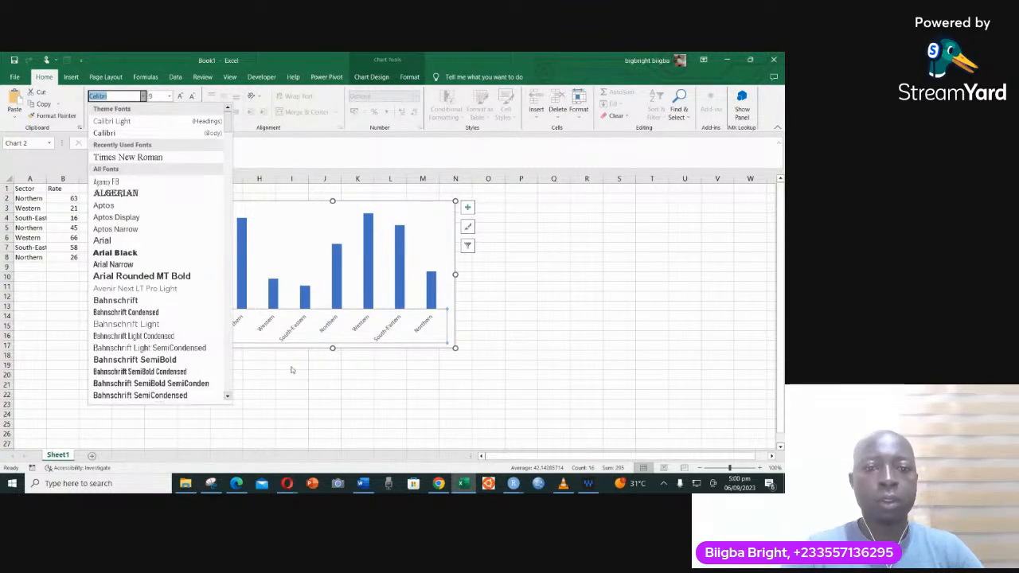
left_click(329, 331)
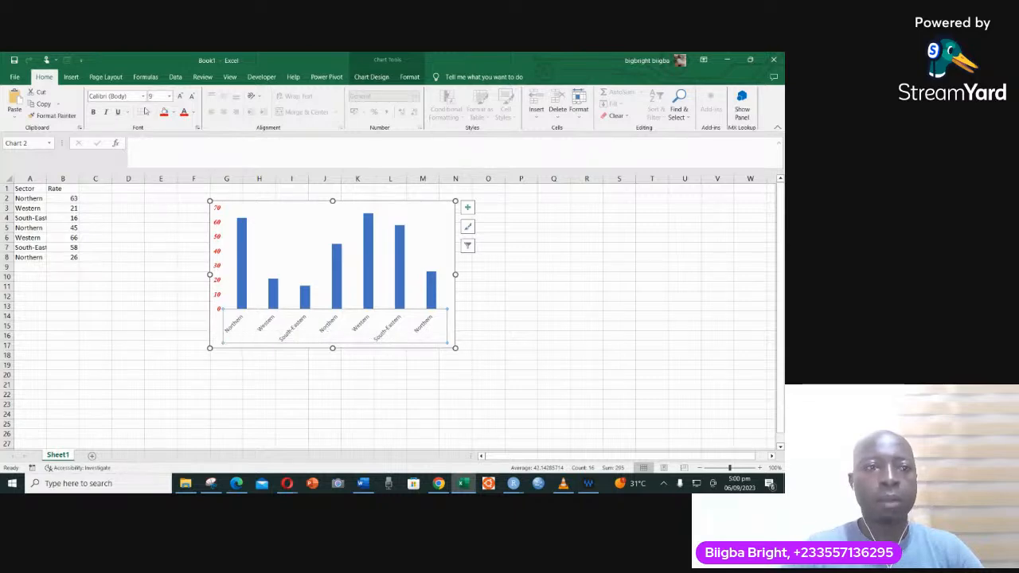
left_click(191, 96)
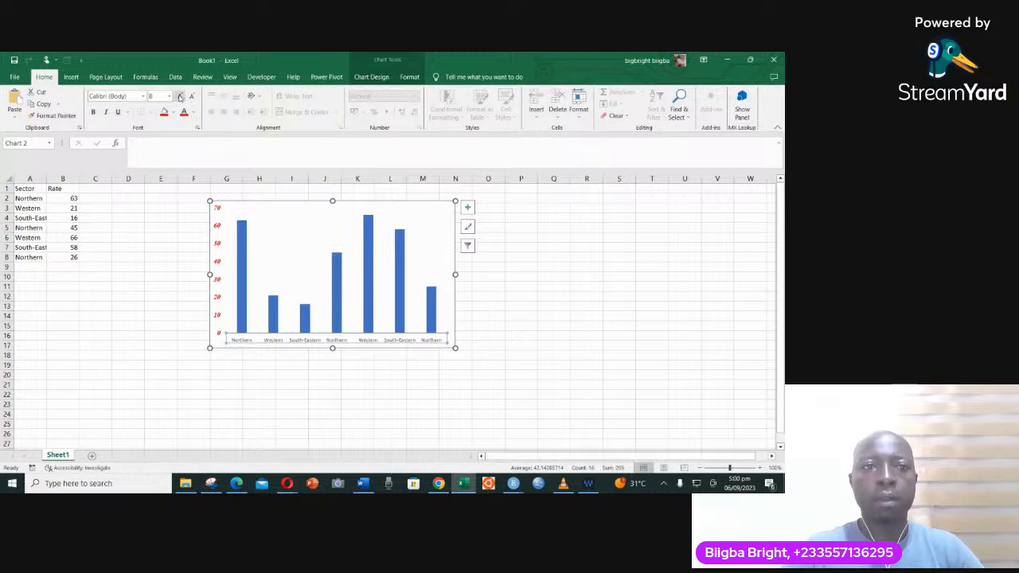
left_click(180, 96)
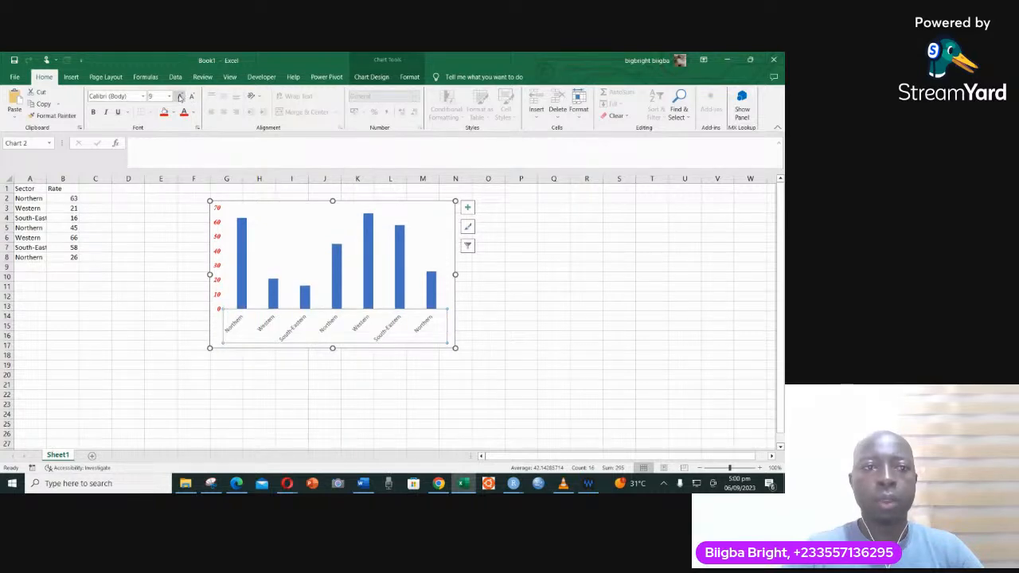
left_click(106, 112)
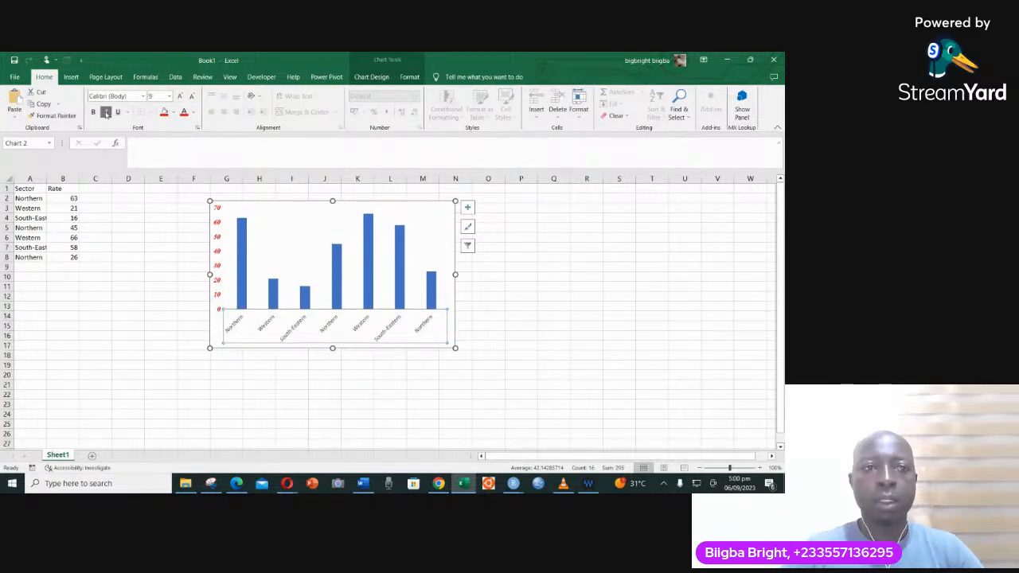
left_click(106, 113)
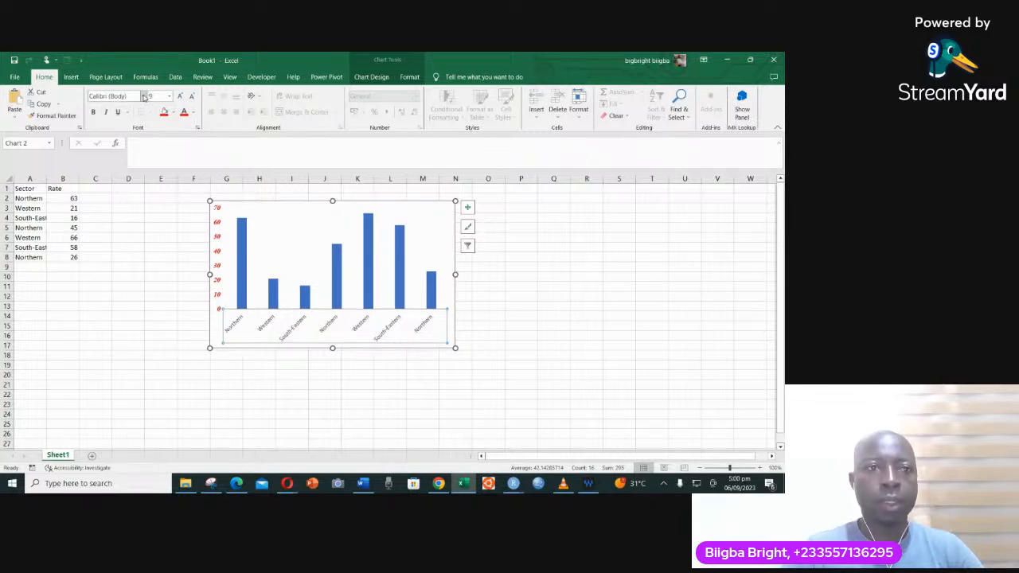
- Set the horizontal axis labels to Times New Roman at size 8
left_click(144, 97)
left_click(135, 159)
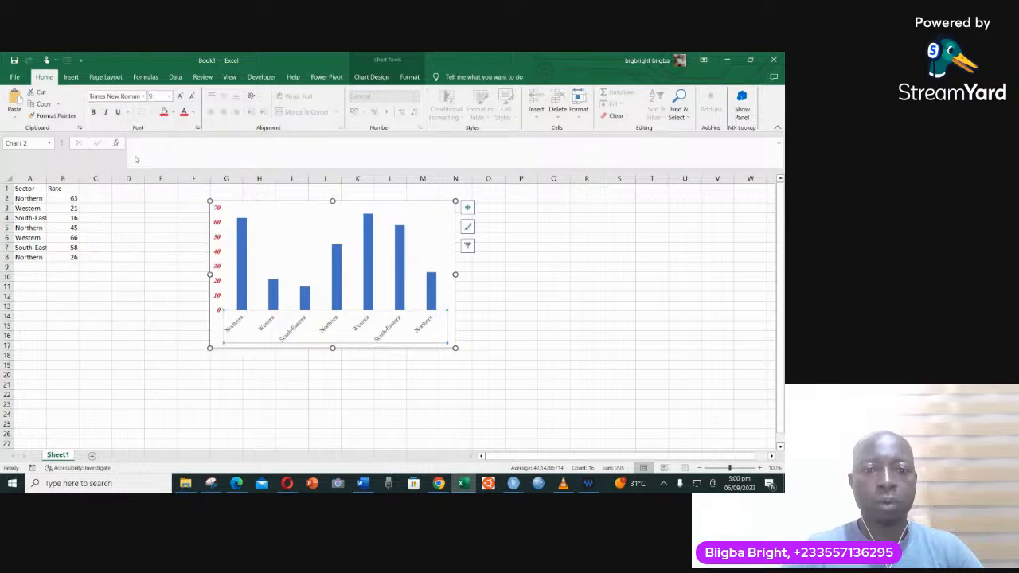
left_click(335, 316)
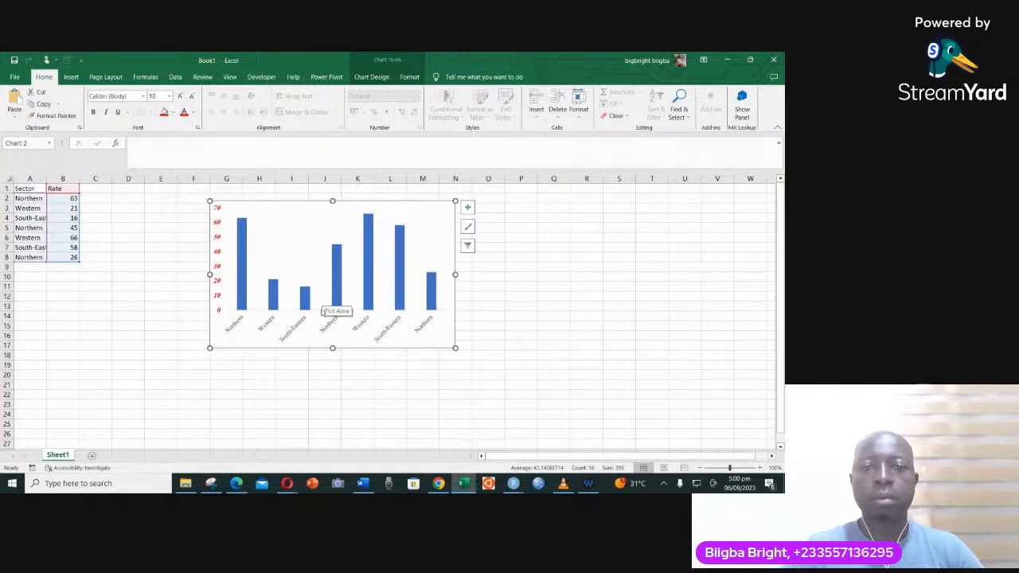
left_click(300, 328)
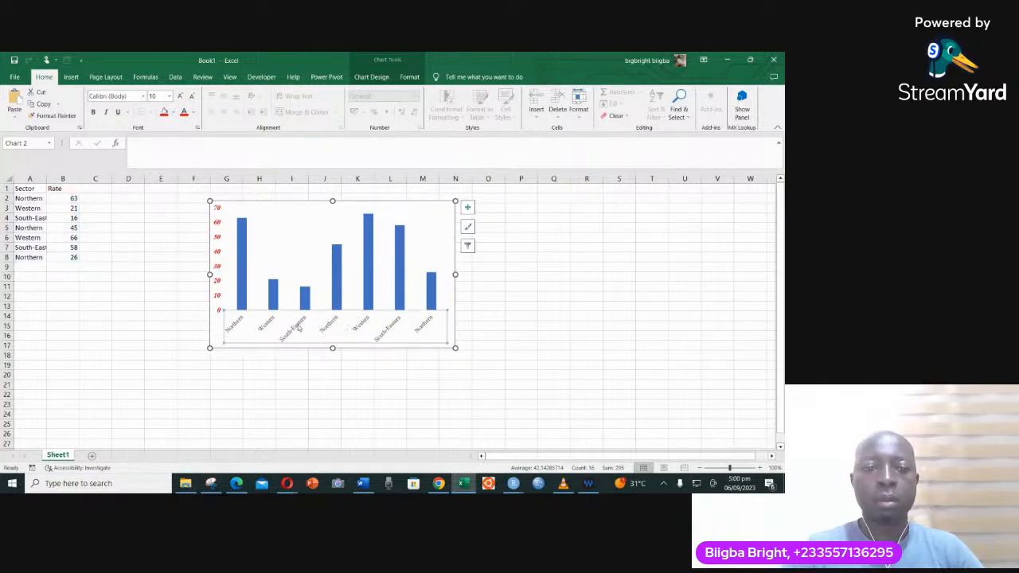
left_click(191, 96)
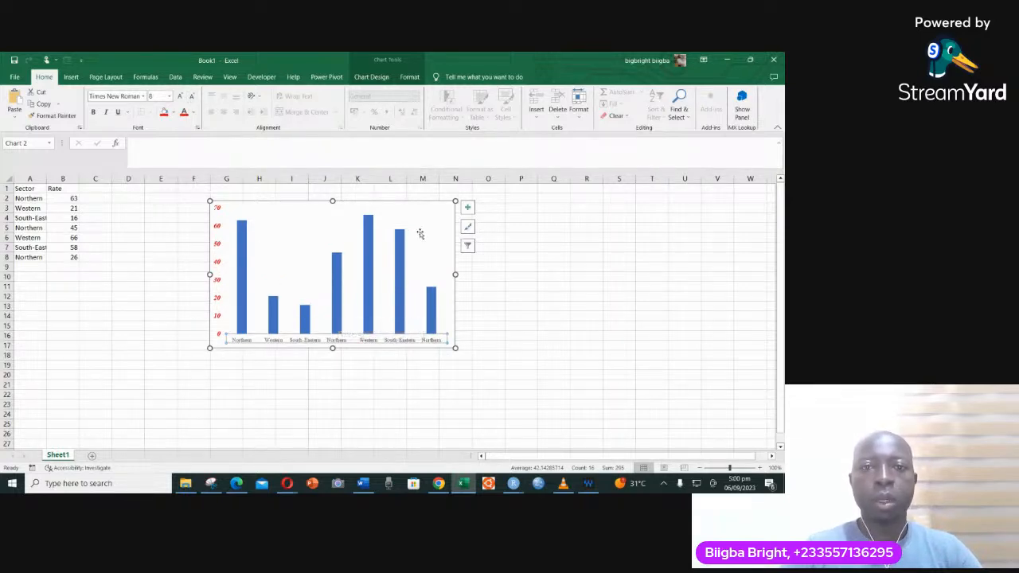
- Fill the chart area background with a light orange theme colour
left_click(406, 201)
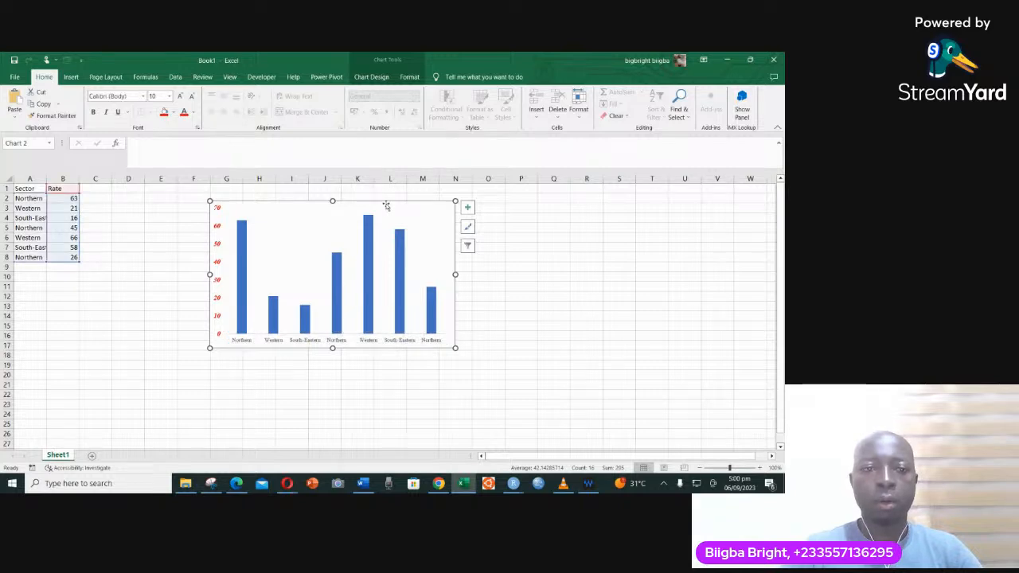
left_click(372, 77)
left_click(407, 80)
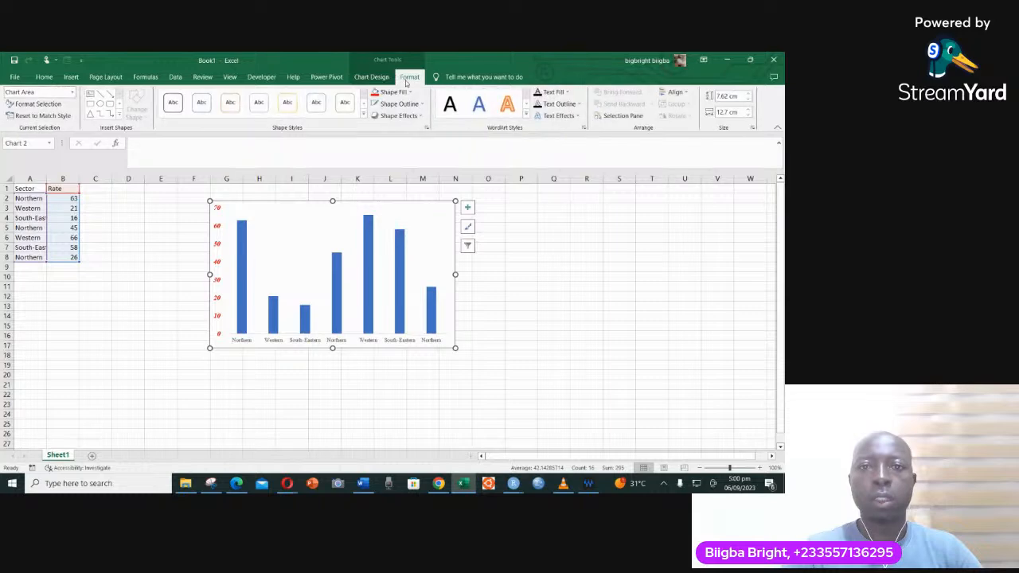
left_click(407, 94)
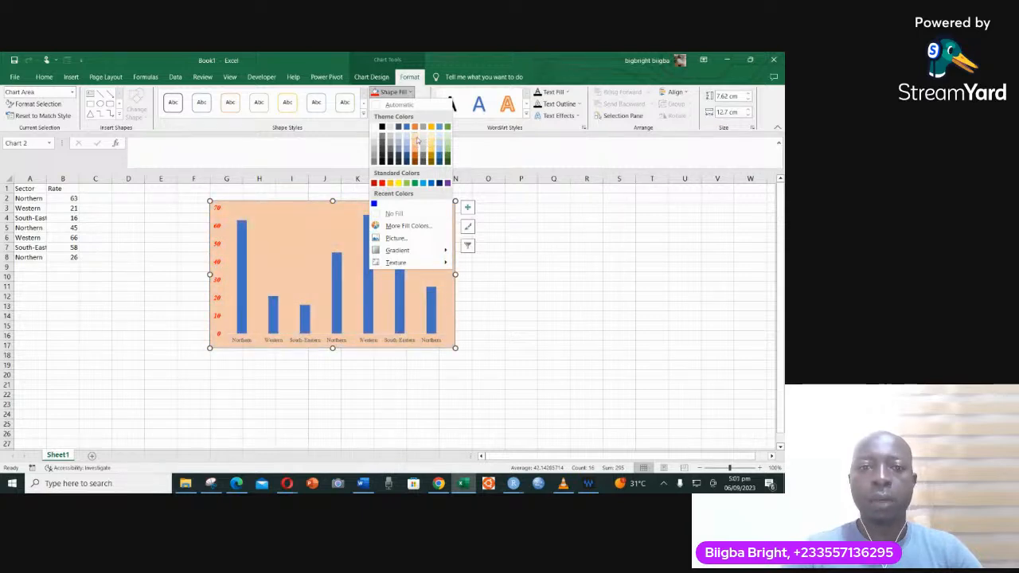
left_click(415, 140)
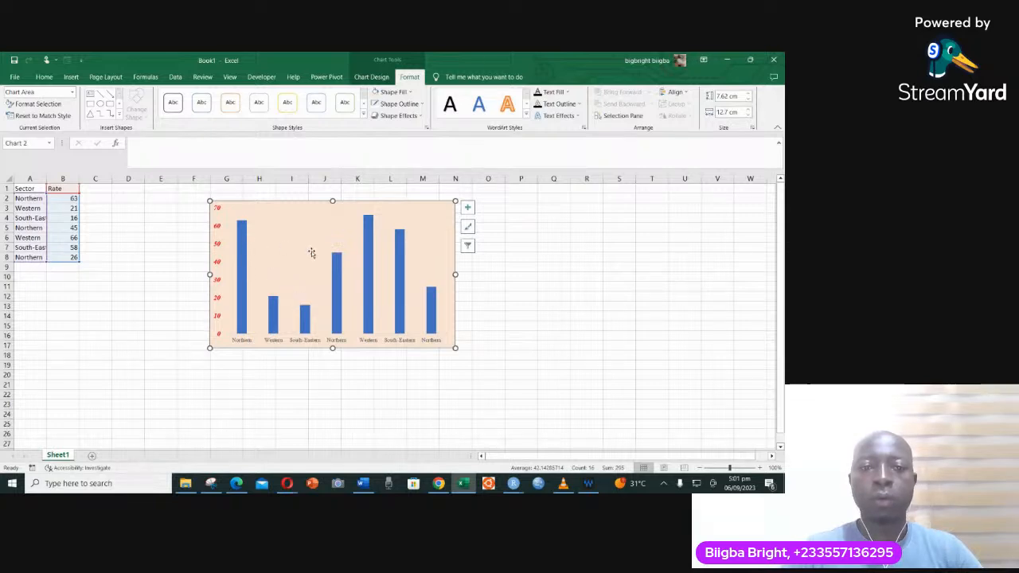
- Fill all columns of the Rate series with Green, Accent 6, Darker 25%
left_click(242, 259)
right_click(243, 257)
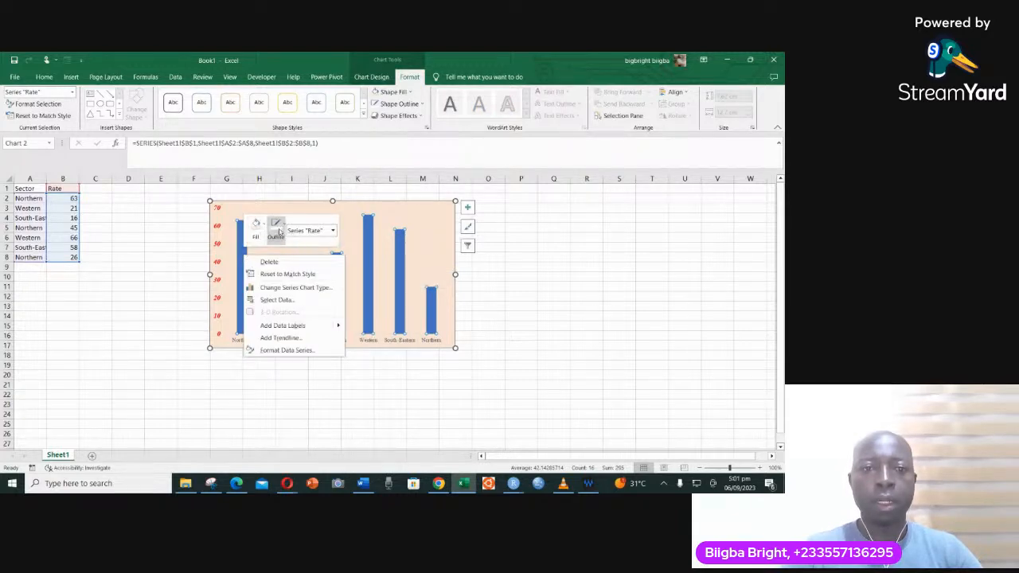
left_click(264, 227)
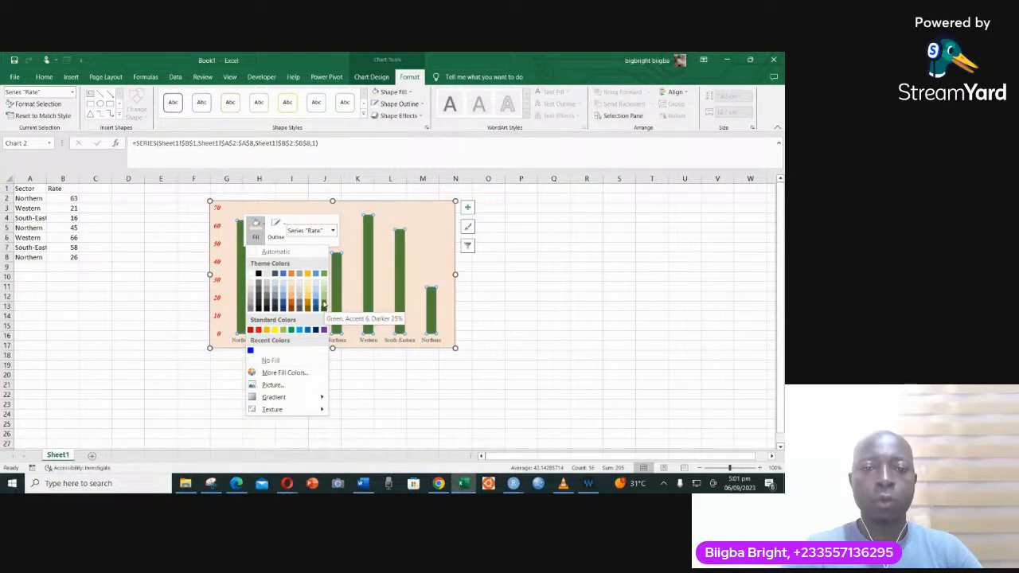
left_click(323, 304)
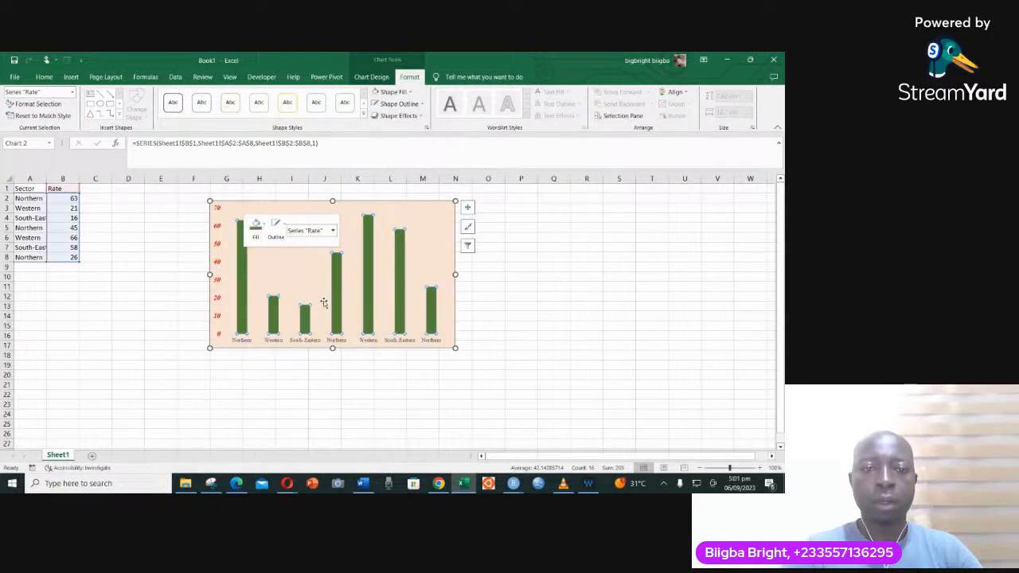
- Fill only the first Northern column with standard yellow
left_click(243, 279)
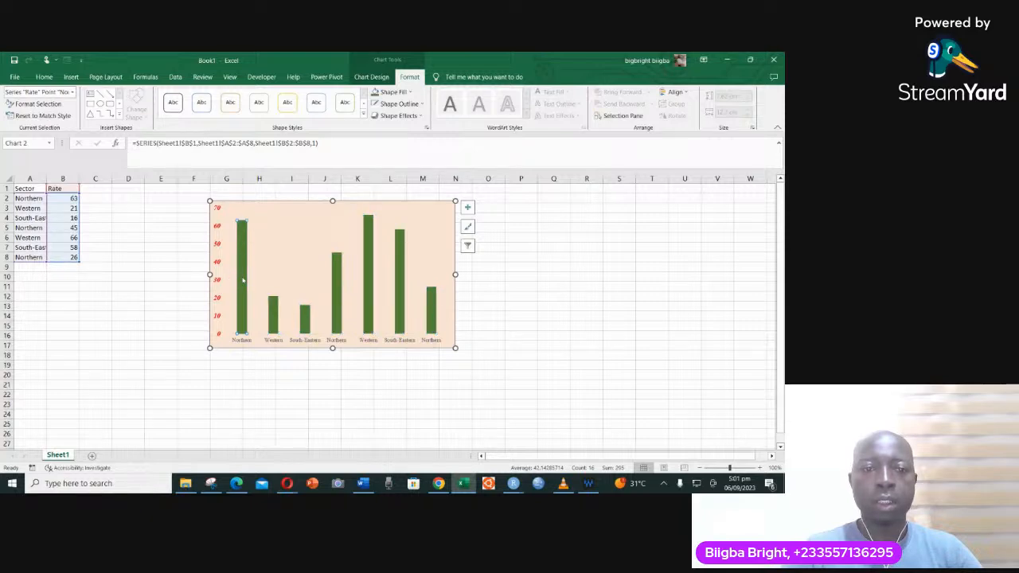
right_click(243, 280)
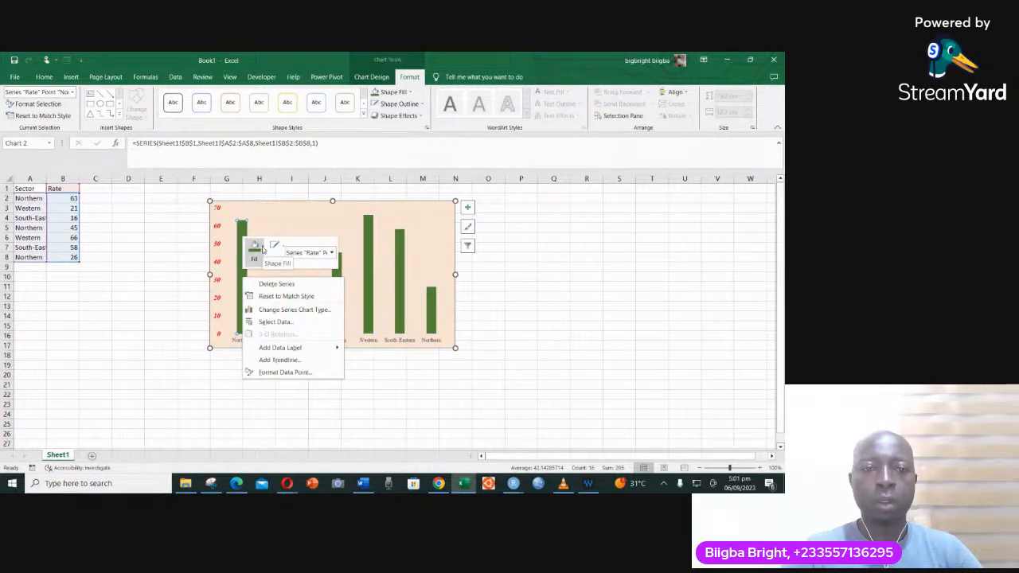
left_click(263, 247)
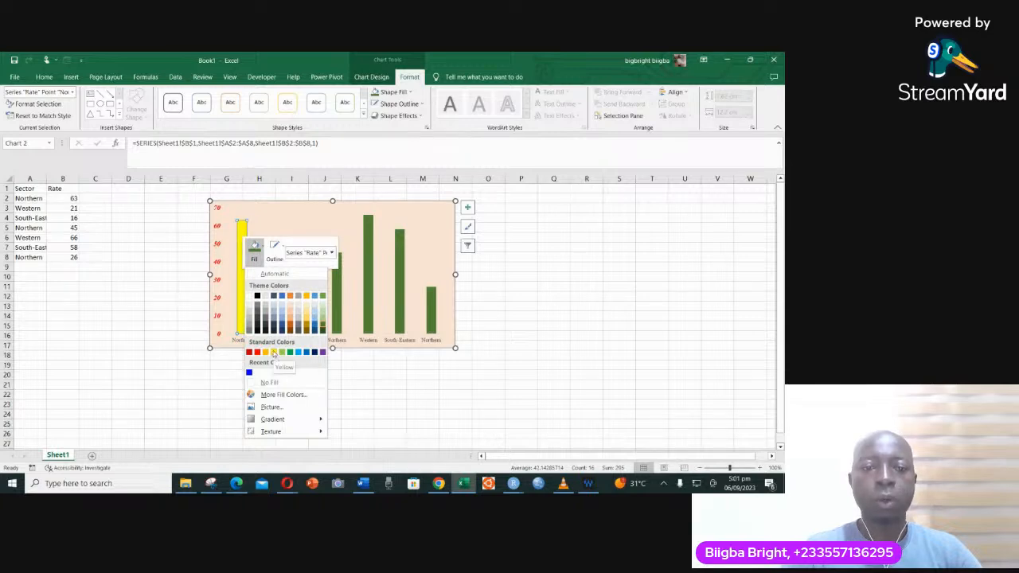
left_click(273, 352)
- Fill only the first Western column with standard red
left_click(275, 324)
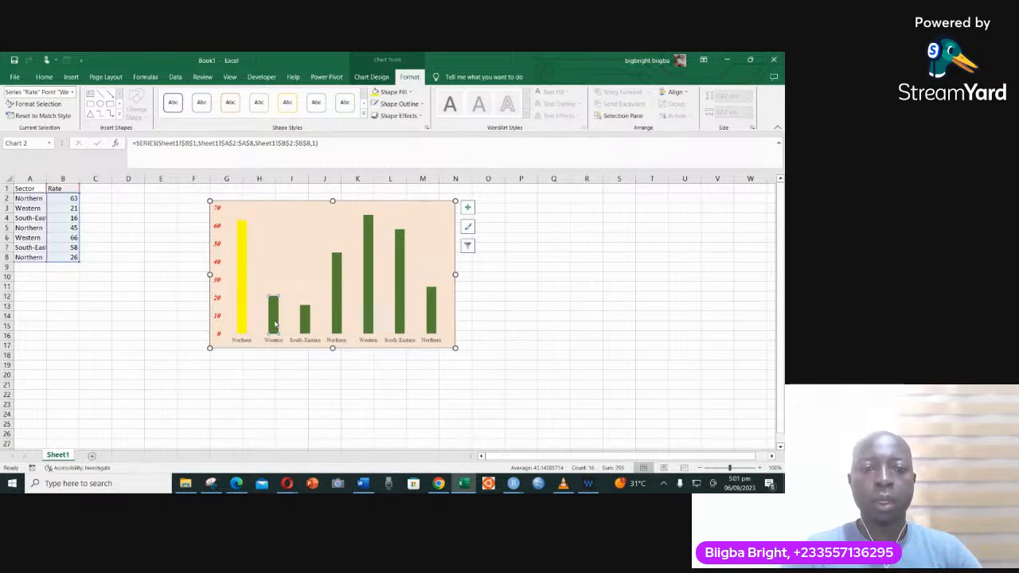
right_click(275, 324)
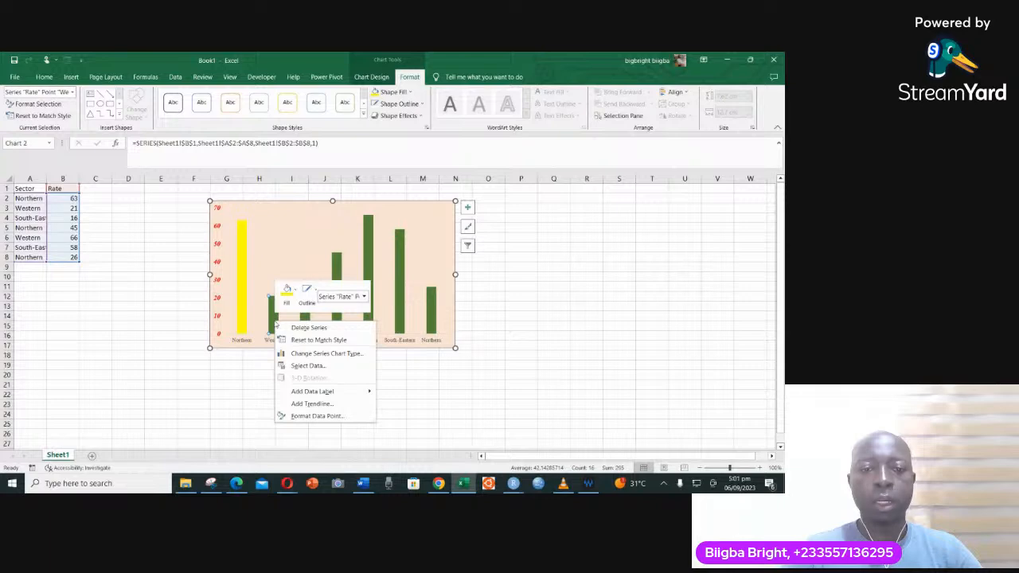
left_click(292, 292)
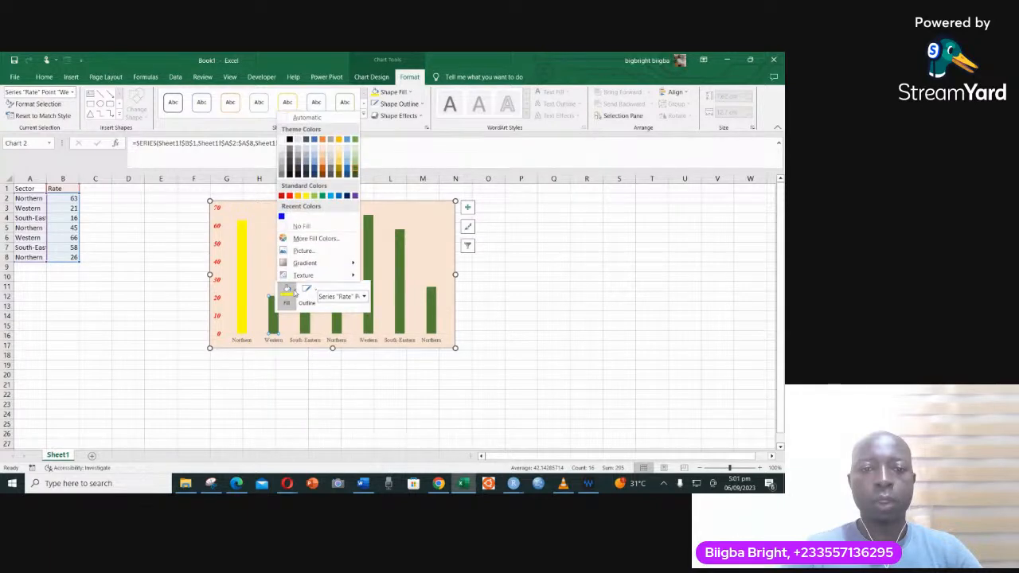
left_click(289, 197)
- Fill only the first South-Eastern column with the recently used blue
left_click(306, 324)
right_click(307, 324)
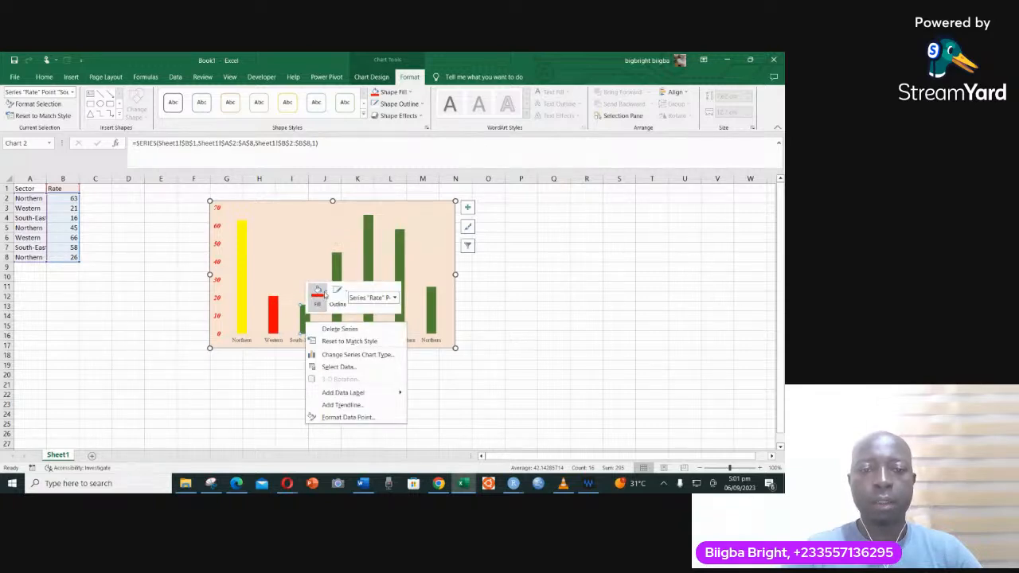
left_click(324, 294)
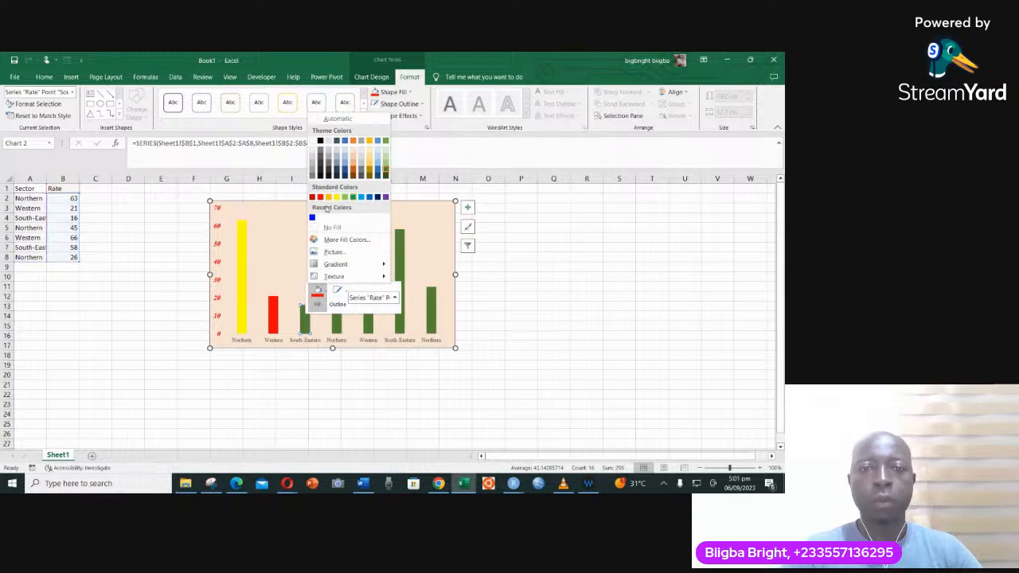
left_click(312, 218)
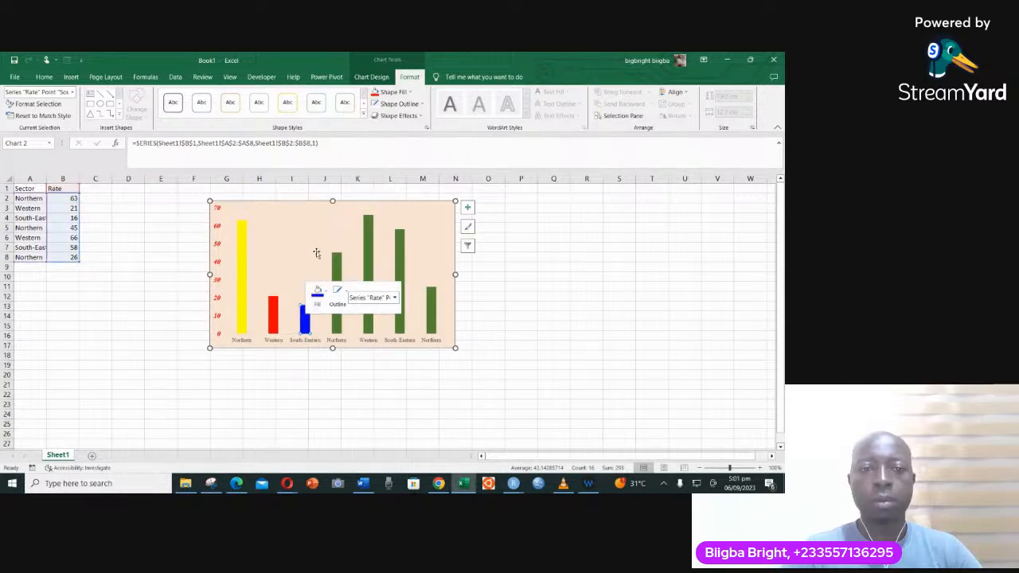
- Fill only the second Northern column with standard purple
left_click(338, 326)
right_click(340, 309)
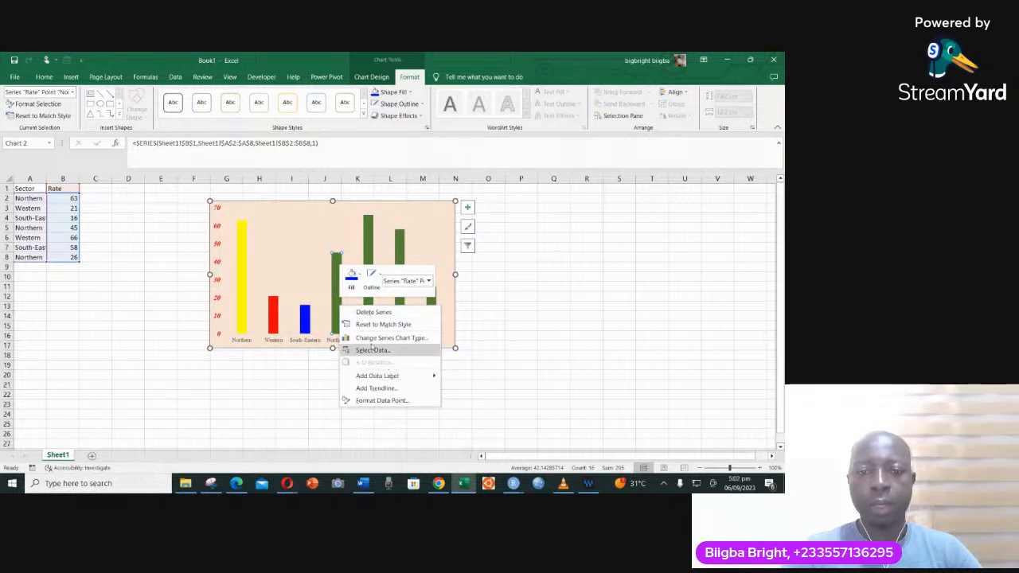
left_click(355, 283)
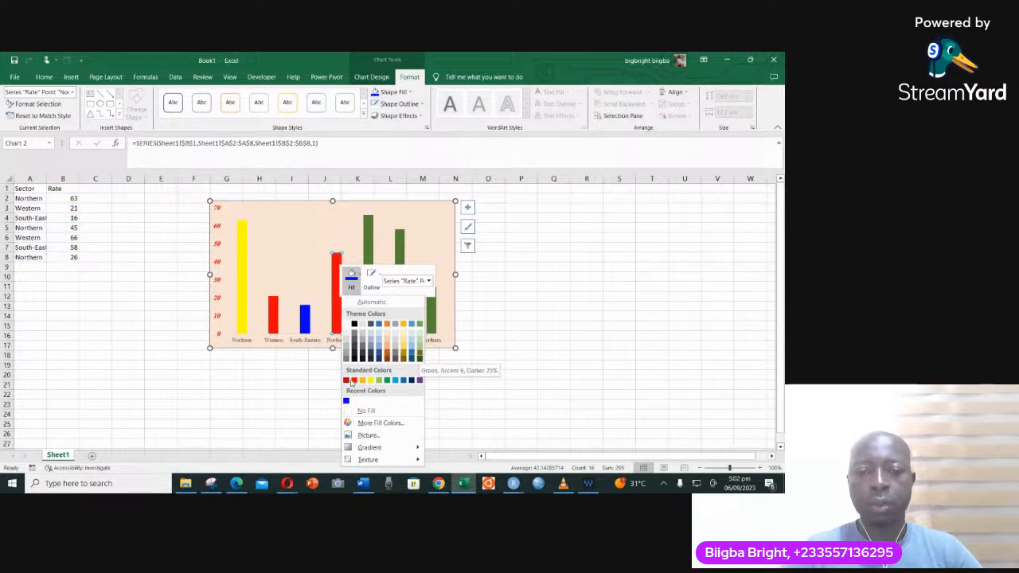
left_click(419, 380)
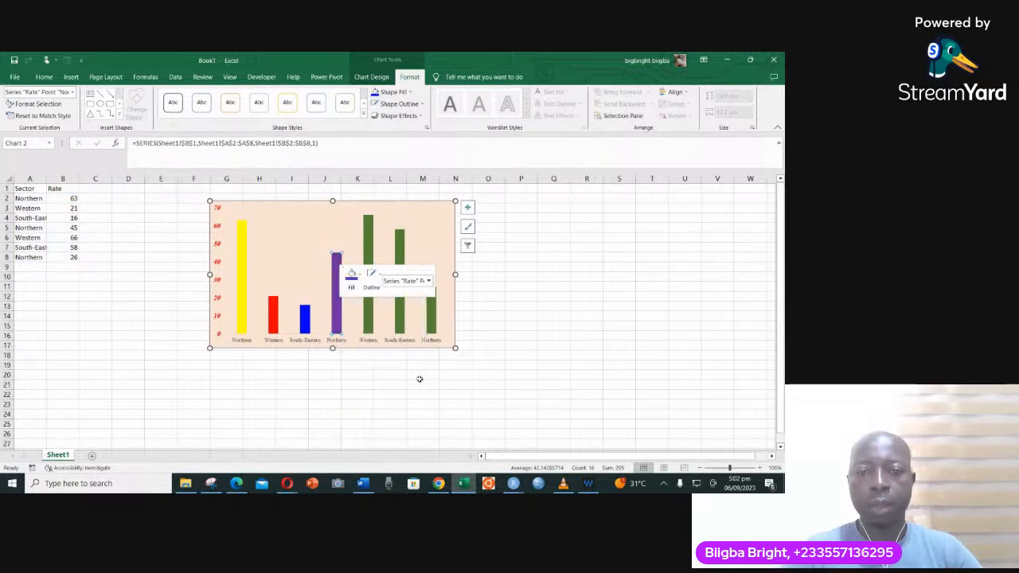
- Fill only the second South-Eastern column with the main theme blue
left_click(401, 319)
right_click(402, 320)
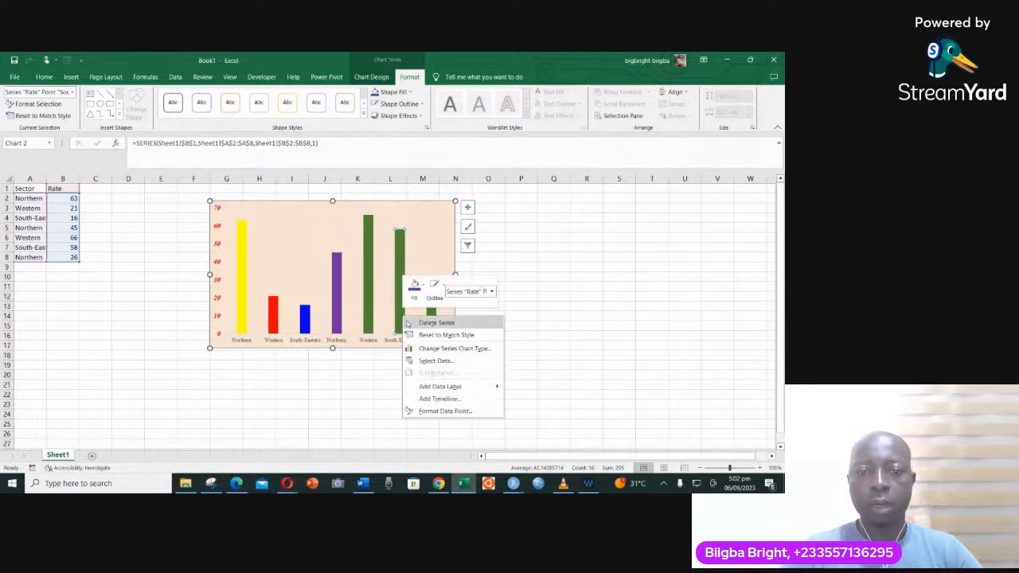
left_click(422, 292)
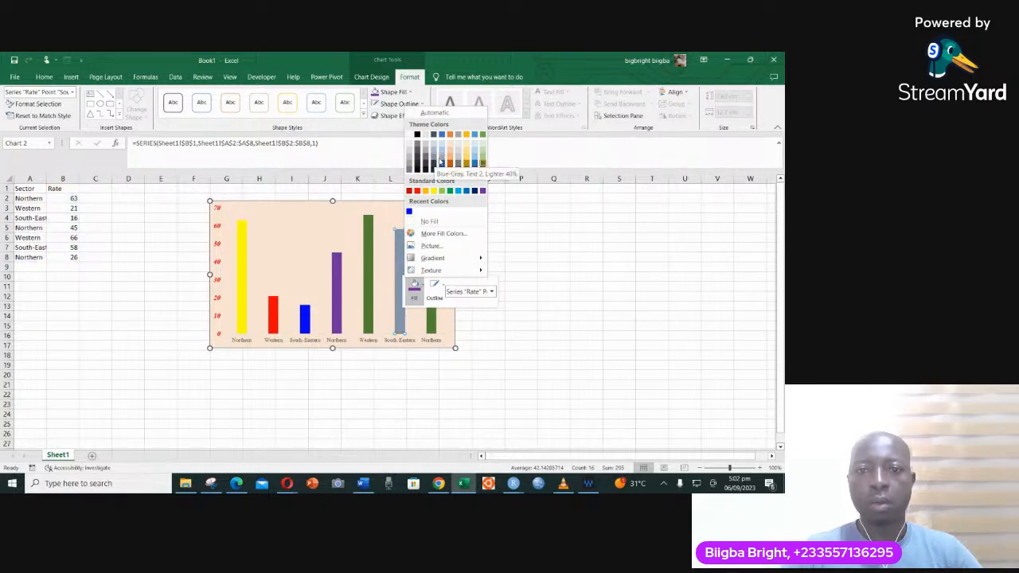
left_click(442, 137)
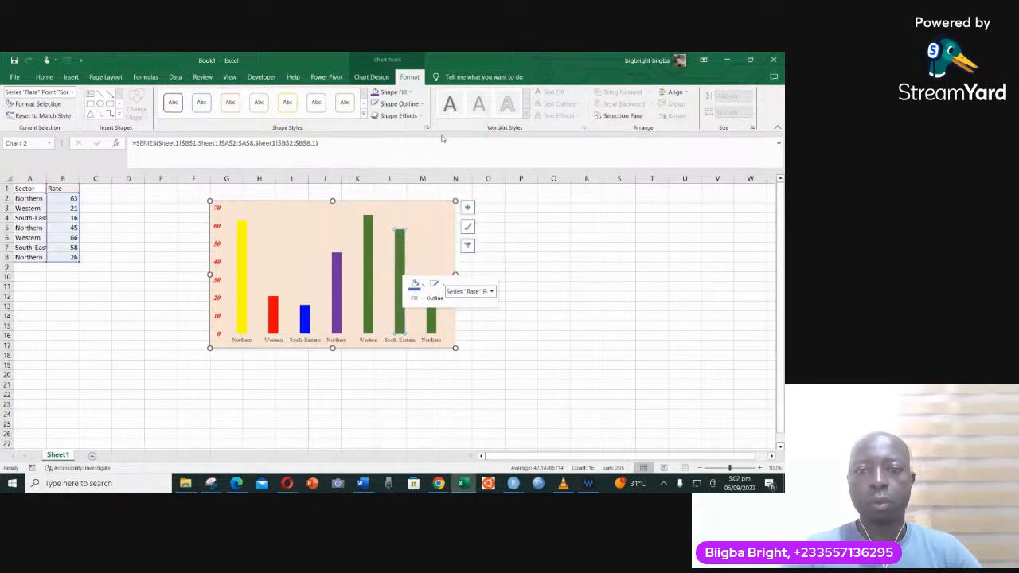
- Fill only the last Northern column with standard dark blue and deselect the chart
right_click(436, 328)
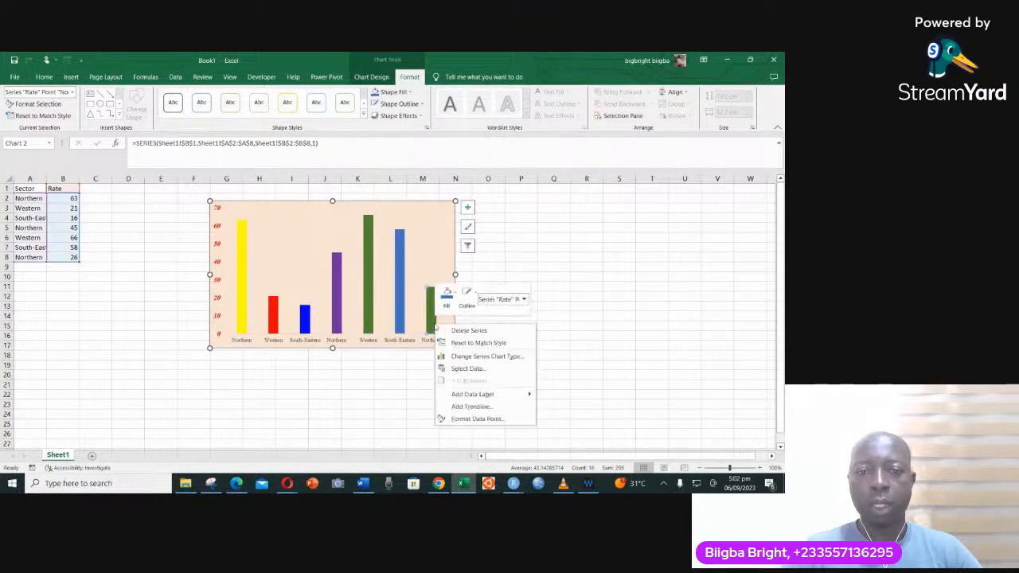
left_click(447, 295)
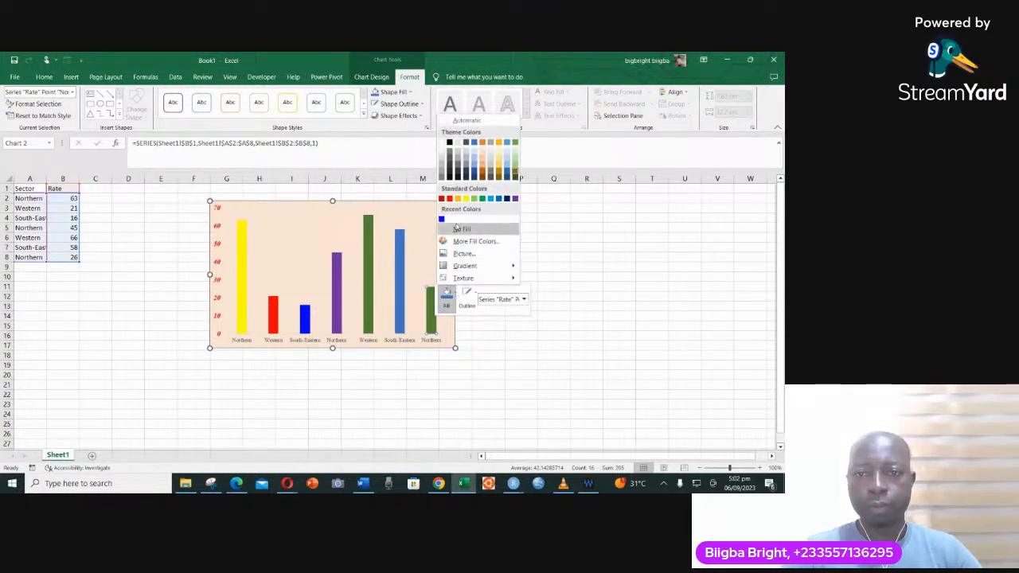
left_click(507, 198)
left_click(477, 347)
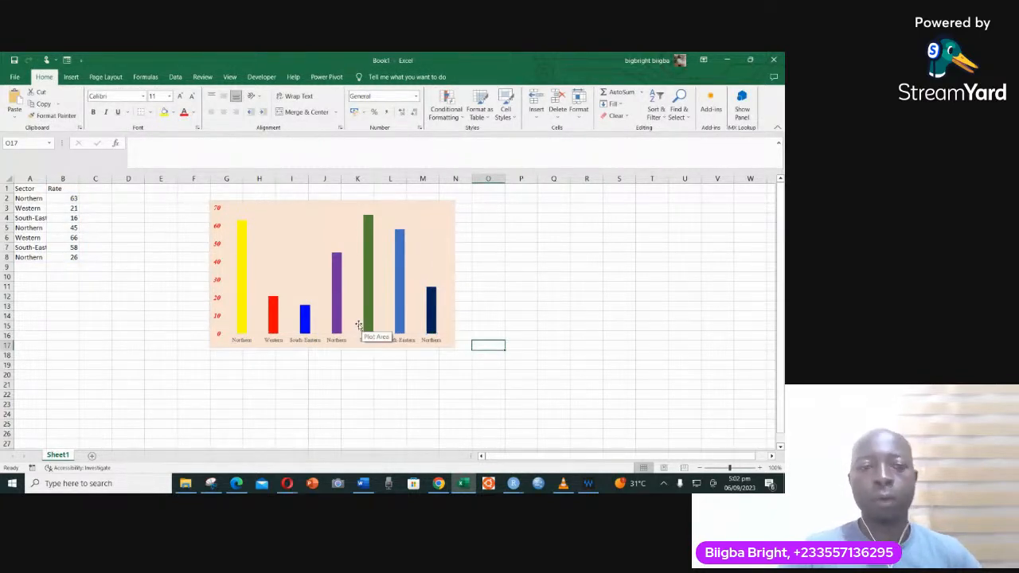
- Format the chart's horizontal axis labels in the recently used blue, bold, at font size 7
left_click(374, 300)
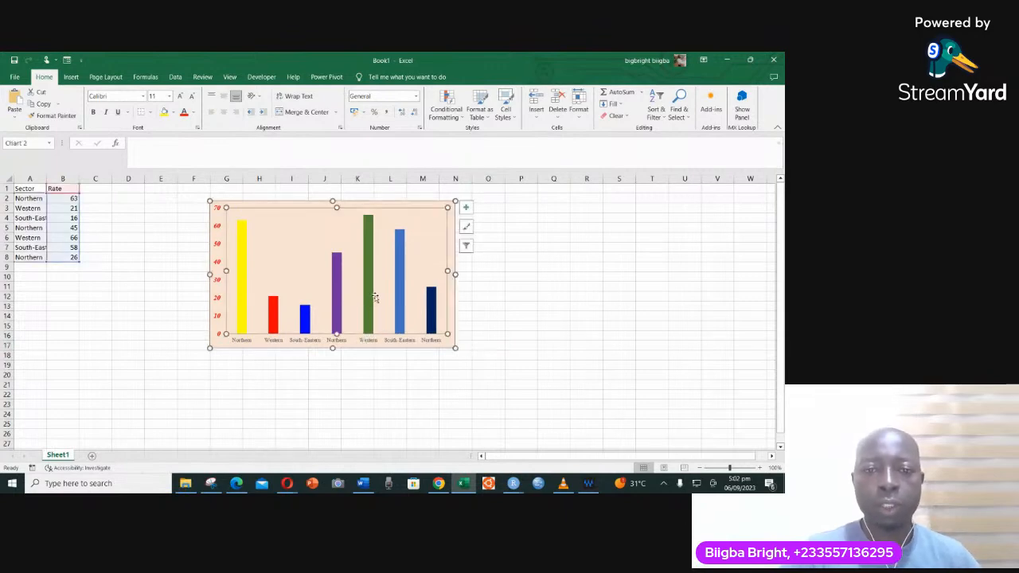
left_click(450, 323)
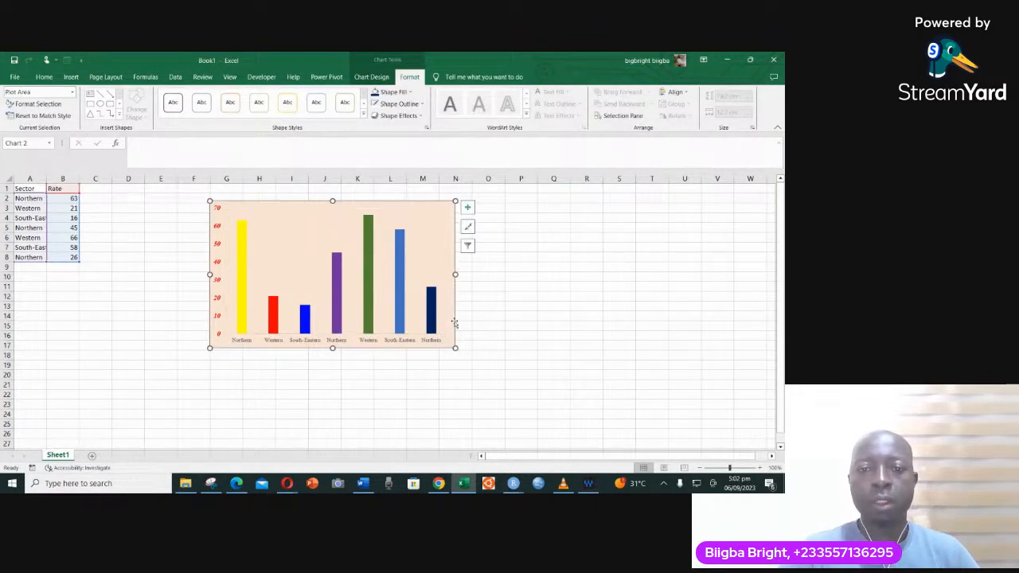
left_click(344, 341)
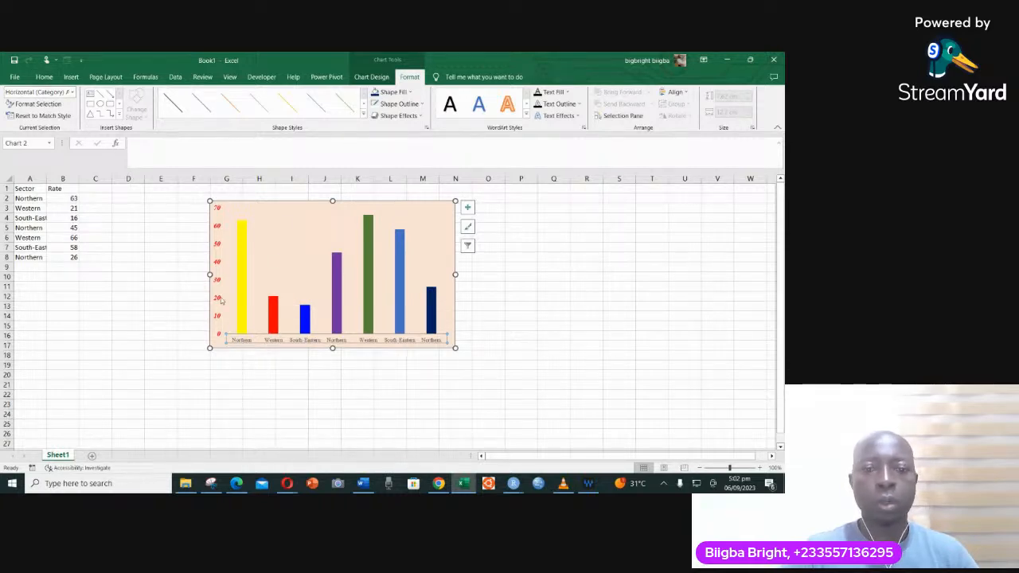
left_click(44, 76)
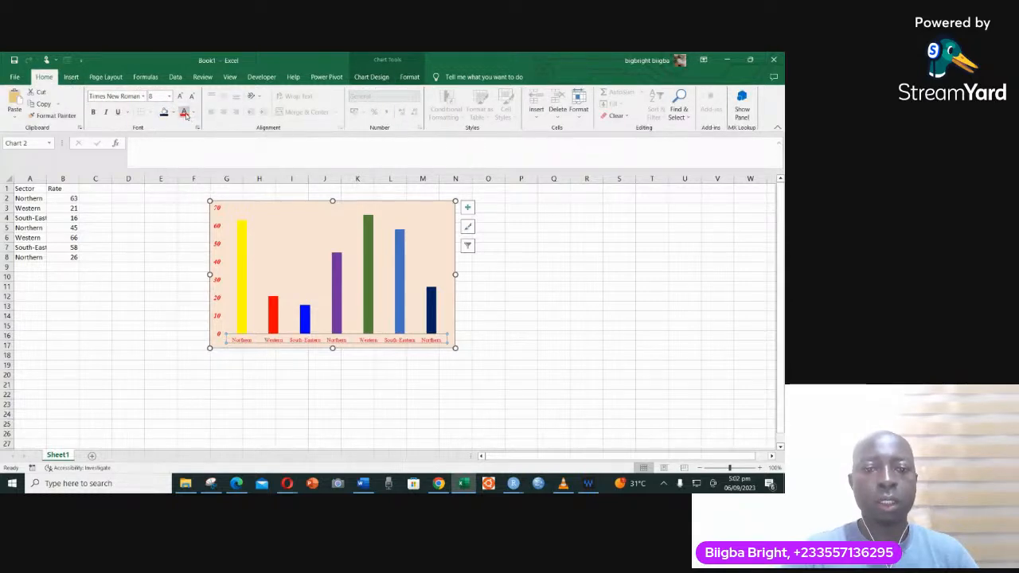
left_click(194, 113)
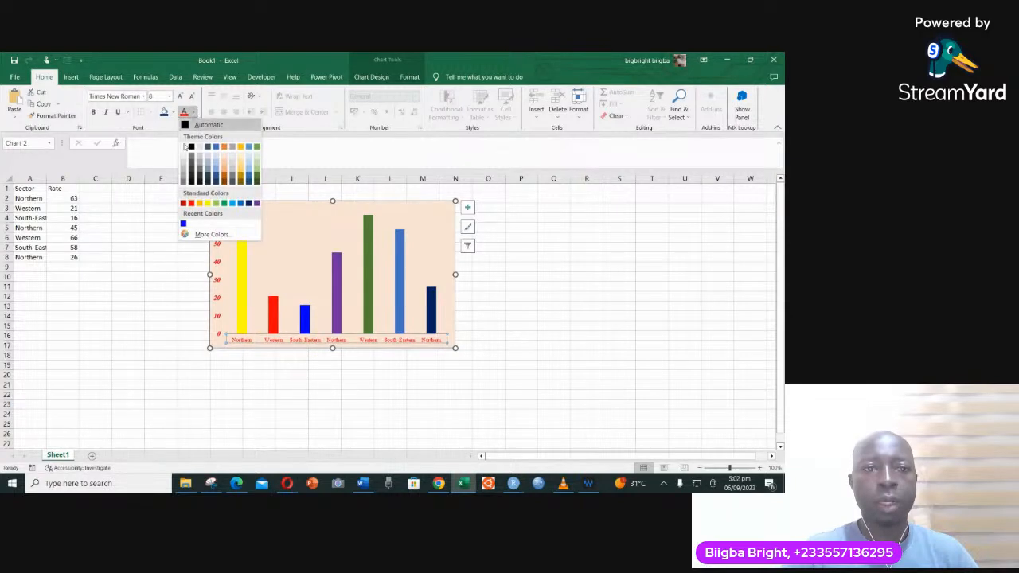
left_click(183, 223)
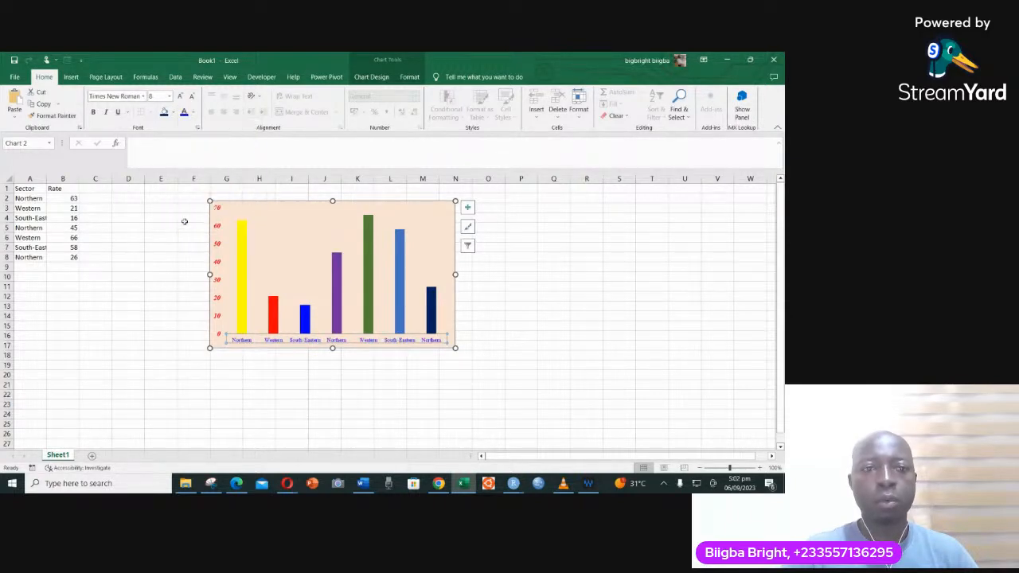
left_click(93, 112)
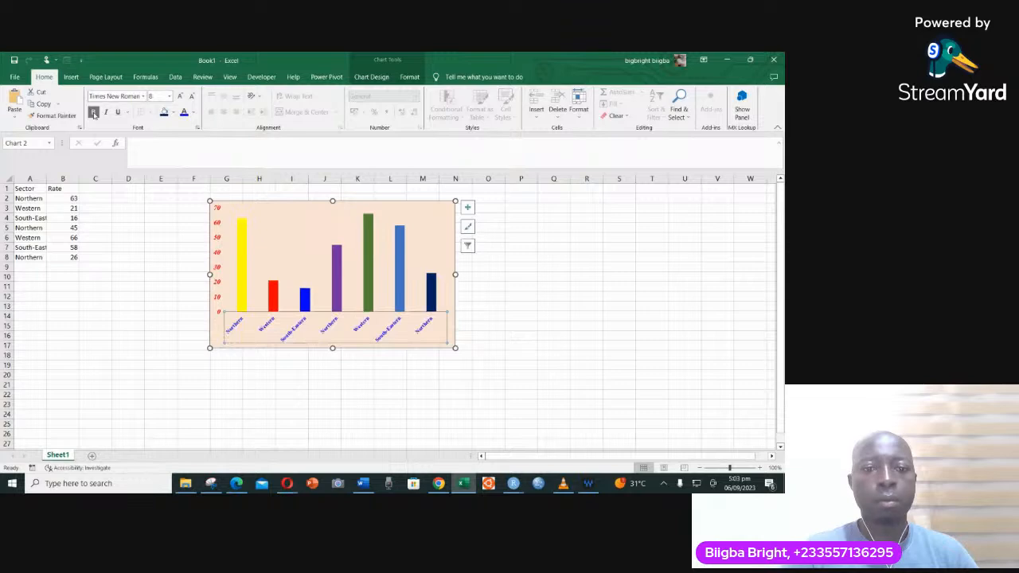
left_click(191, 96)
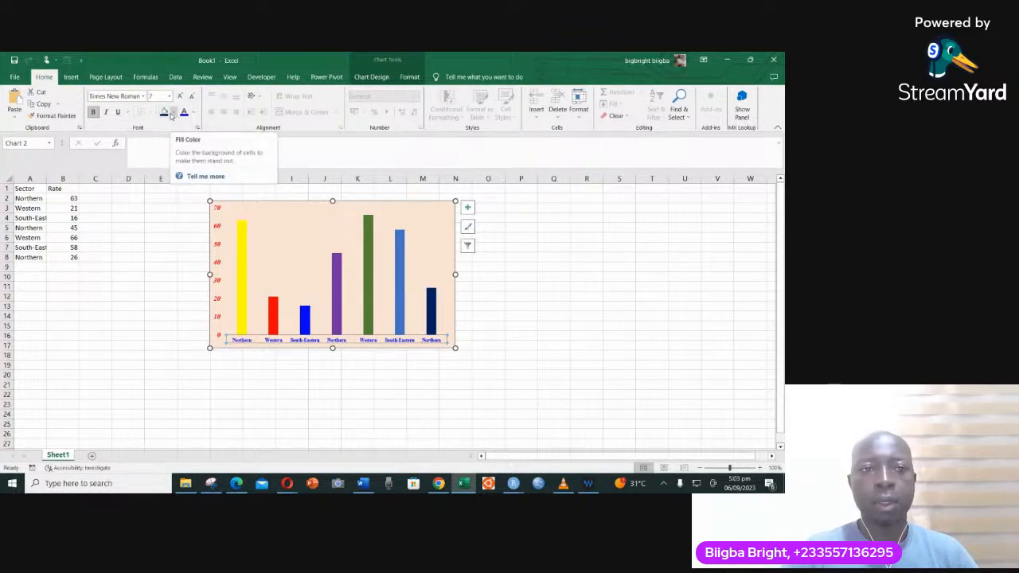
- Fill the background of the horizontal axis labels with the main theme green
left_click(174, 114)
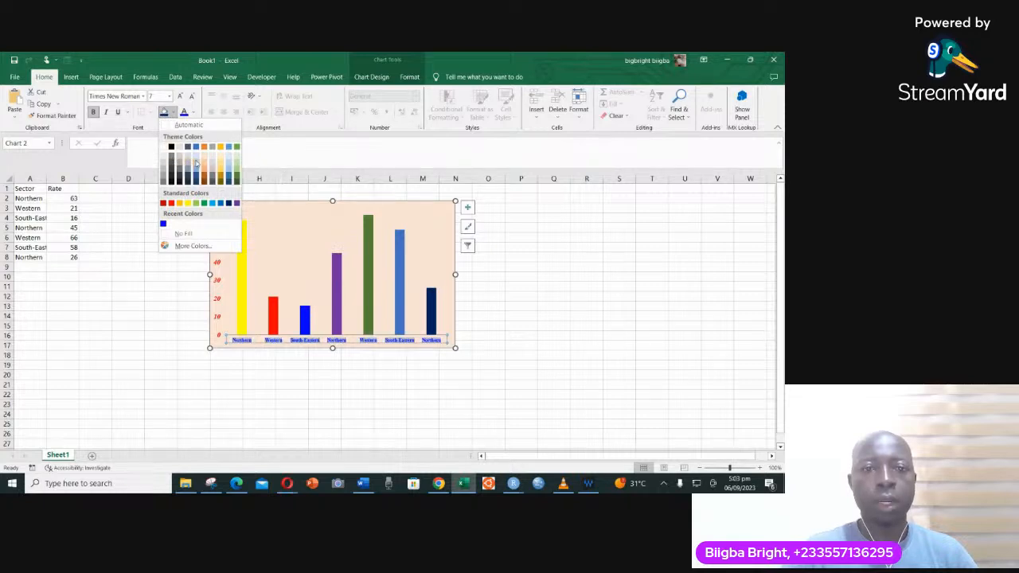
left_click(237, 147)
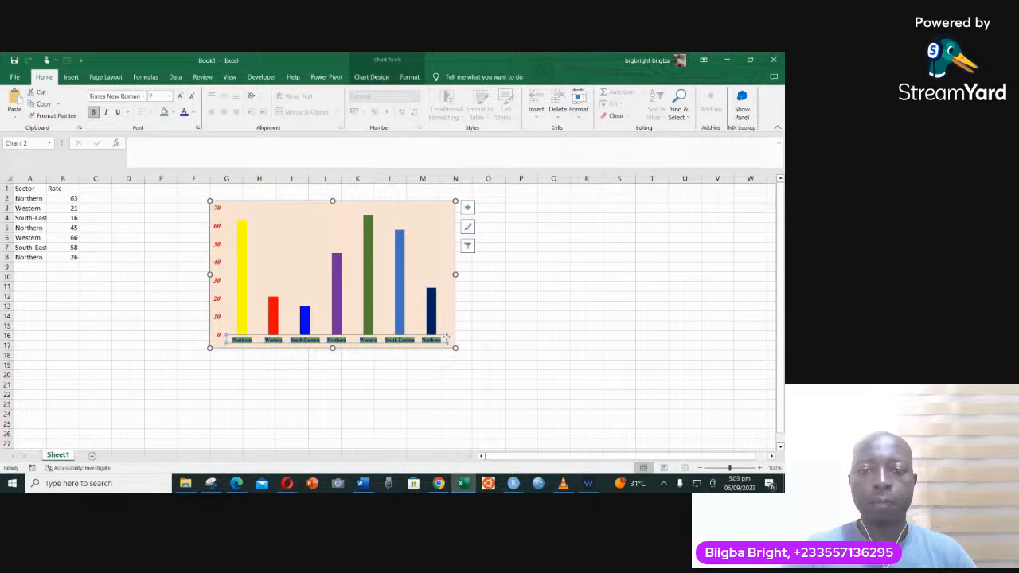
left_click(404, 78)
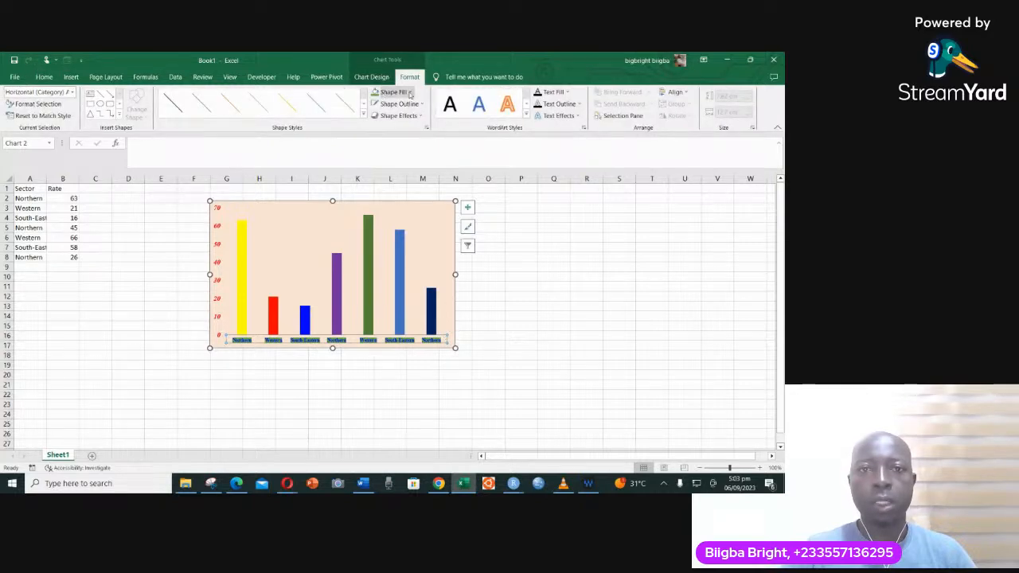
left_click(398, 92)
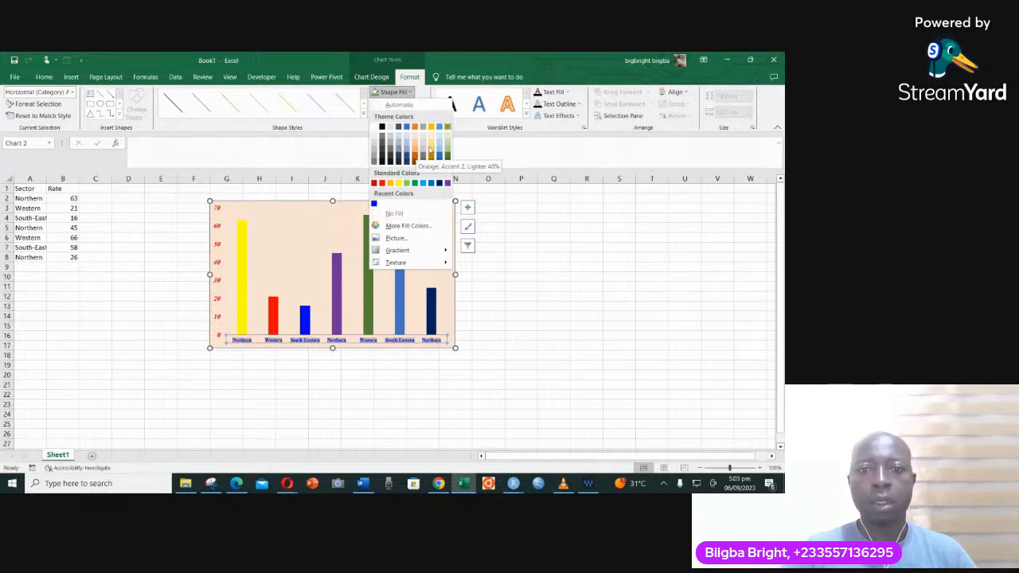
left_click(417, 336)
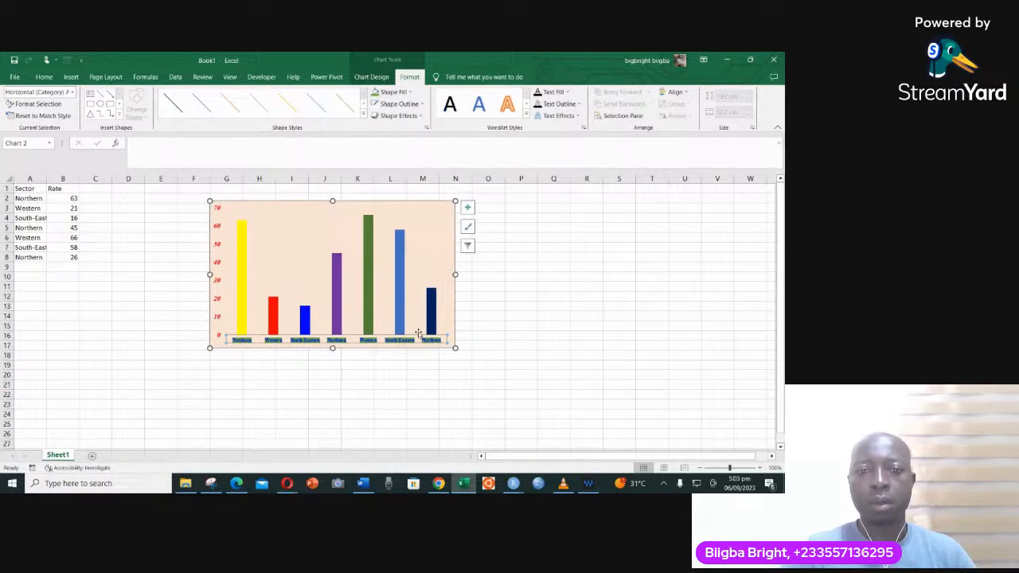
left_click(481, 296)
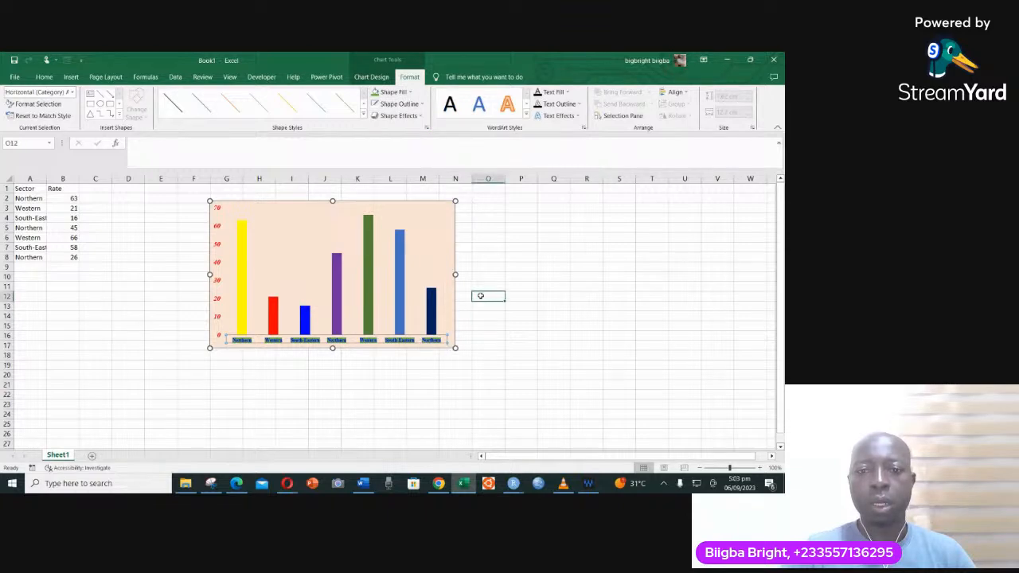
- Fill the background of the horizontal axis labels with standard light blue
left_click(415, 338)
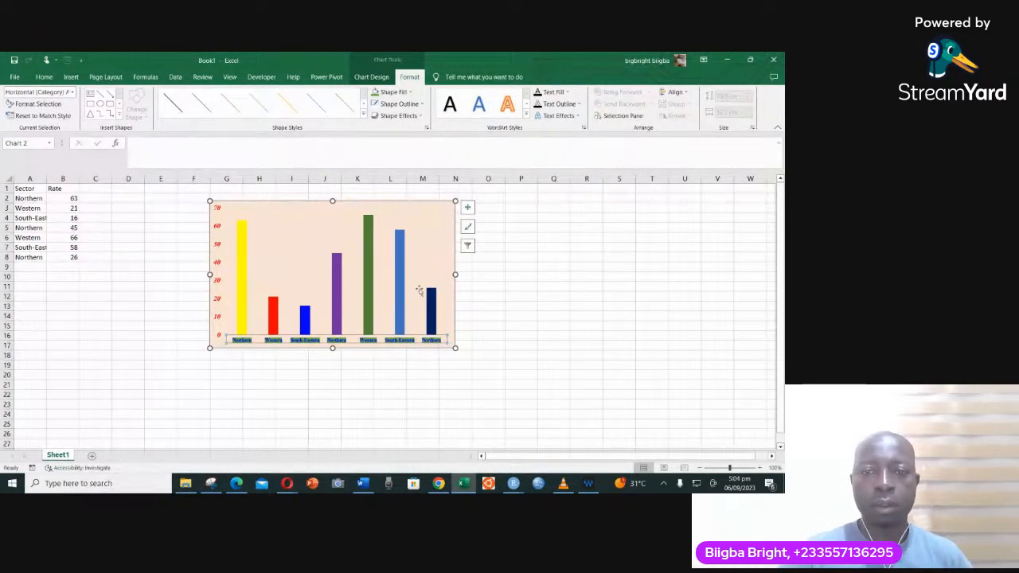
left_click(400, 93)
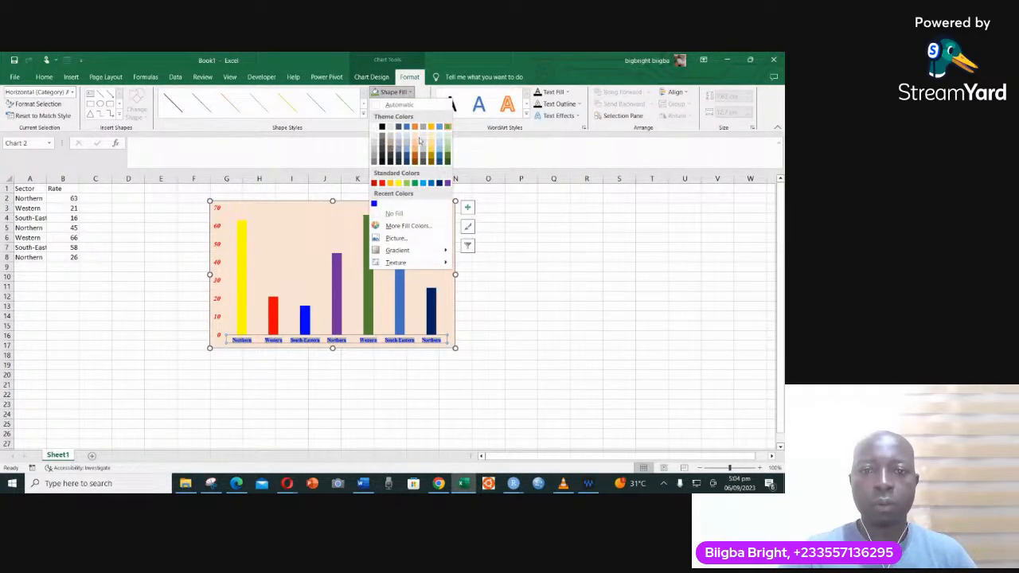
left_click(424, 184)
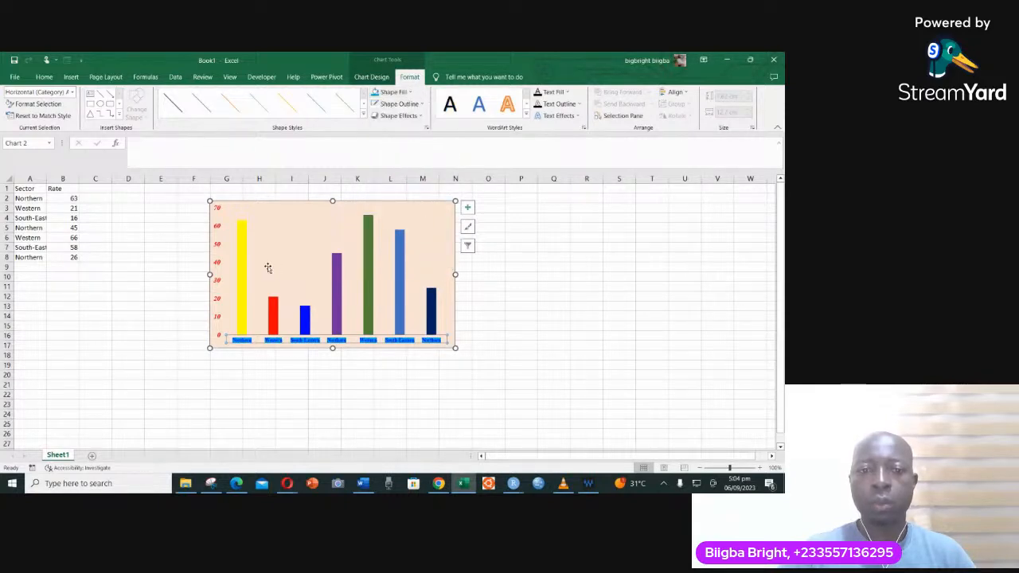
- Add a chart title above the columns reading "Zonal Distribution"
left_click(412, 204)
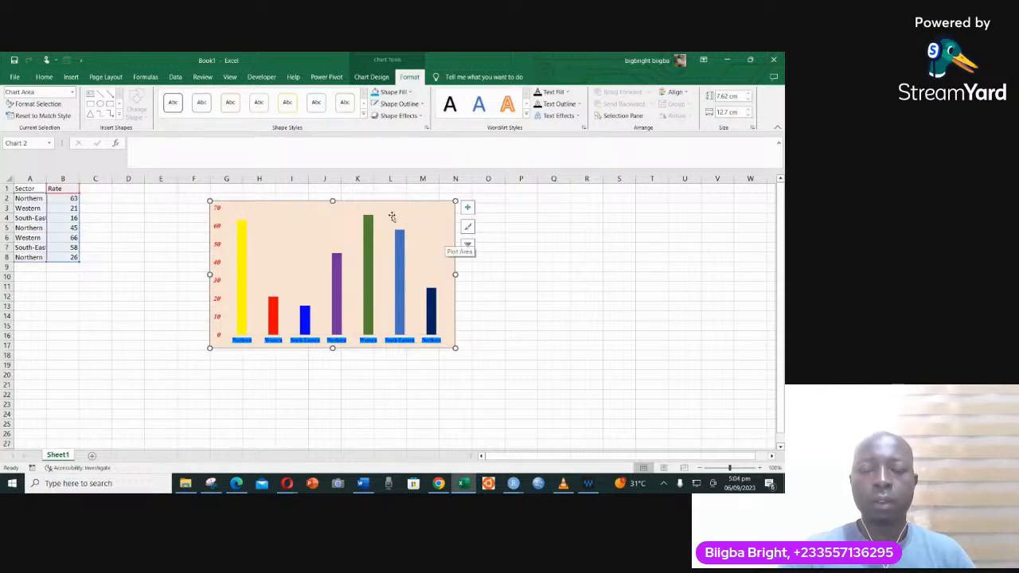
left_click(468, 208)
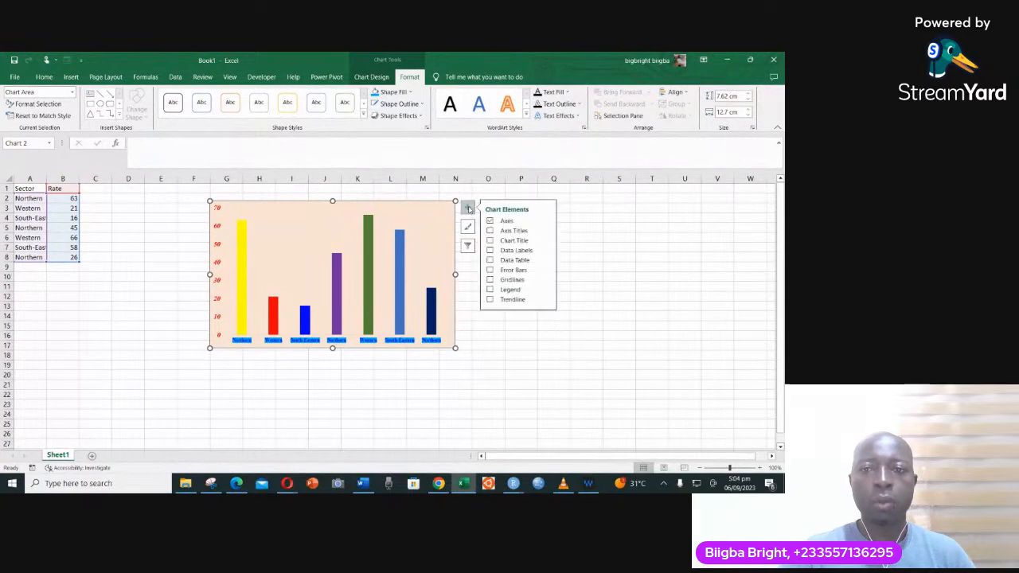
left_click(506, 242)
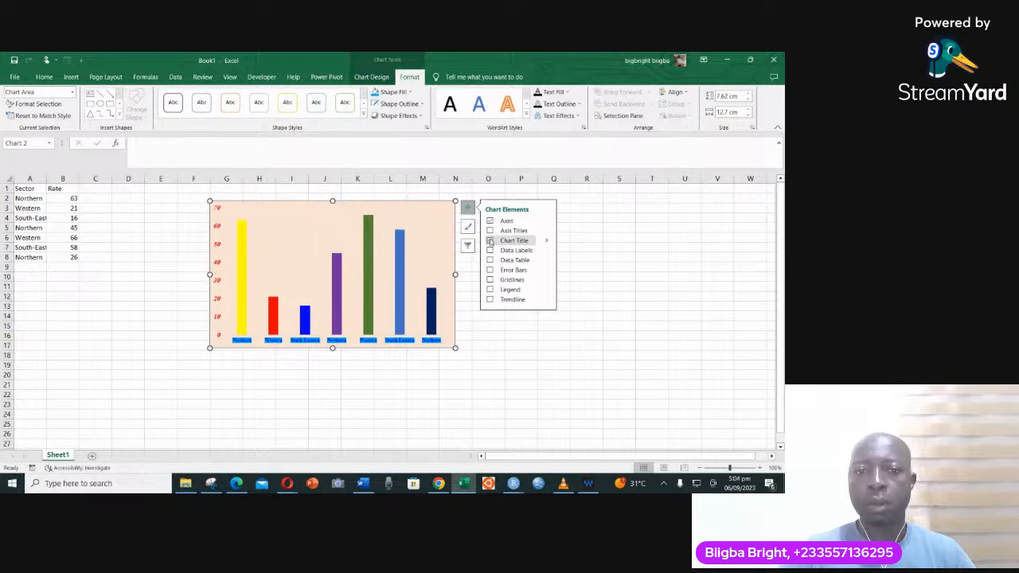
left_click(133, 144)
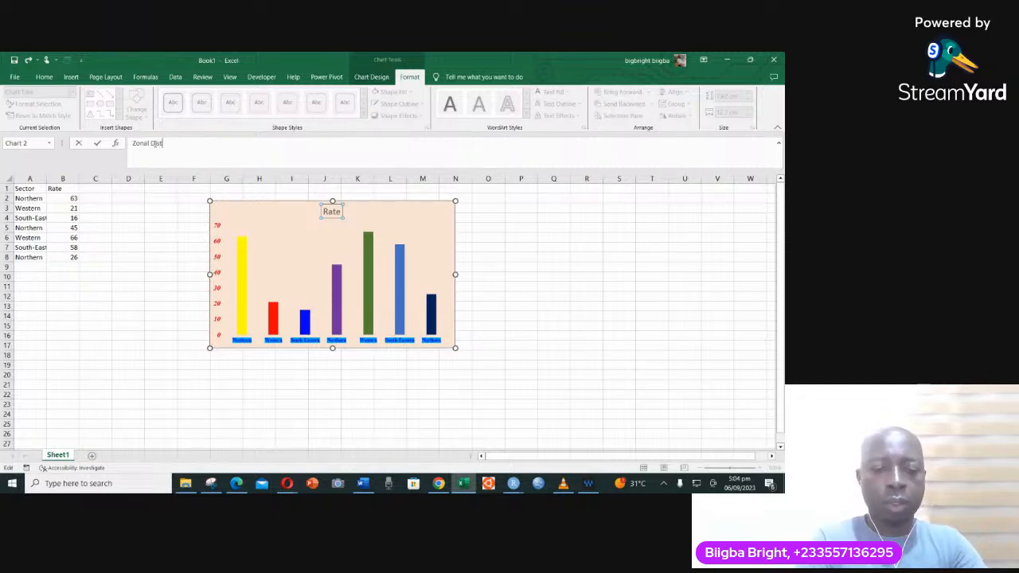
type("bution")
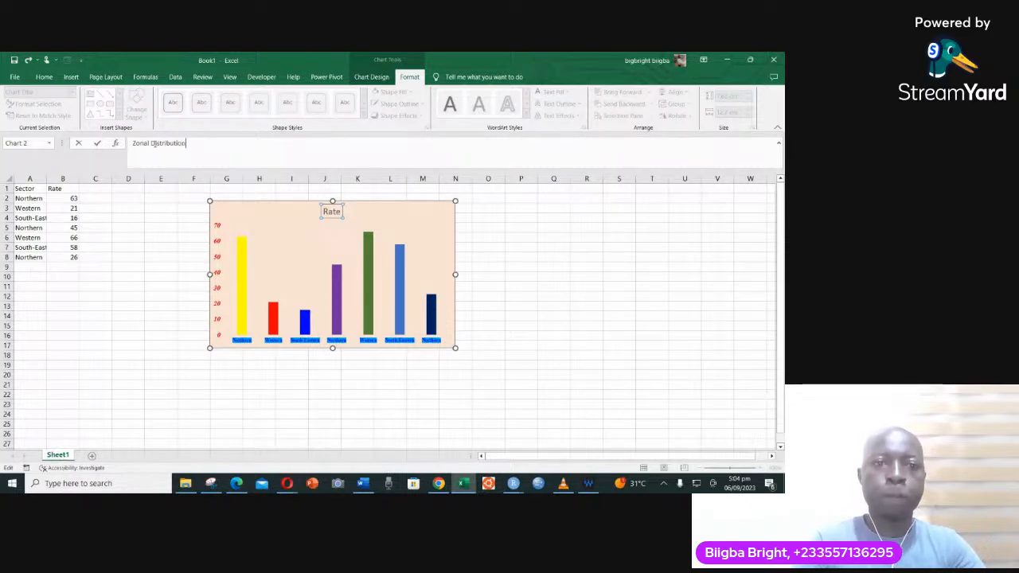
key("Return")
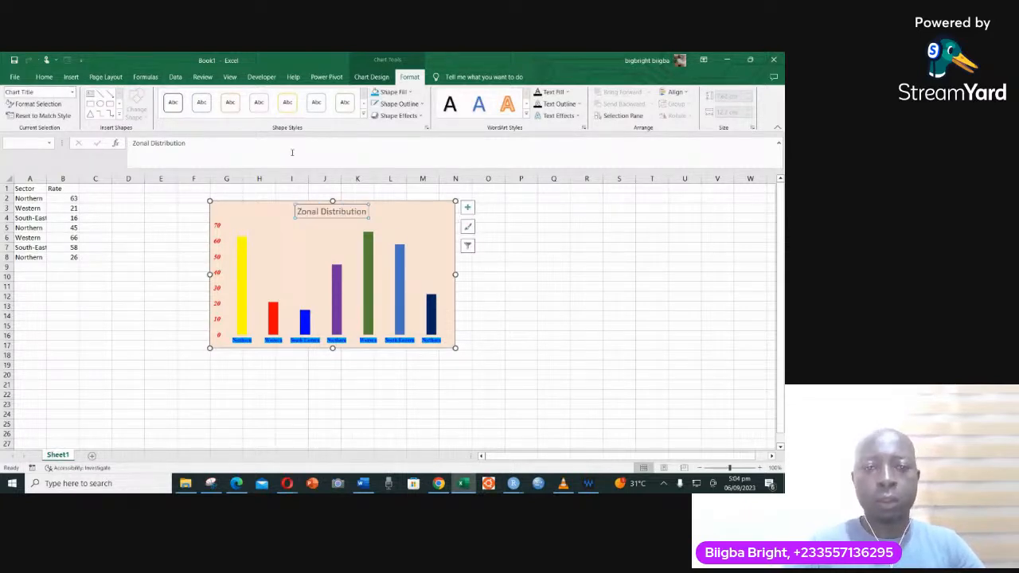
- Format the chart title in Times New Roman, bold, italic and blue, and deselect the chart
left_click_drag(299, 210, 365, 215)
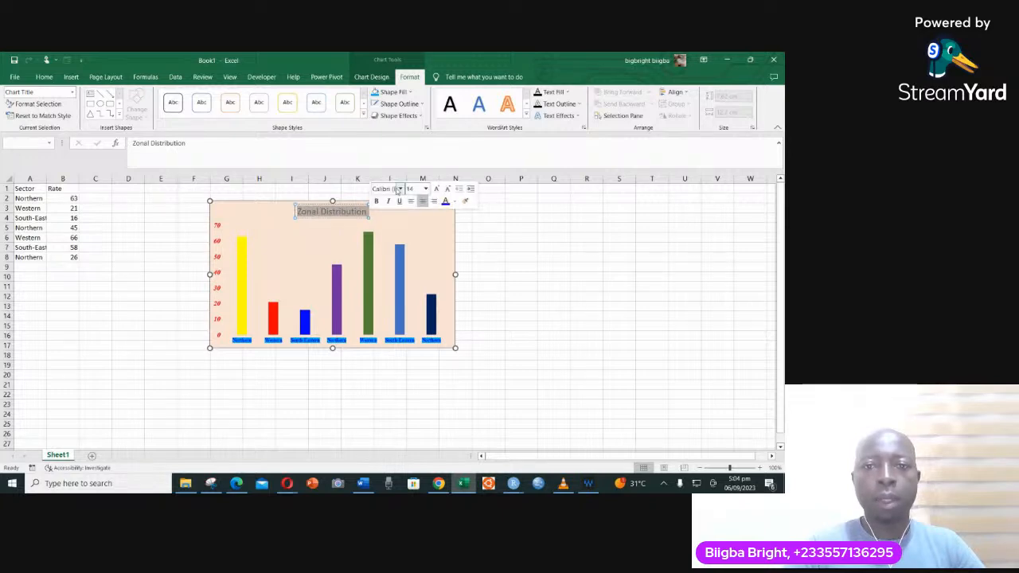
left_click(399, 189)
left_click(398, 250)
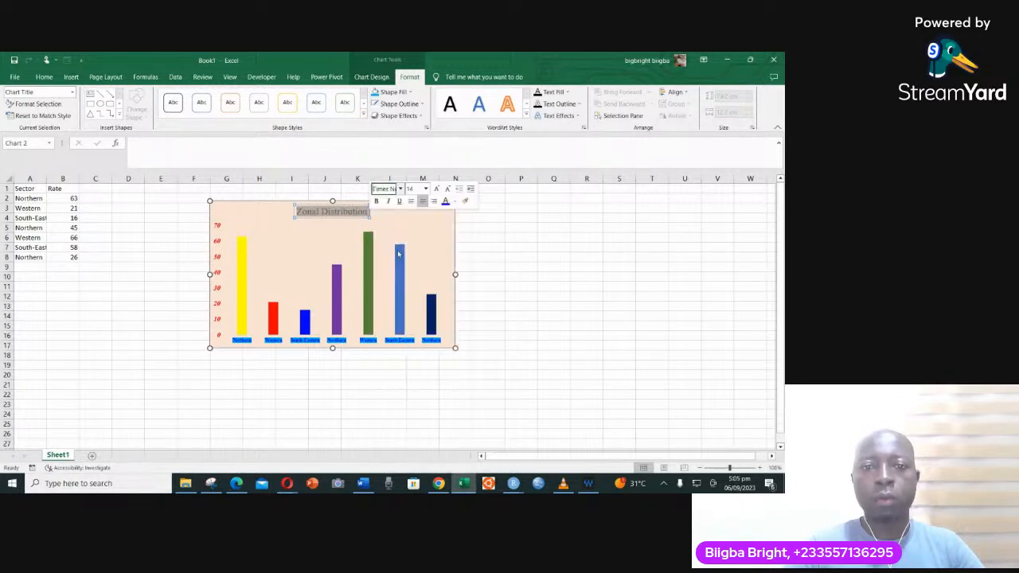
left_click(376, 200)
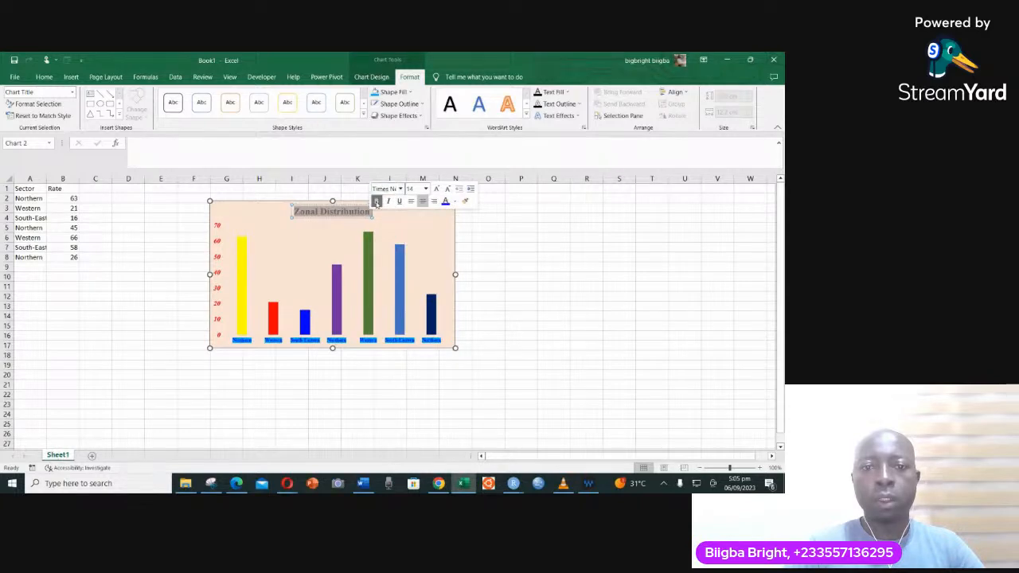
left_click(387, 201)
left_click(445, 200)
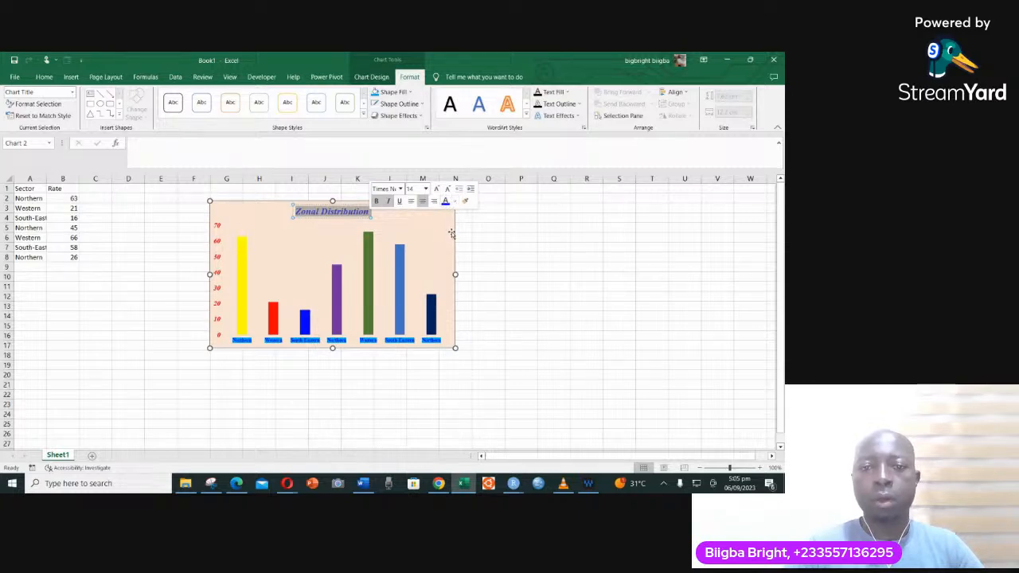
left_click(467, 231)
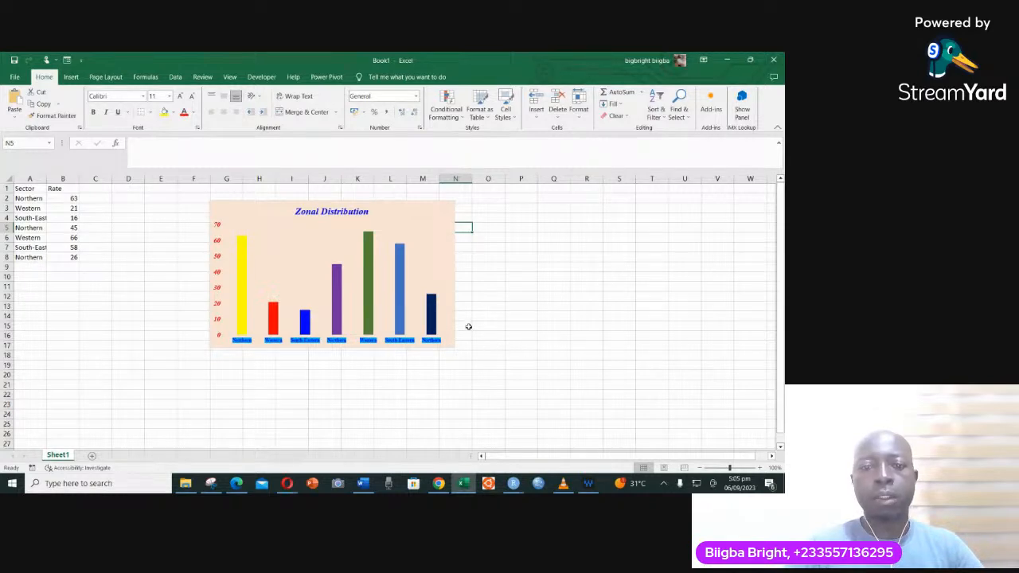
left_click(444, 283)
left_click(454, 280)
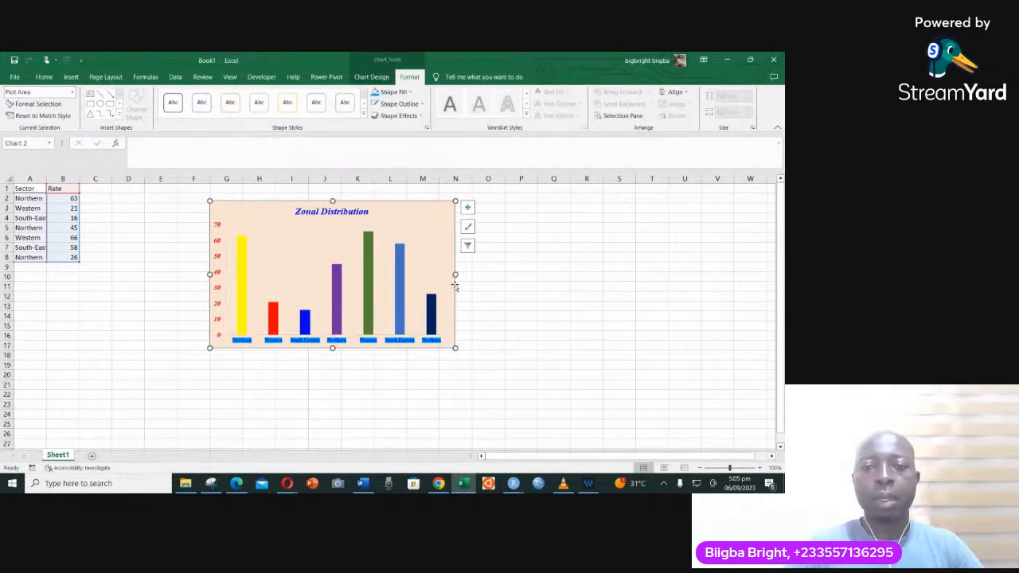
- Add primary major vertical, primary minor horizontal and primary minor vertical gridlines to the column chart, and deselect it
left_click(467, 207)
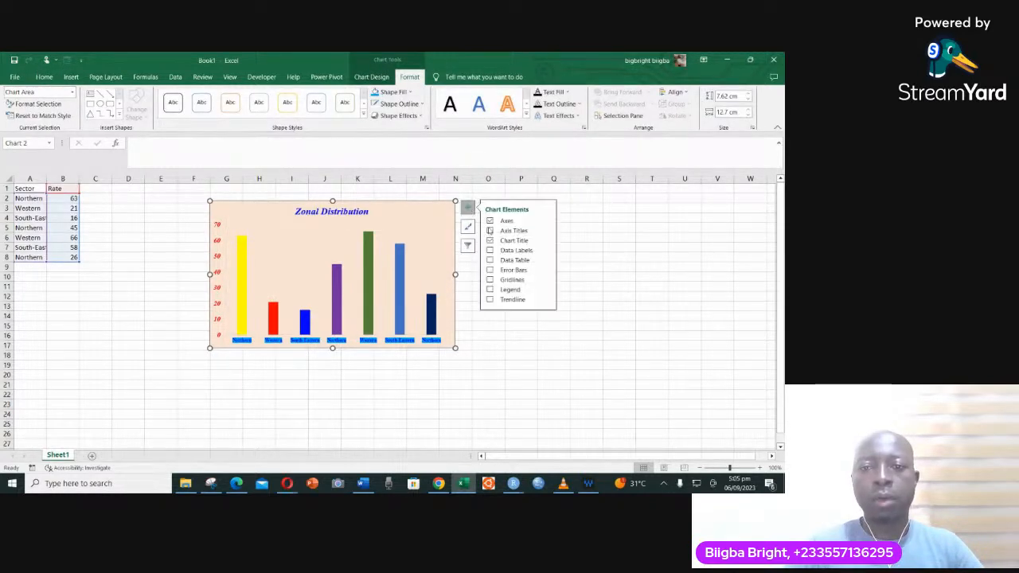
left_click(490, 289)
left_click(490, 290)
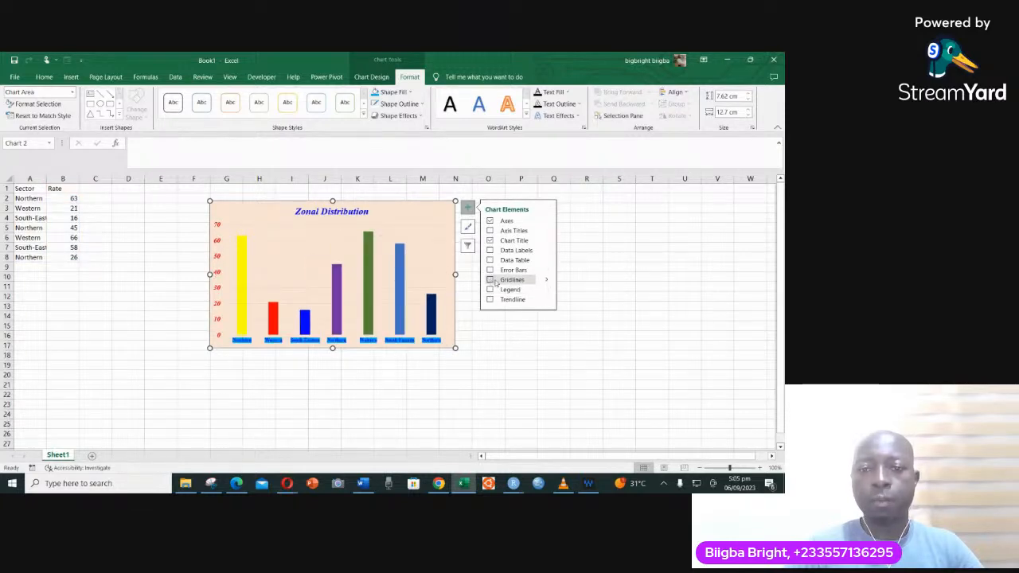
left_click(546, 281)
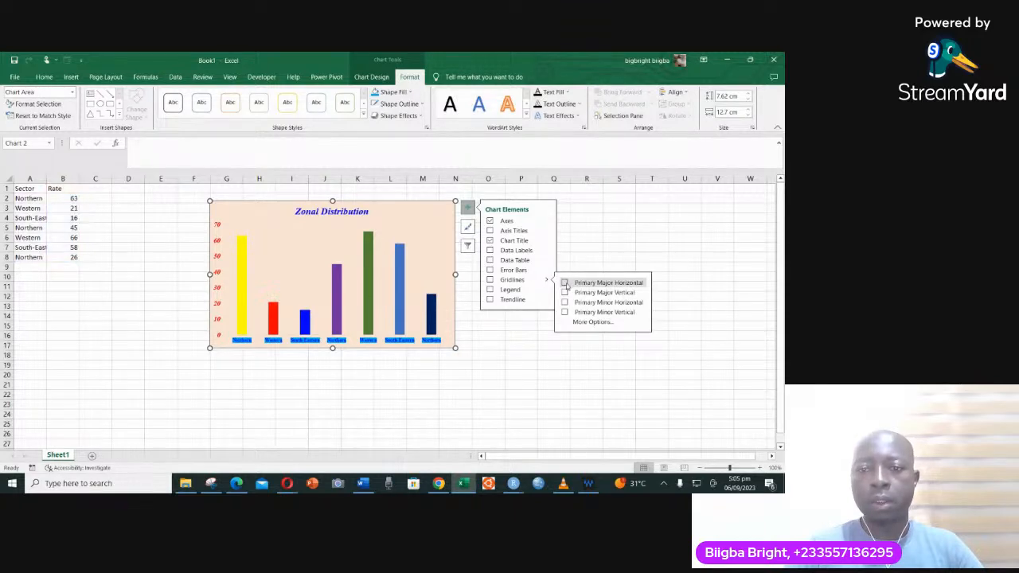
left_click(565, 292)
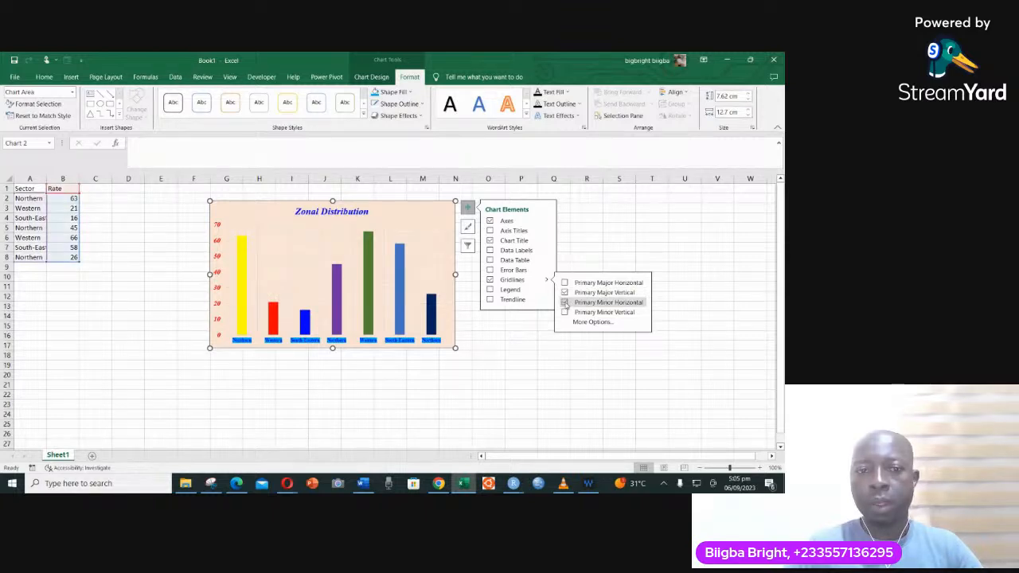
left_click(564, 302)
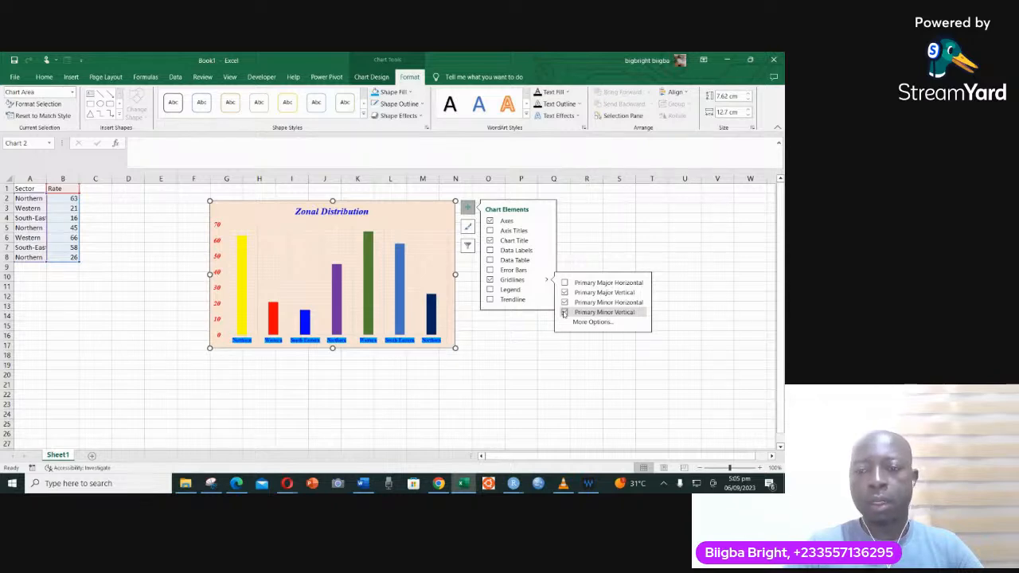
left_click(565, 312)
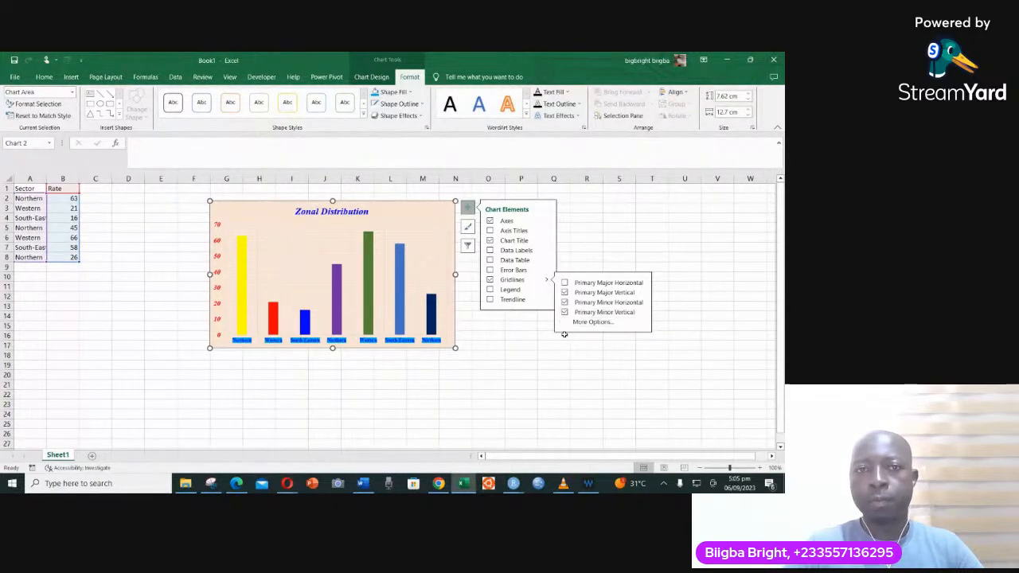
left_click(508, 334)
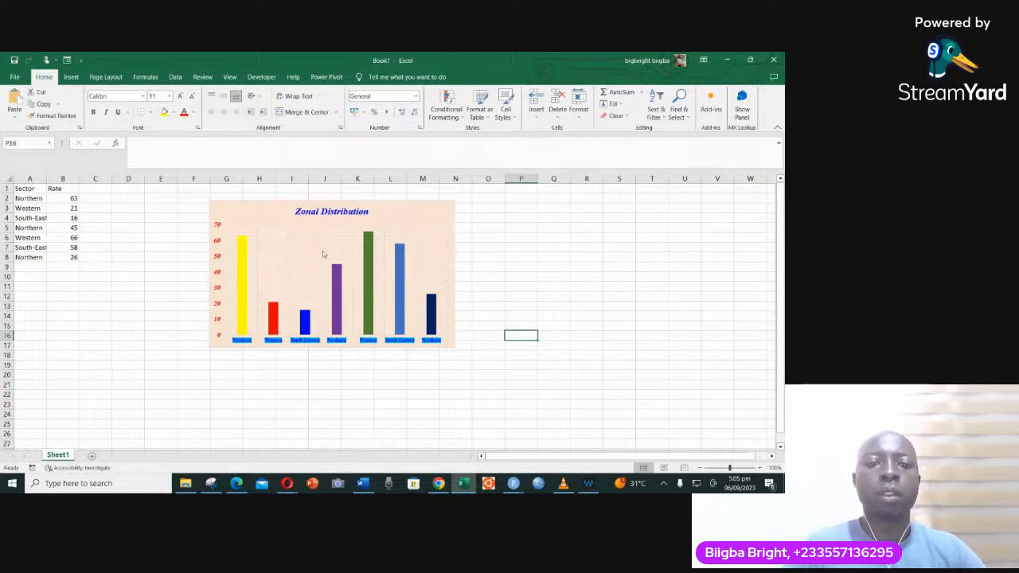
- Browse the available chart styles for the column chart without applying one
left_click(452, 217)
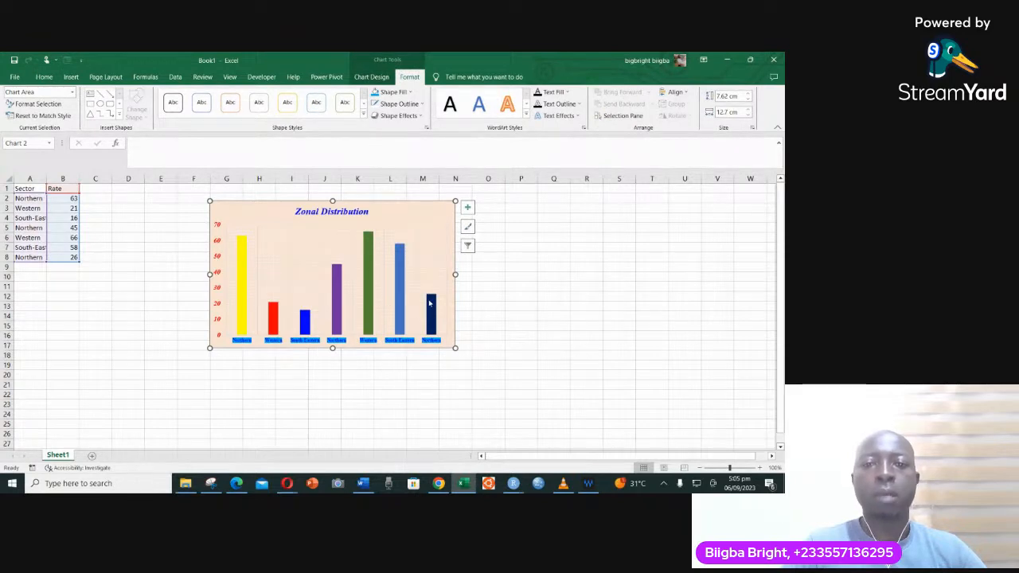
left_click(468, 228)
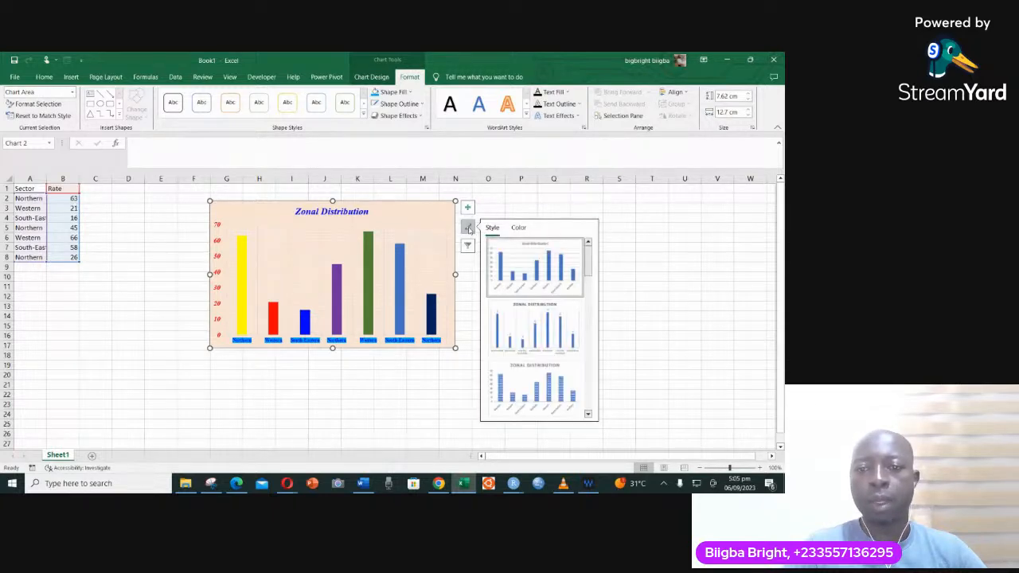
scroll(522, 341, "down", 5)
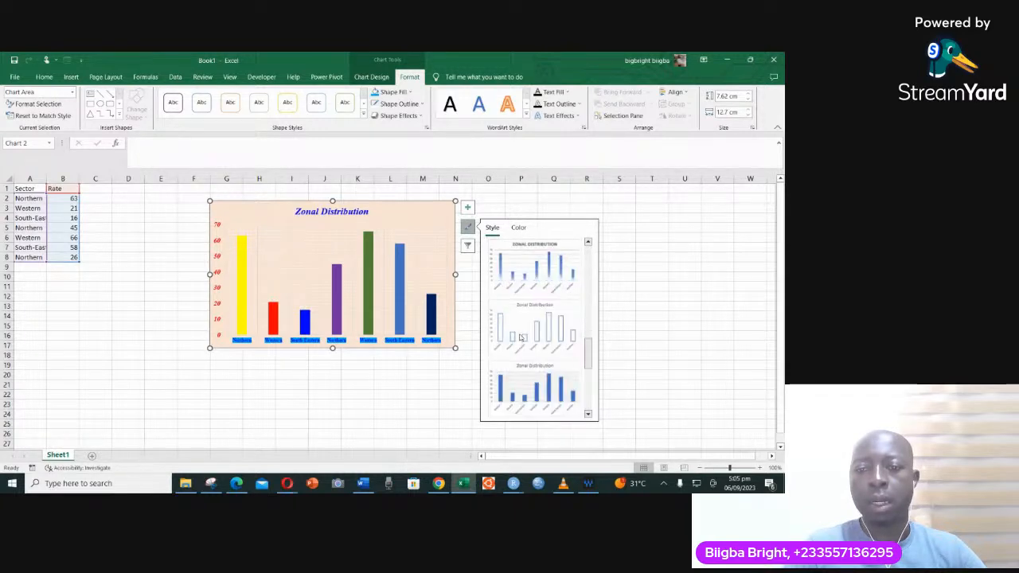
scroll(522, 340, "up", 4)
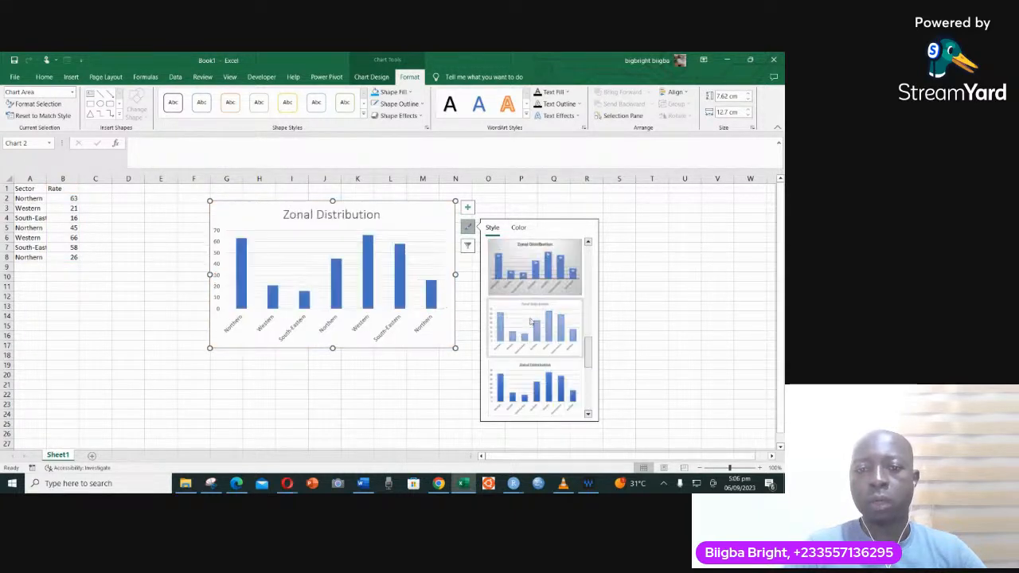
left_click(619, 278)
left_click(619, 278)
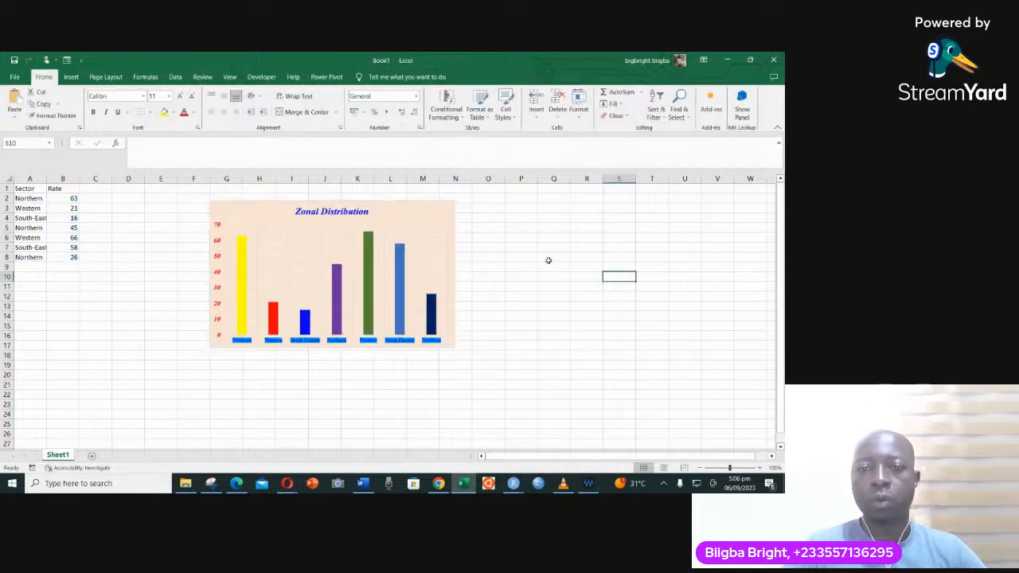
left_click(431, 224)
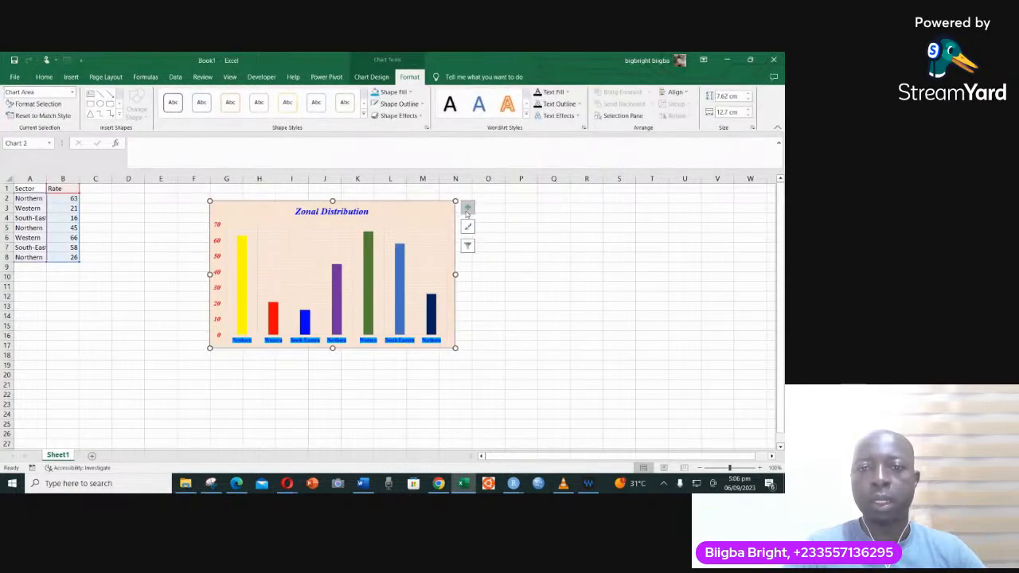
left_click(467, 208)
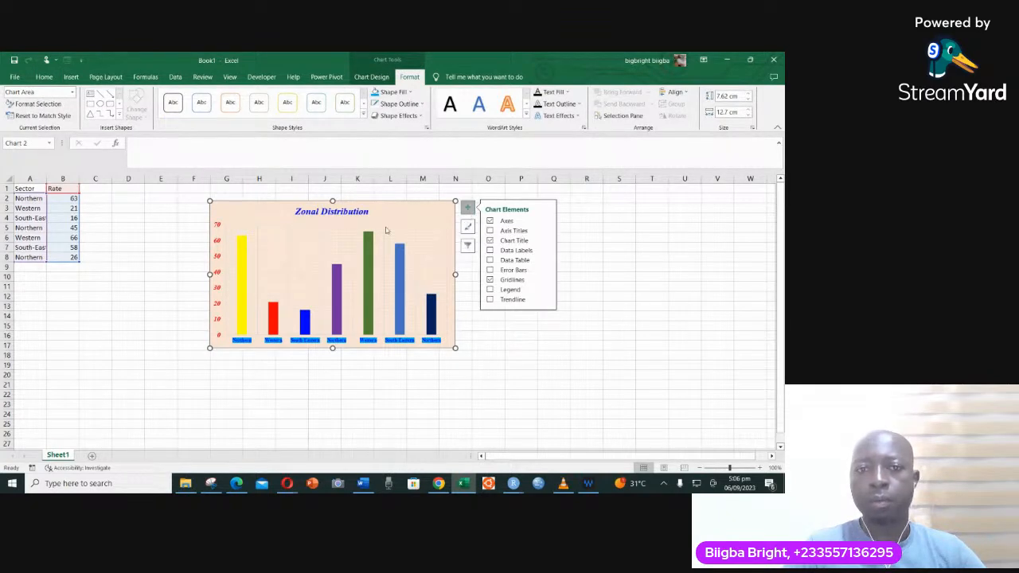
left_click(586, 324)
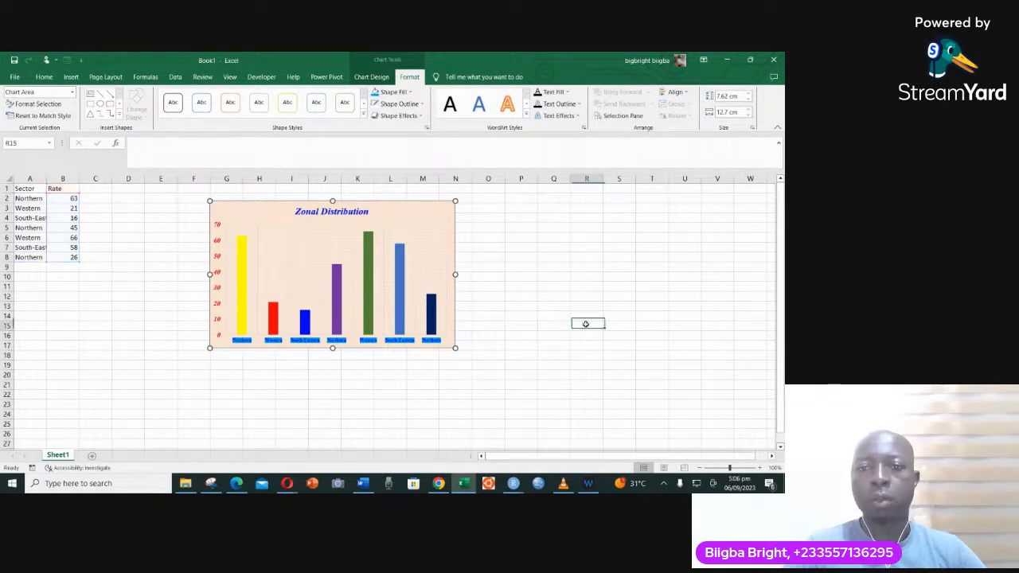
- Change the type of the Zonal Distribution chart from clustered column to Doughnut
left_click(432, 210)
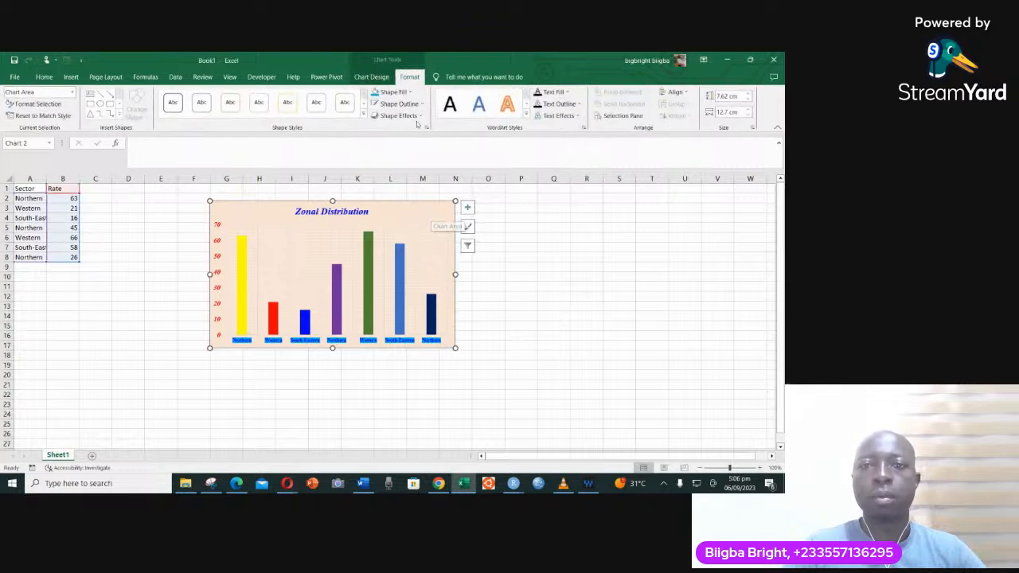
left_click(374, 78)
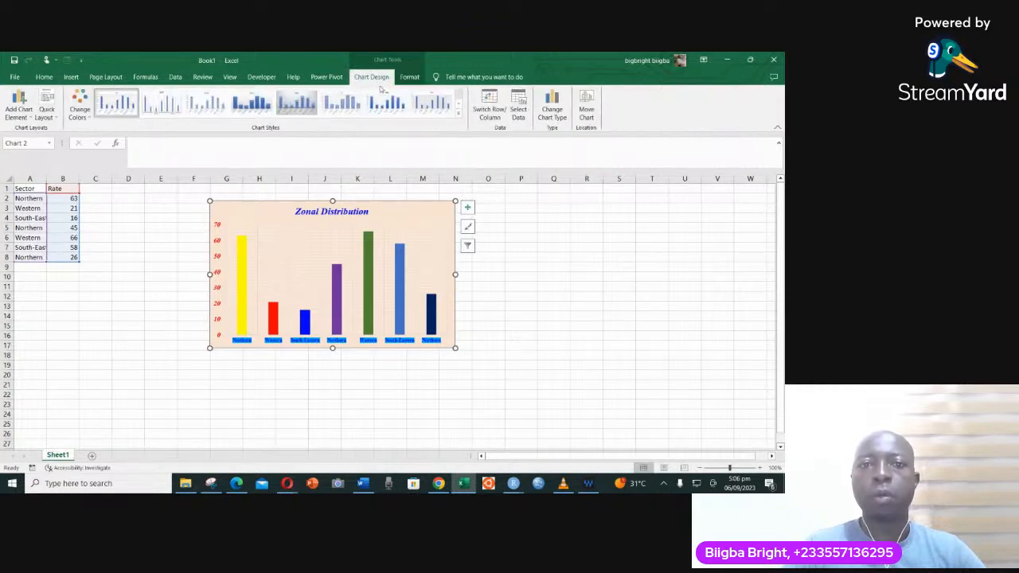
left_click(551, 108)
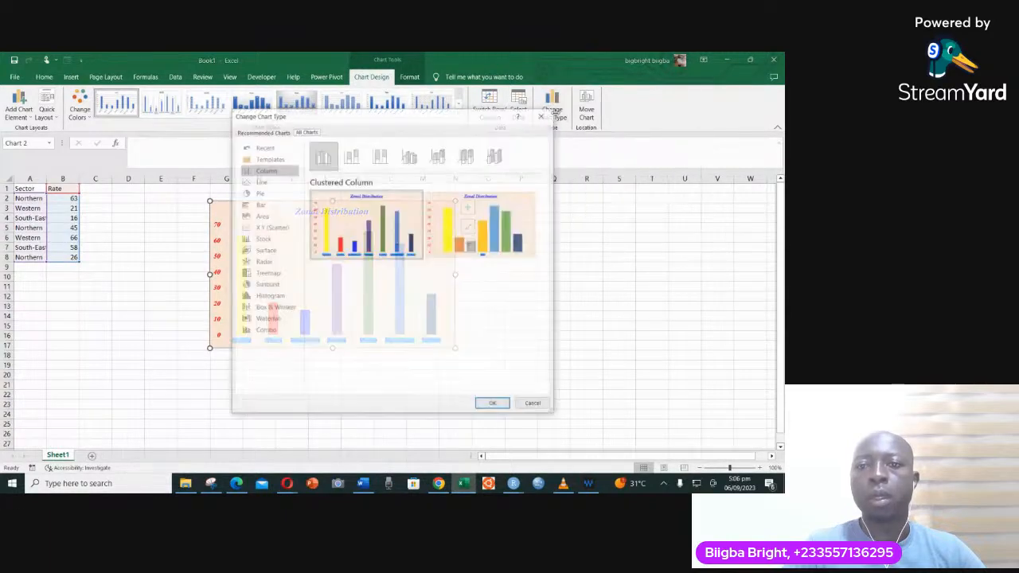
mouse_move(492, 238)
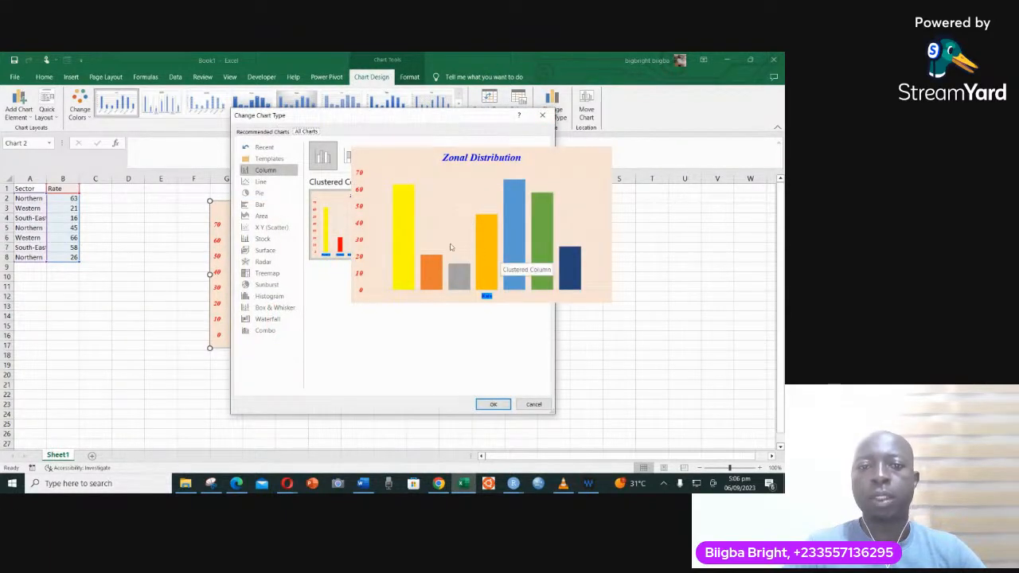
mouse_move(313, 208)
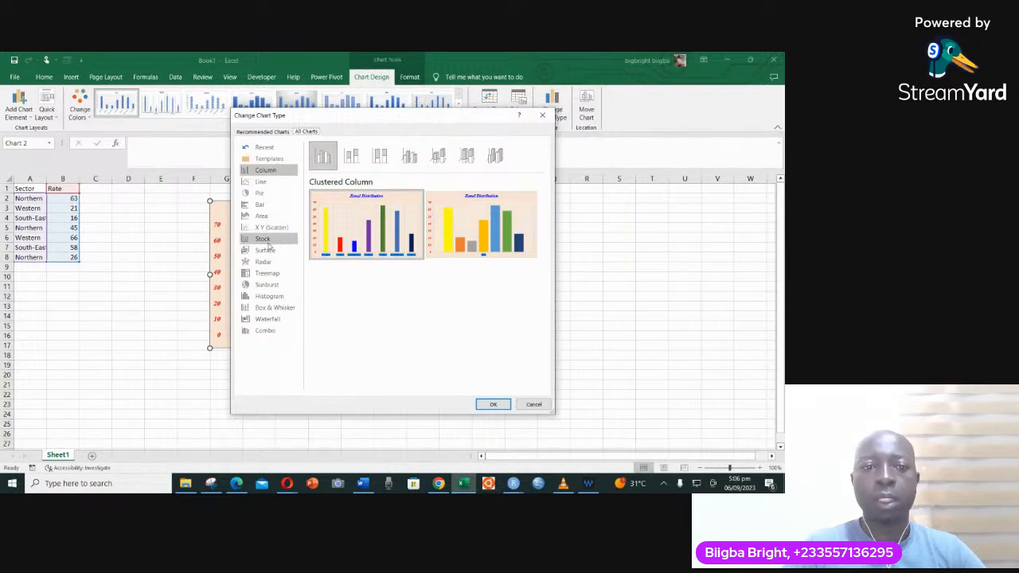
left_click(257, 194)
mouse_move(381, 235)
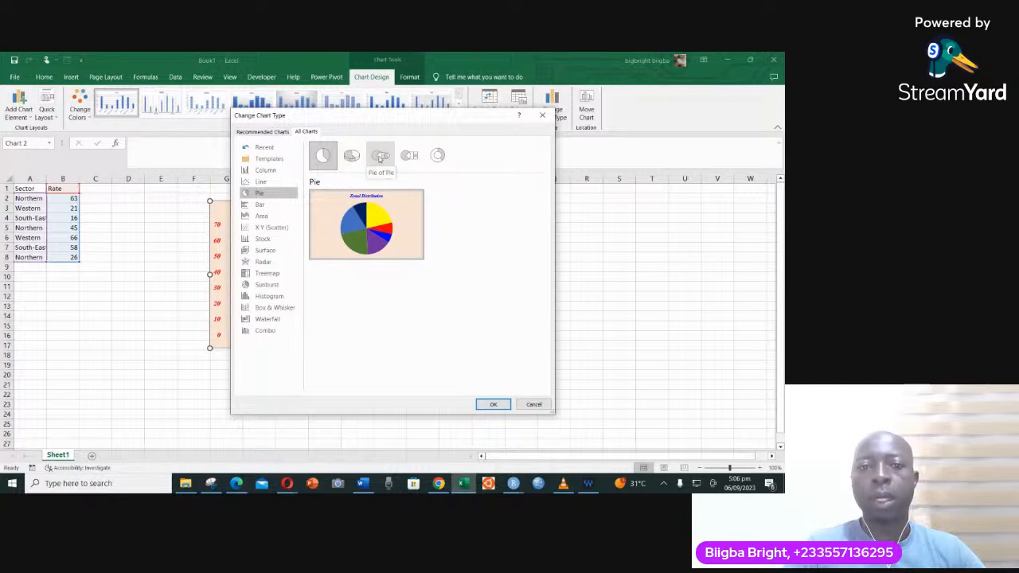
left_click(438, 156)
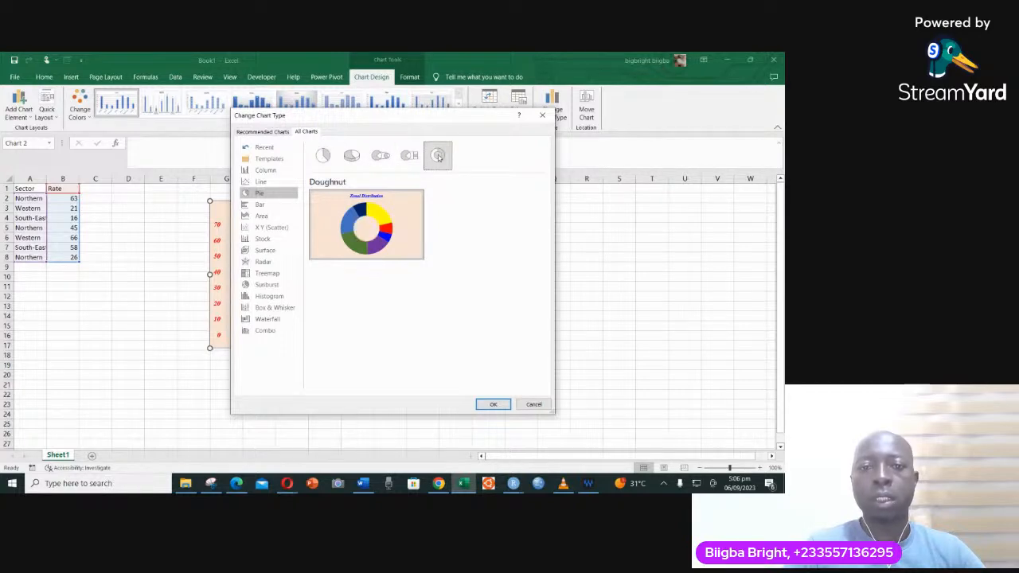
mouse_move(402, 234)
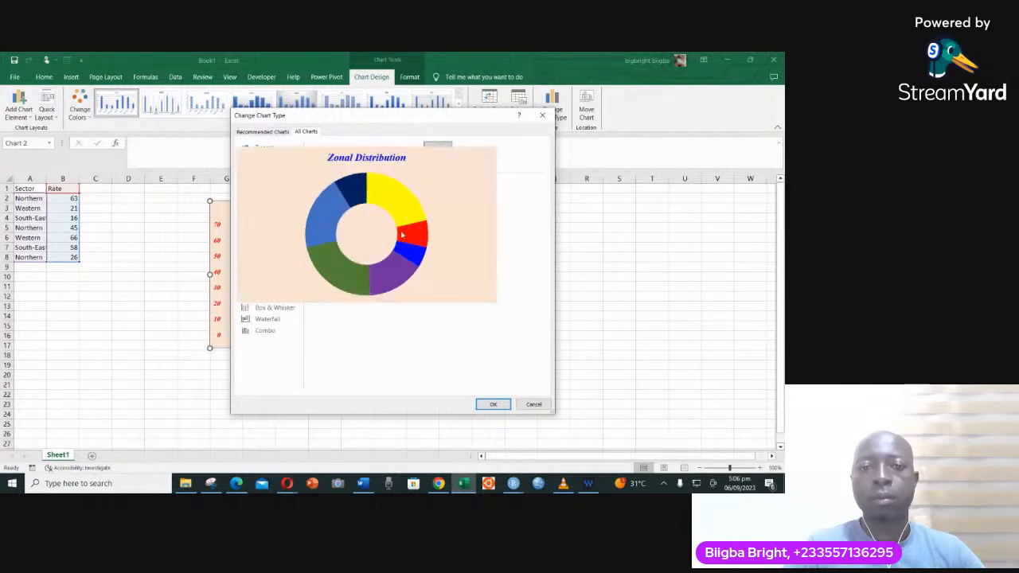
left_click(492, 404)
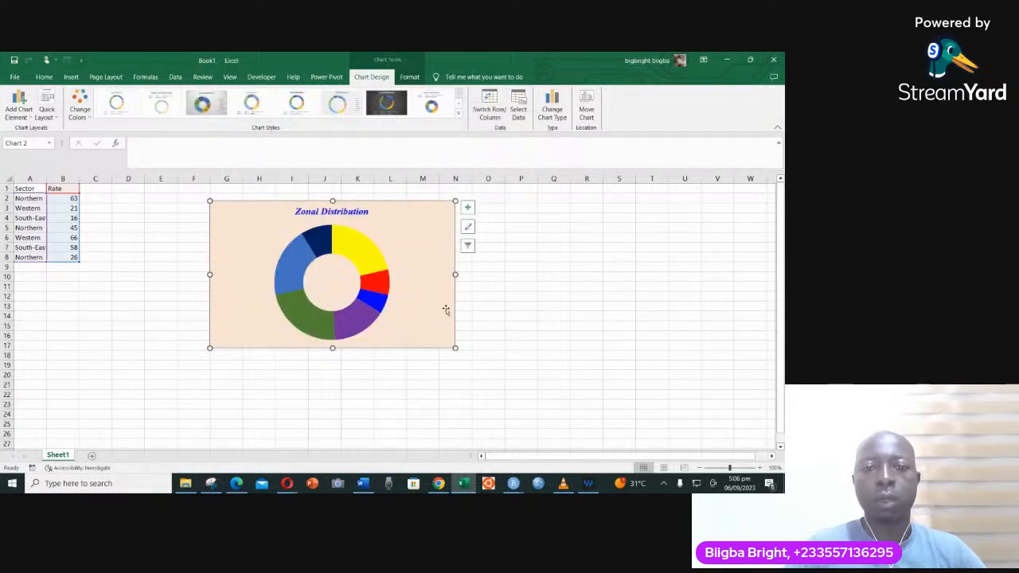
- Add data labels to the doughnut chart through their detailed formatting options
left_click(468, 208)
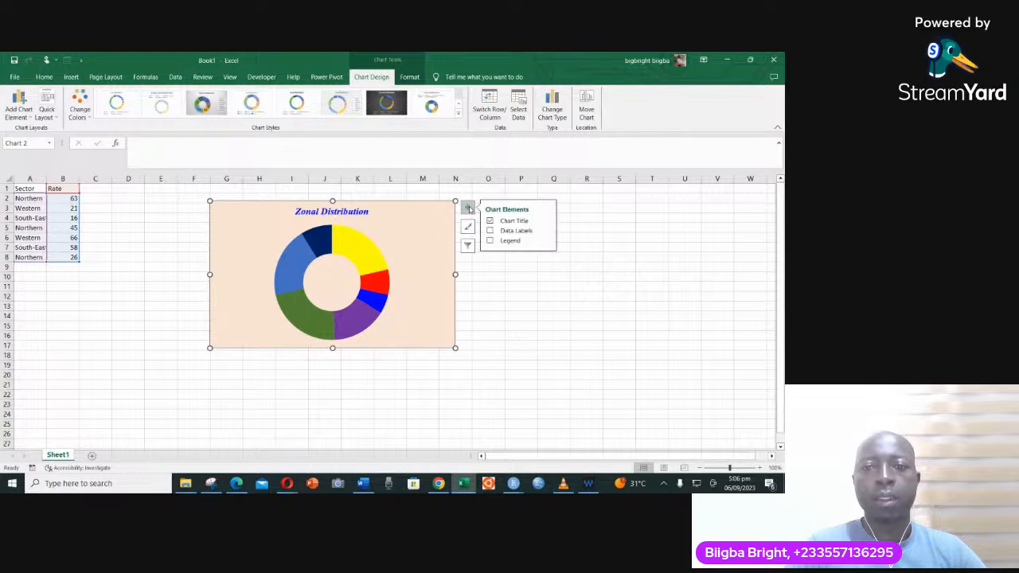
left_click(490, 231)
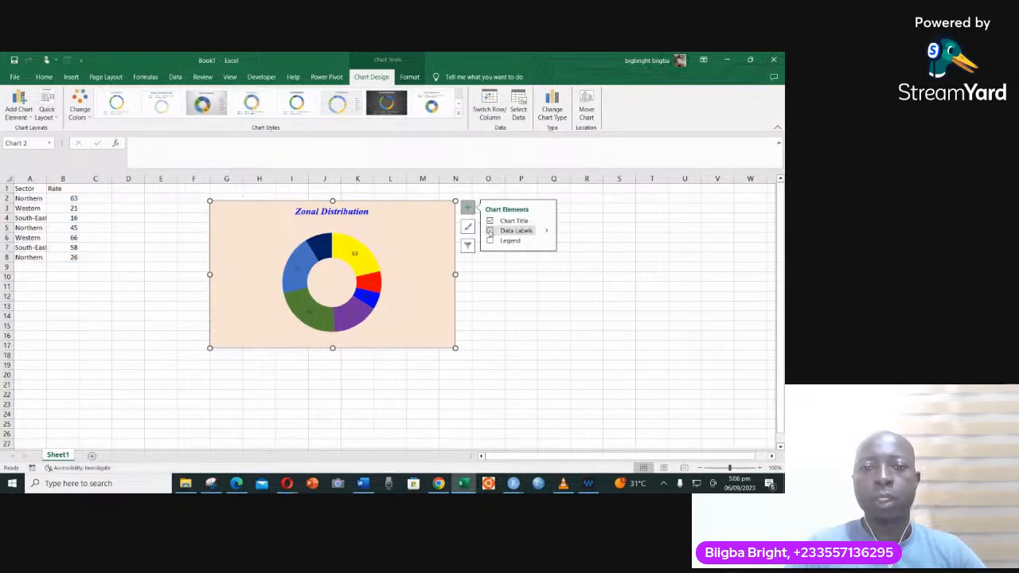
left_click(490, 231)
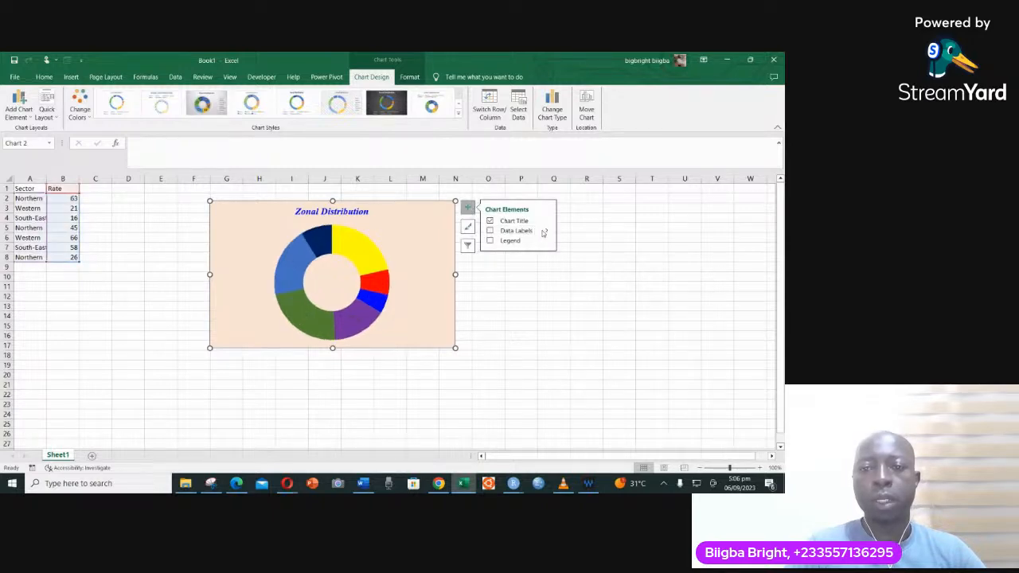
left_click(547, 231)
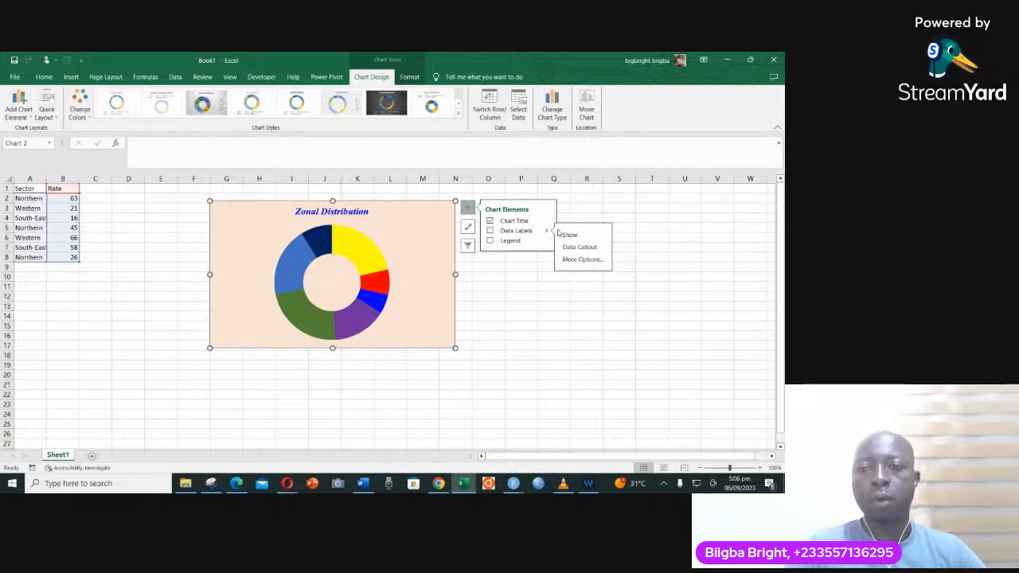
left_click(572, 260)
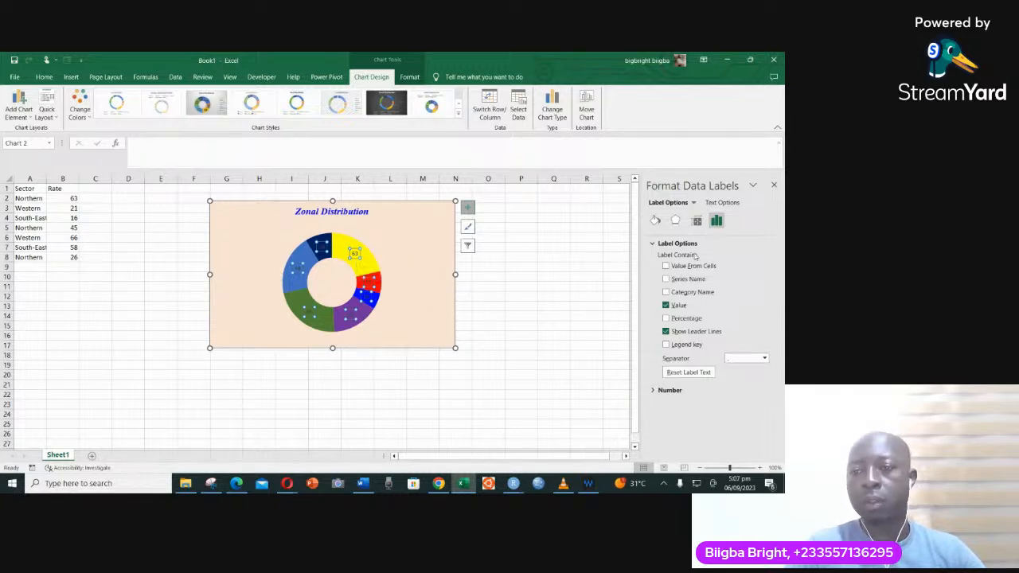
- Include the category name alongside the value in the doughnut's data labels, and select the chart area
left_click(666, 280)
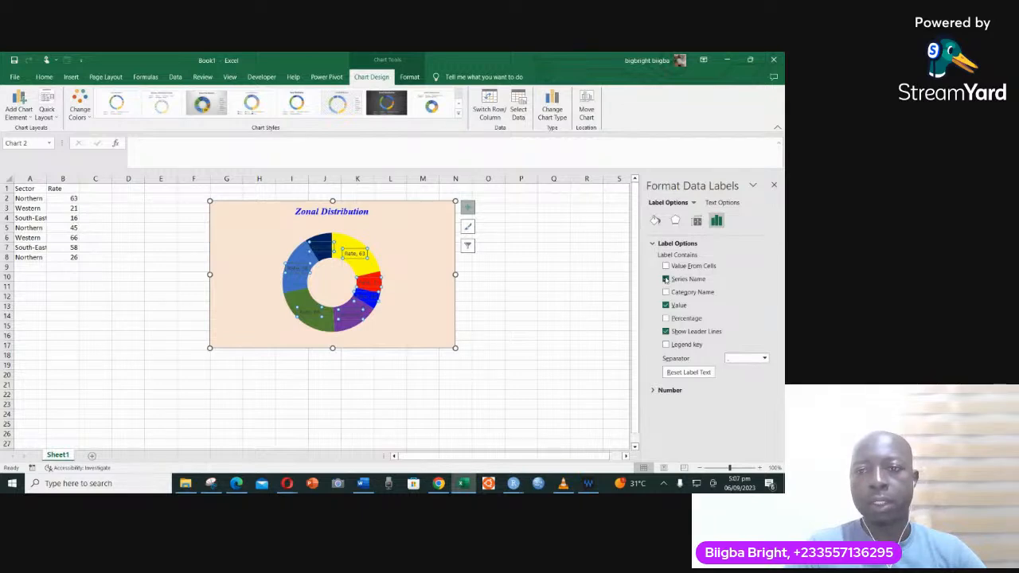
left_click(667, 280)
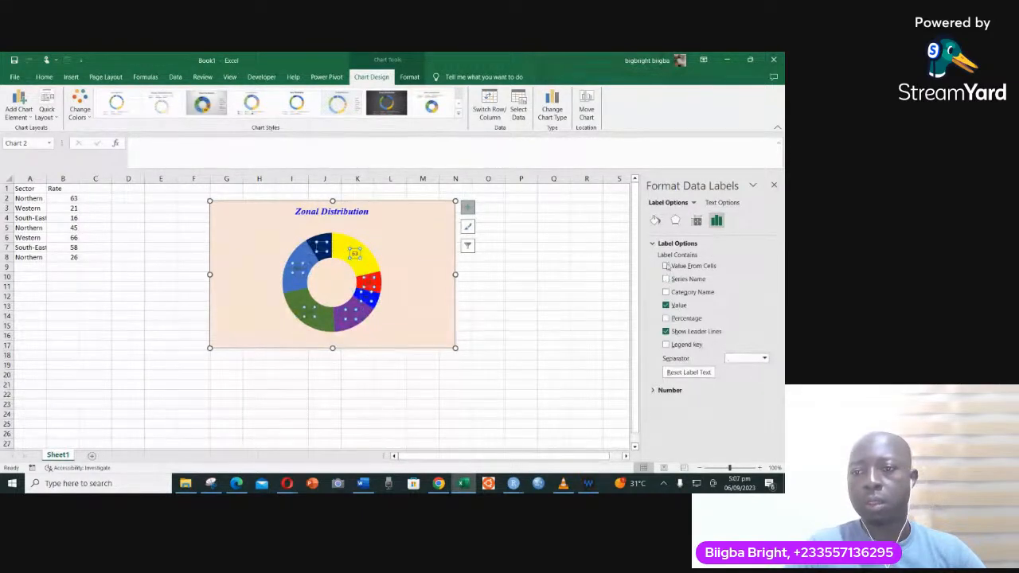
left_click(667, 265)
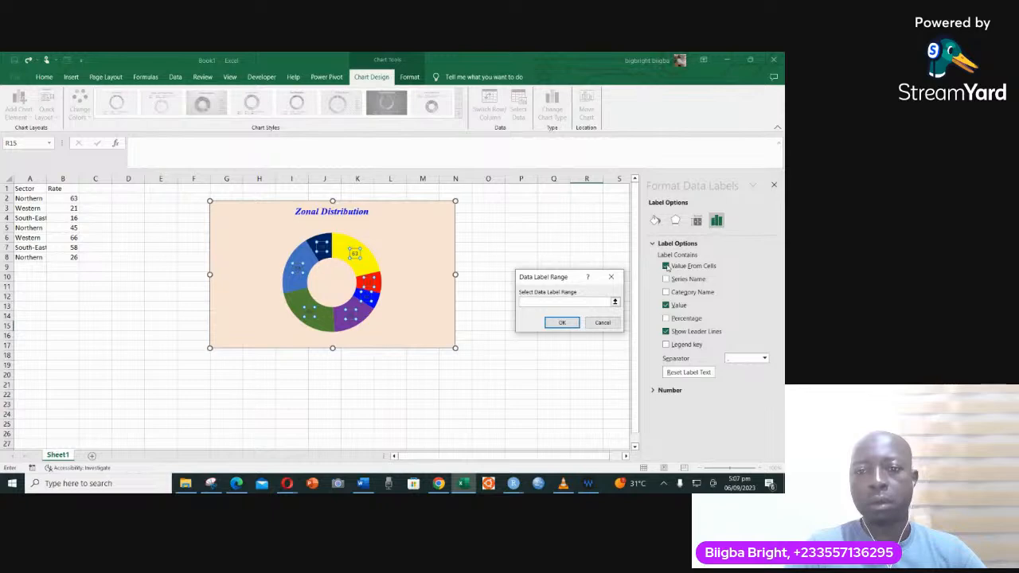
left_click(669, 267)
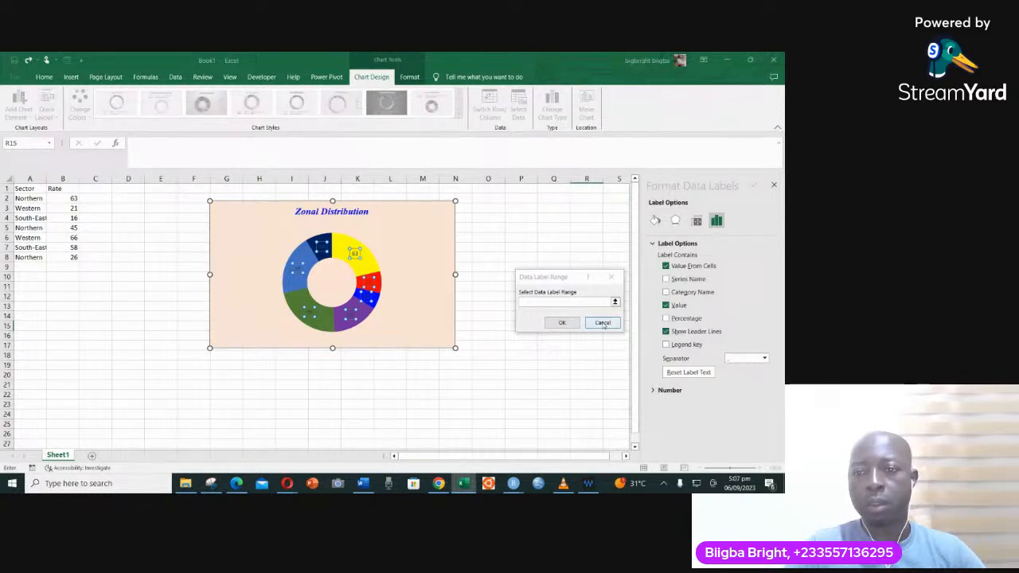
left_click(611, 278)
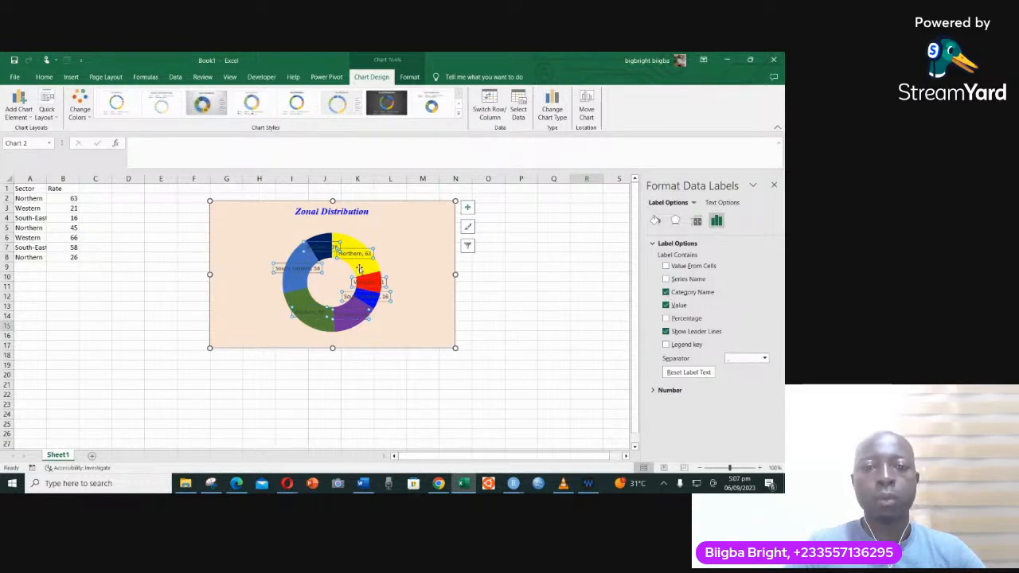
left_click(385, 315)
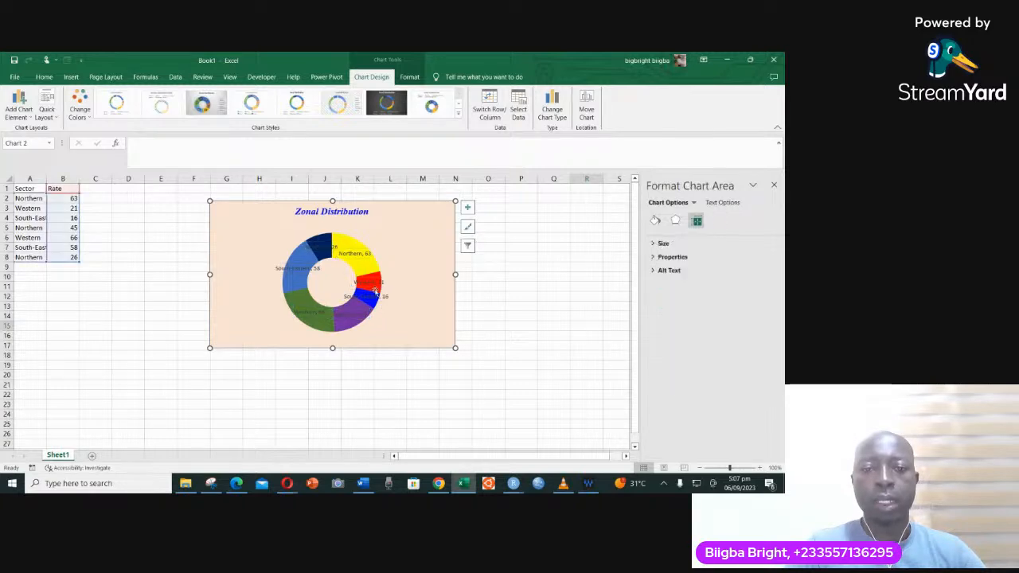
left_click(373, 269)
left_click(356, 241)
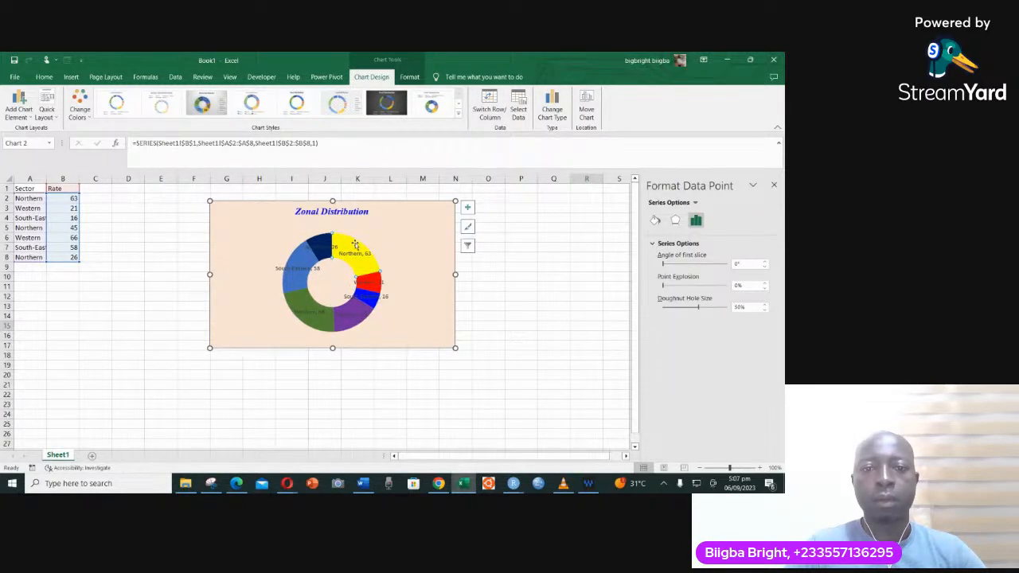
left_click(286, 253)
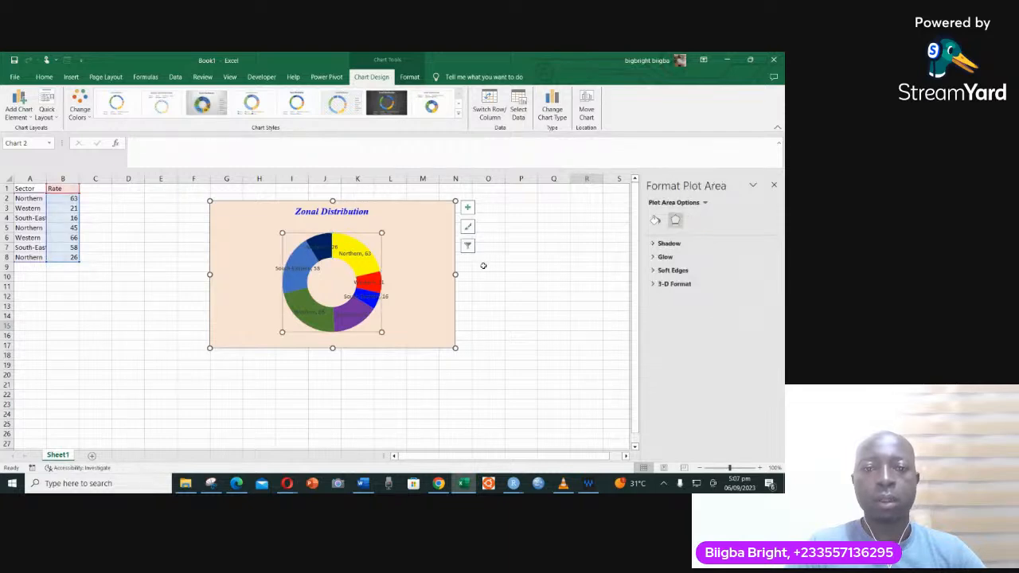
left_click(485, 276)
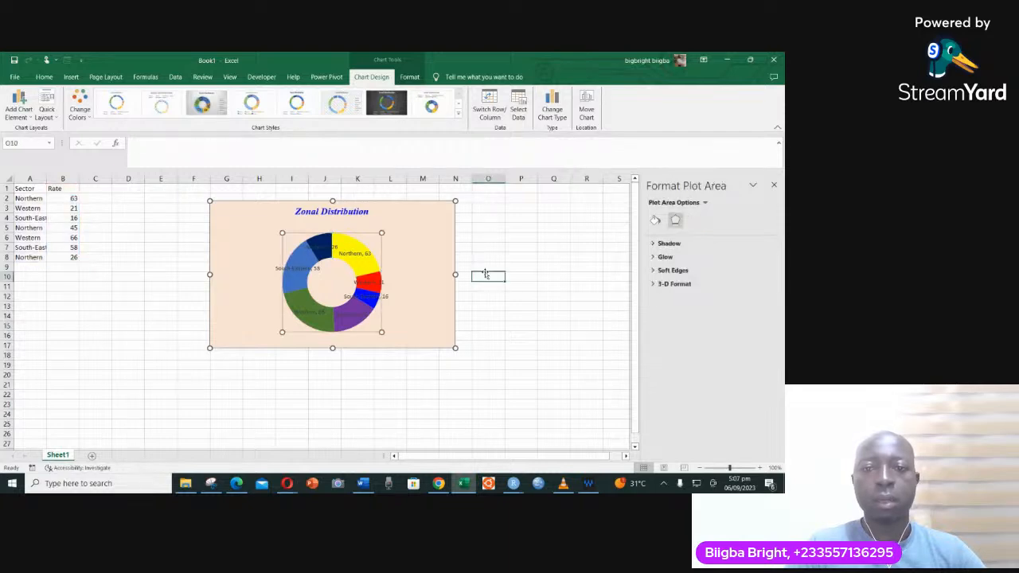
- Give the slices of the doughnut's Rate series an orange outline
left_click(354, 241)
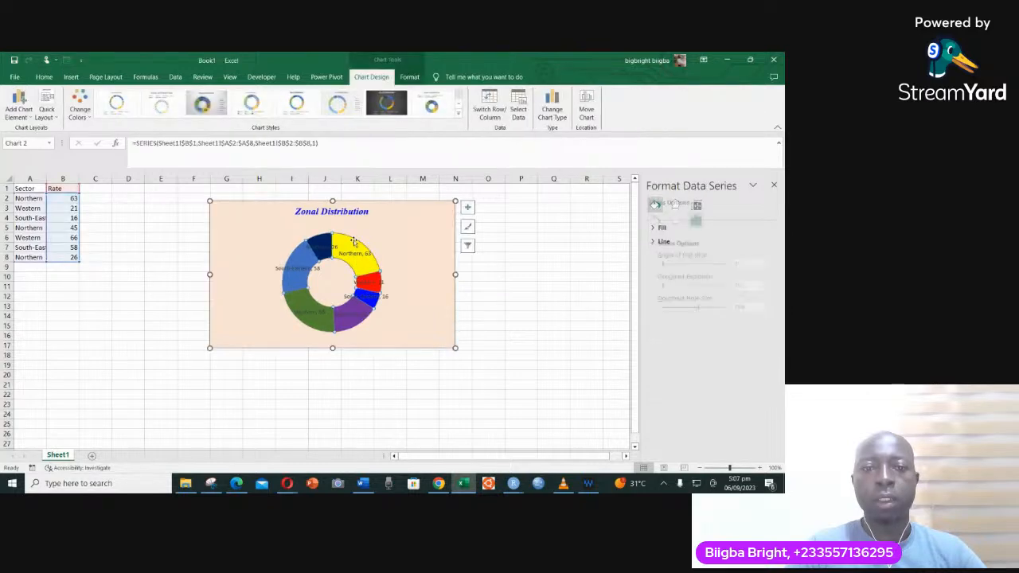
right_click(355, 241)
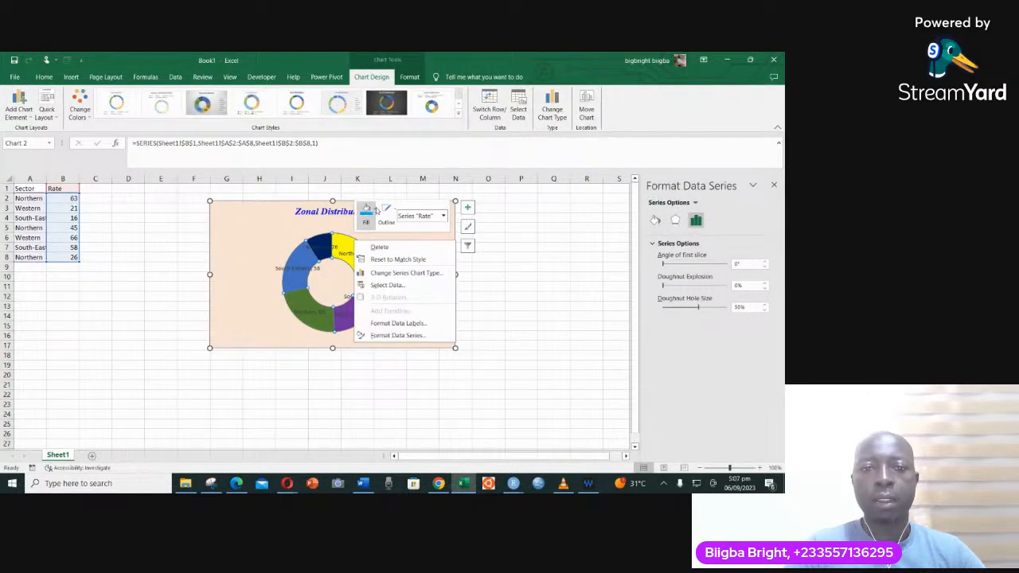
left_click(373, 211)
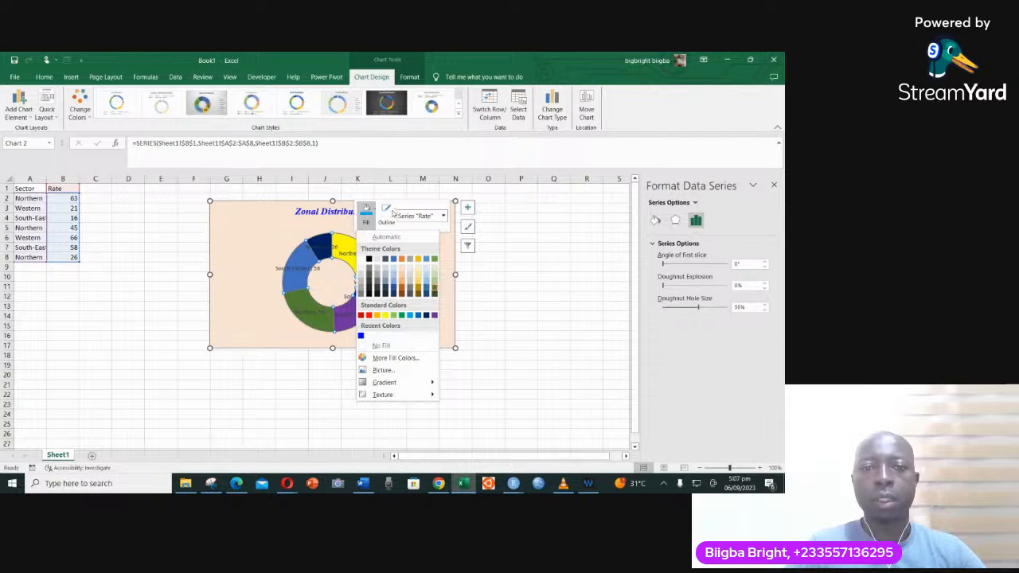
left_click(388, 212)
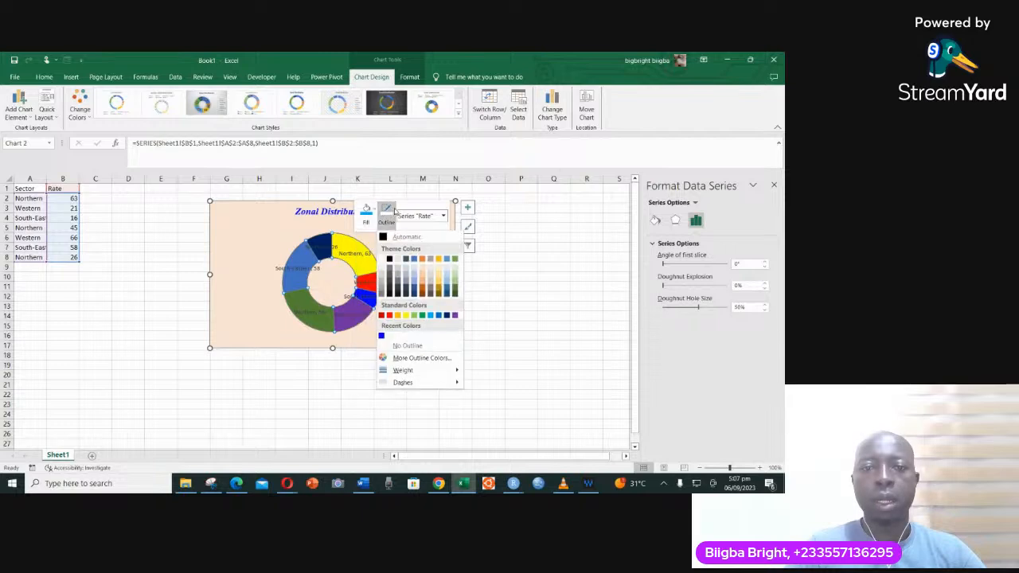
left_click(398, 316)
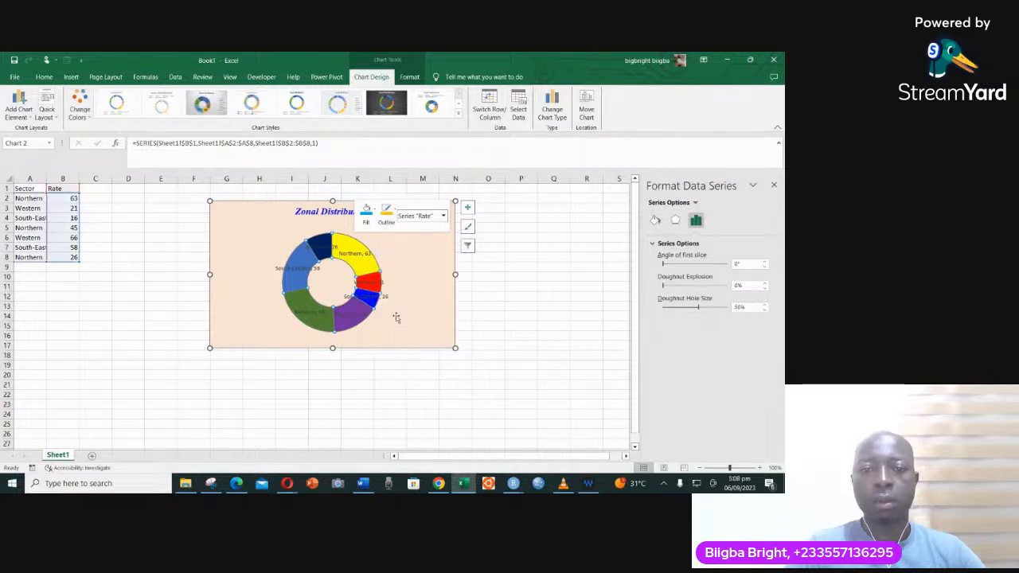
left_click(404, 310)
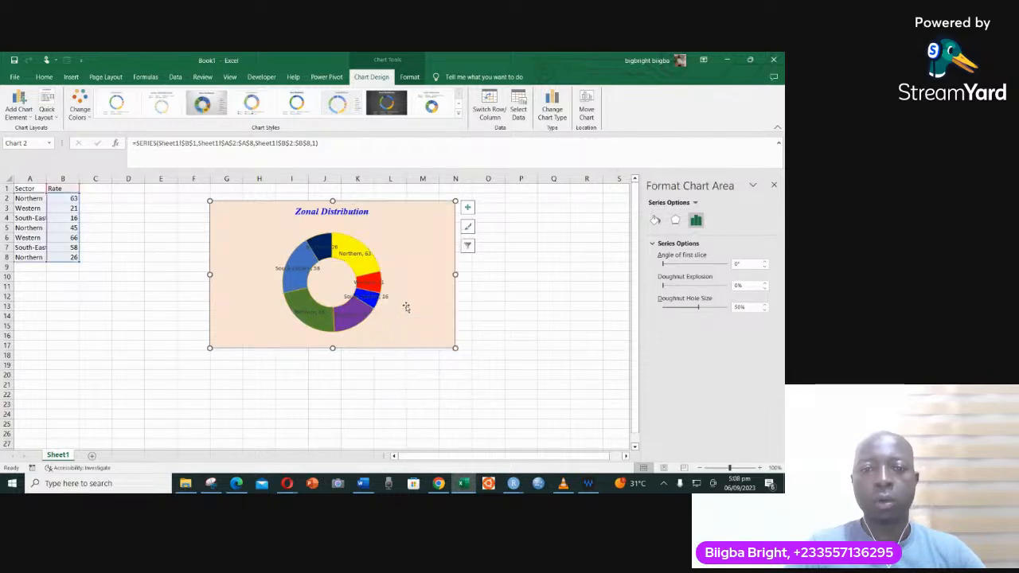
- Set the Doughnut Explosion of the Rate series to 9%
left_click(358, 245)
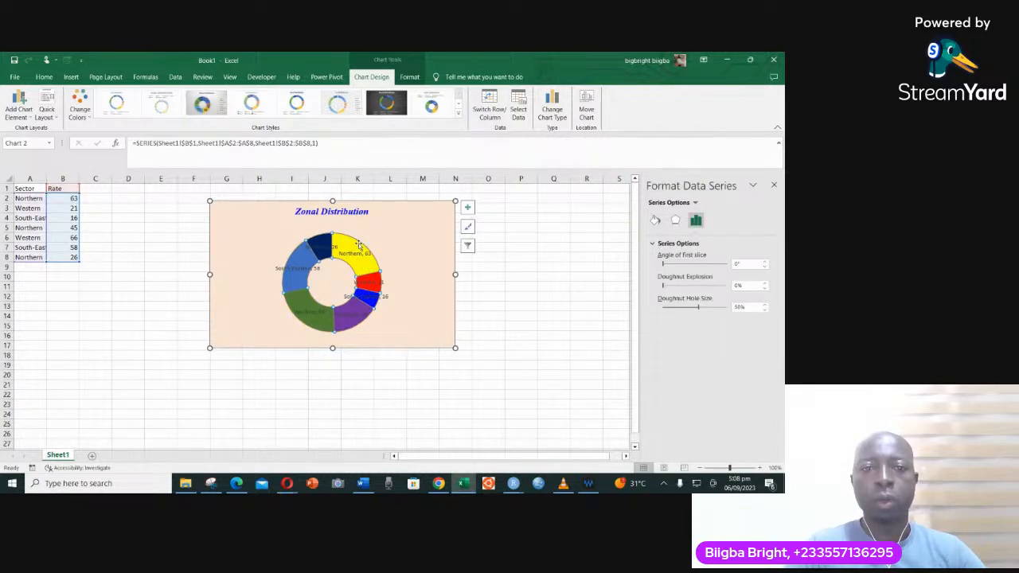
right_click(359, 243)
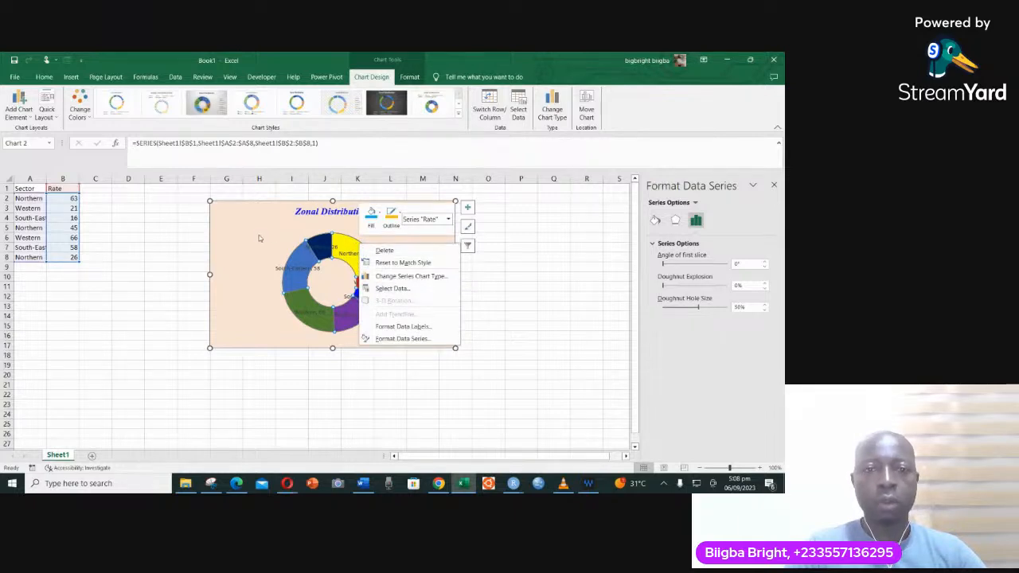
left_click(279, 237)
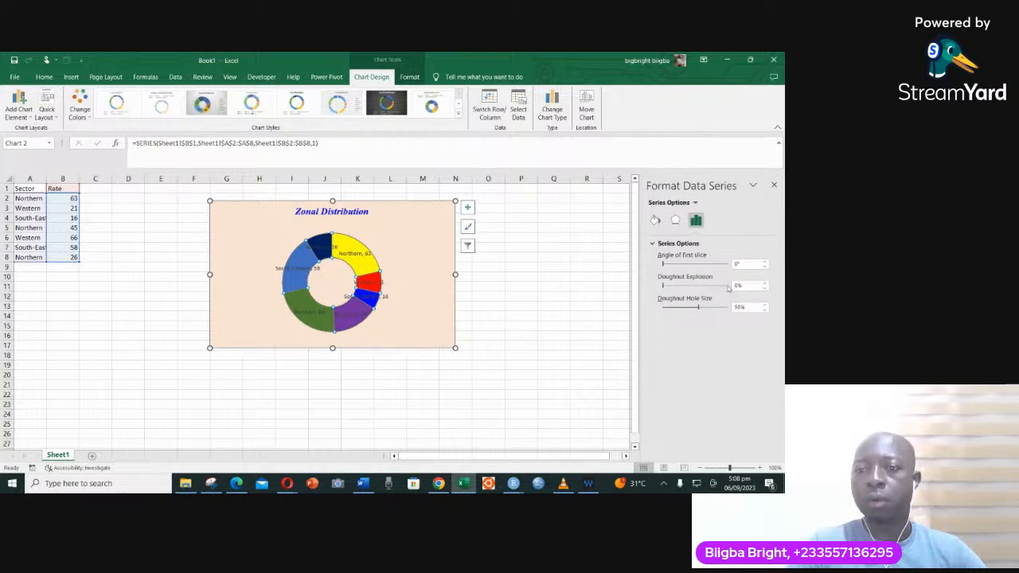
left_click(766, 284)
left_click(766, 284)
left_click(766, 284)
left_click(766, 284)
left_click(766, 284)
left_click(766, 284)
left_click(766, 284)
left_click(766, 284)
left_click(766, 284)
left_click(766, 285)
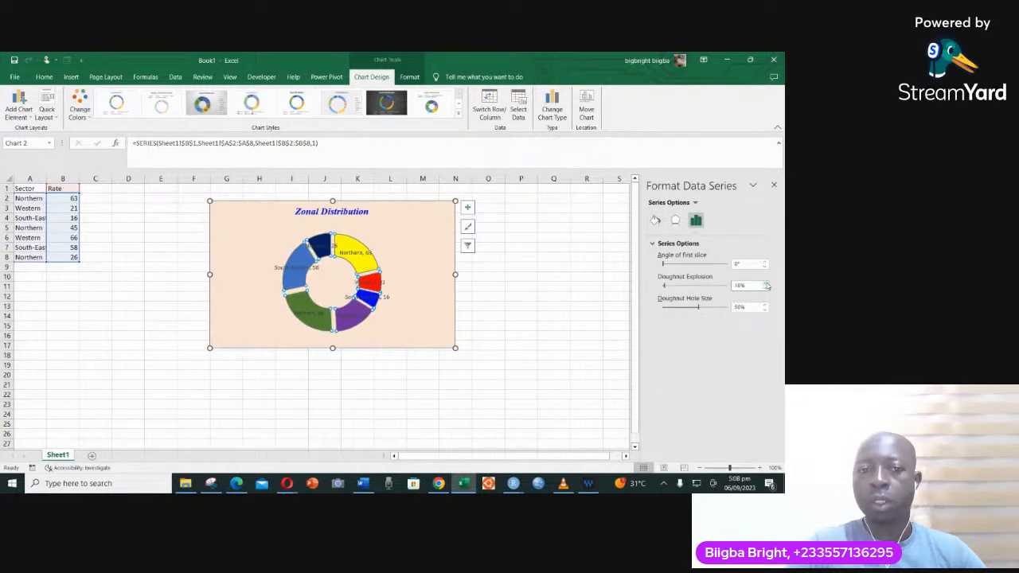
left_click(766, 284)
left_click(766, 285)
left_click(766, 285)
left_click(766, 284)
left_click(766, 285)
left_click(766, 284)
left_click(766, 284)
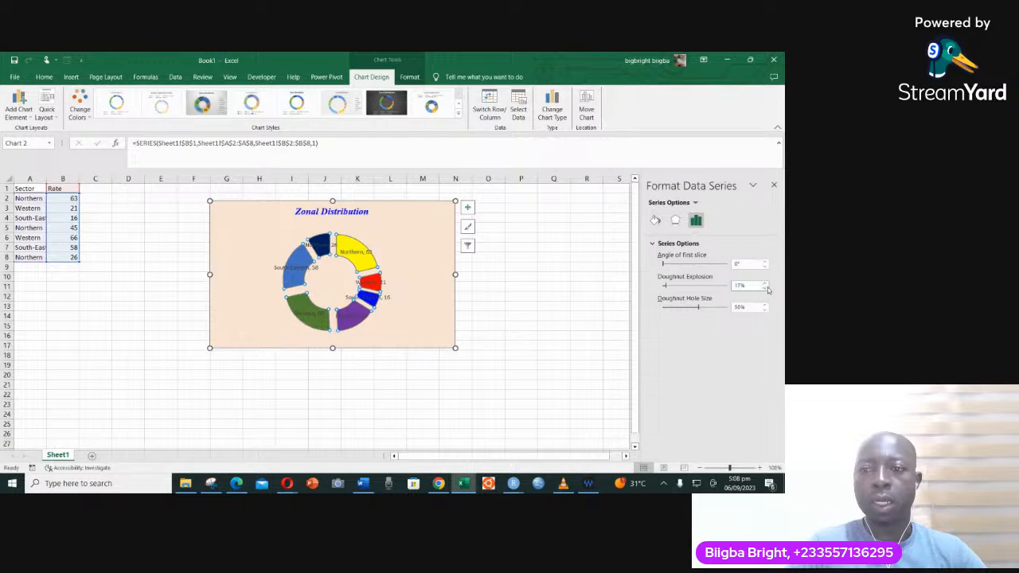
left_click(766, 288)
left_click(766, 288)
left_click(766, 289)
left_click(765, 288)
left_click(765, 288)
left_click(766, 288)
left_click(766, 289)
left_click(765, 289)
- Set the Doughnut Hole Size of the Rate series to 67%
left_click(765, 305)
left_click(765, 305)
left_click(765, 305)
left_click(765, 305)
left_click(765, 305)
left_click(765, 305)
left_click(765, 305)
left_click(765, 305)
left_click(765, 305)
left_click(765, 305)
left_click(765, 305)
left_click(765, 305)
left_click(765, 305)
left_click(765, 305)
left_click(765, 305)
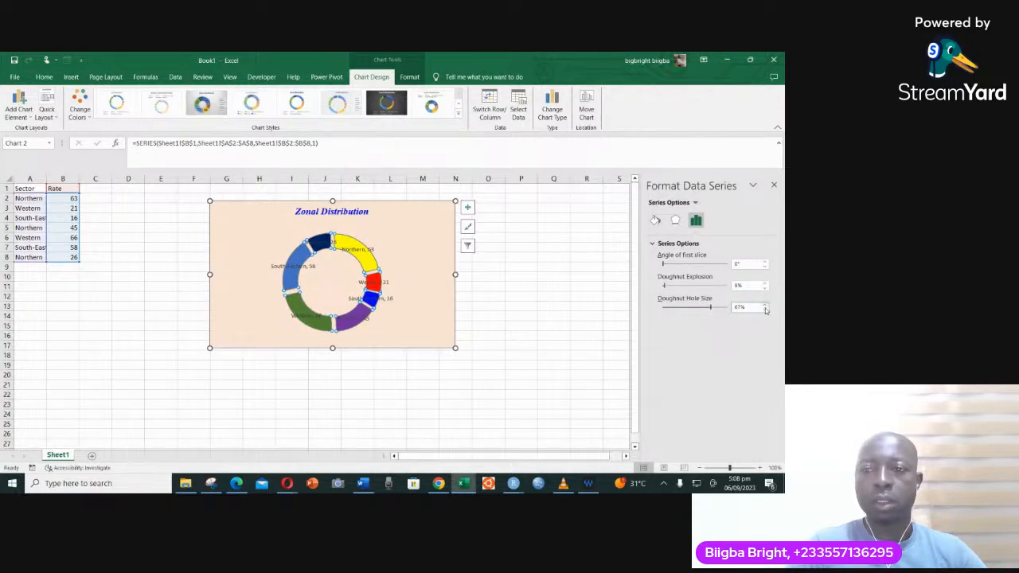
- Rotate the doughnut by setting its angle of first slice to 20°
left_click(765, 262)
left_click(765, 261)
left_click(765, 261)
left_click(766, 262)
left_click(765, 261)
left_click(765, 261)
left_click(765, 261)
left_click(765, 261)
left_click(765, 262)
left_click(765, 262)
left_click(766, 262)
left_click(765, 262)
left_click(766, 261)
left_click(765, 262)
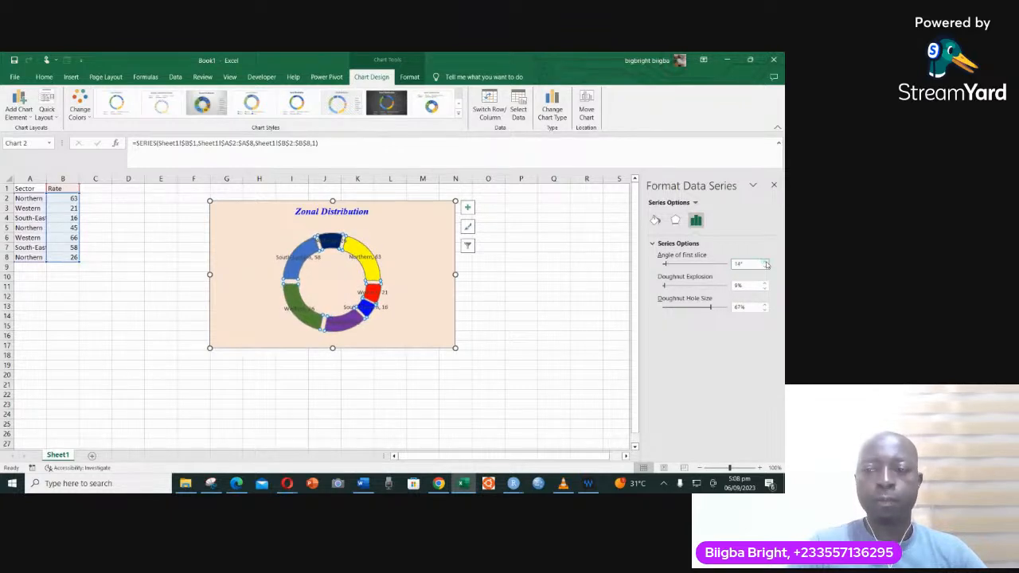
left_click(765, 262)
left_click(765, 262)
left_click(765, 262)
left_click(765, 262)
left_click(766, 262)
left_click(765, 262)
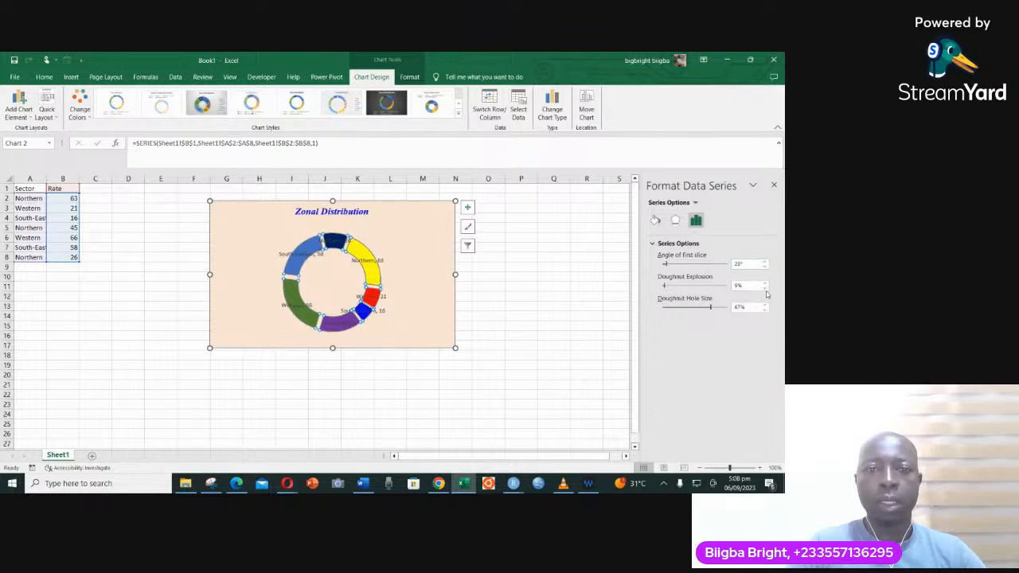
- Bring the doughnut slices closer together by setting the Doughnut Explosion to 3%
left_click(765, 291)
left_click(766, 291)
left_click(766, 292)
left_click(765, 292)
left_click(765, 291)
left_click(765, 292)
left_click(765, 292)
left_click(766, 292)
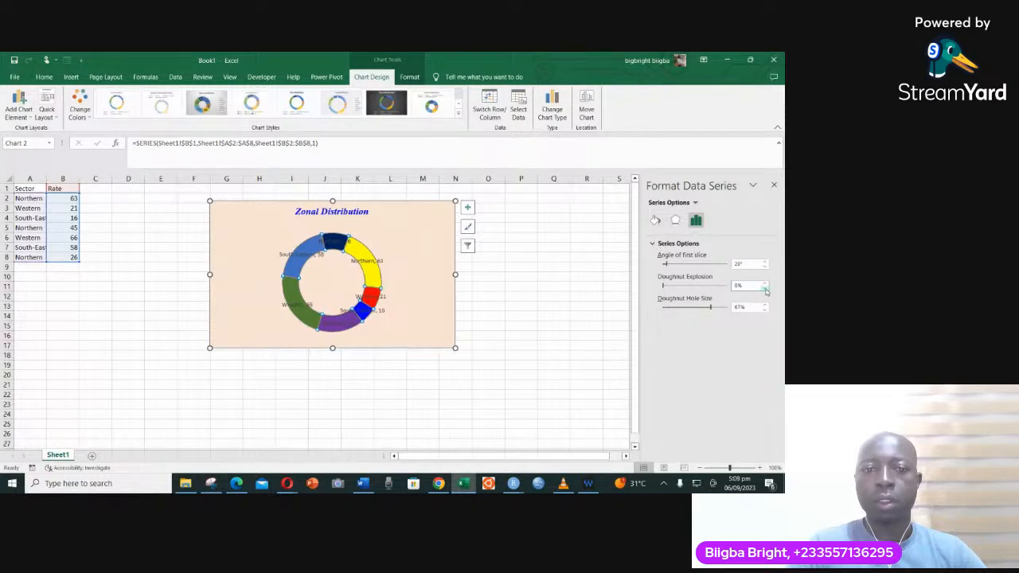
left_click(765, 283)
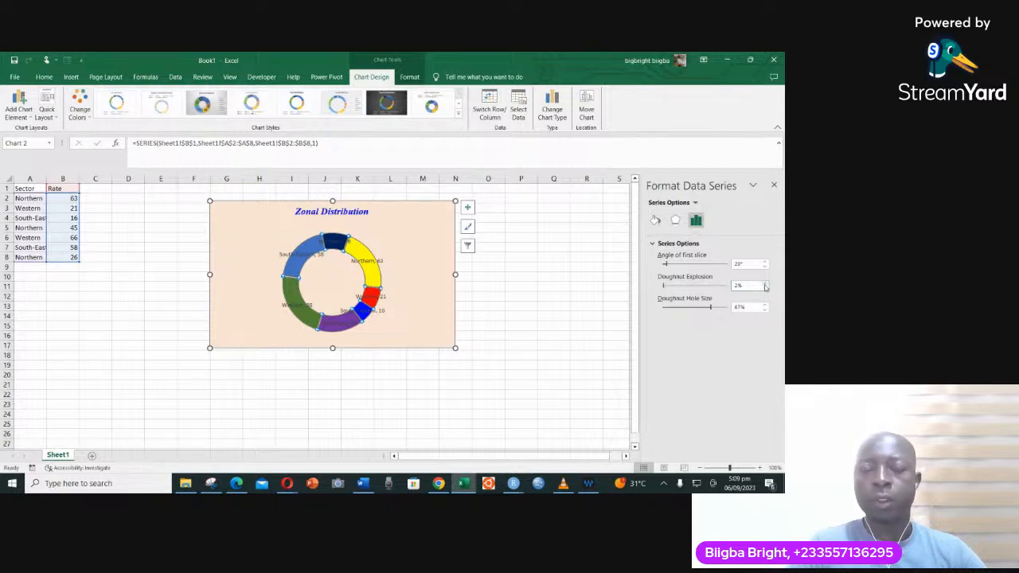
left_click(767, 284)
left_click(767, 283)
left_click(767, 283)
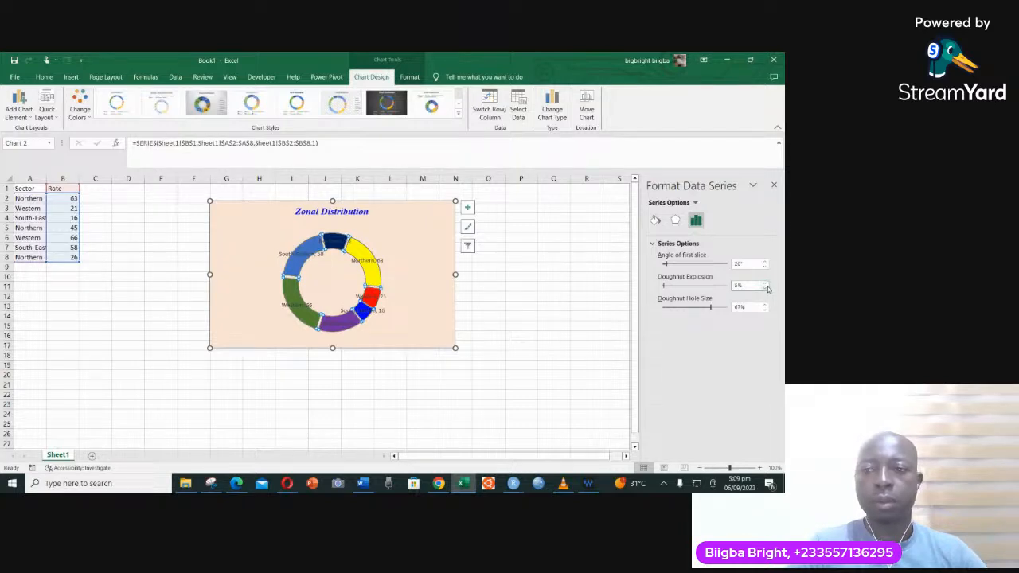
left_click(766, 288)
left_click(765, 288)
left_click(765, 288)
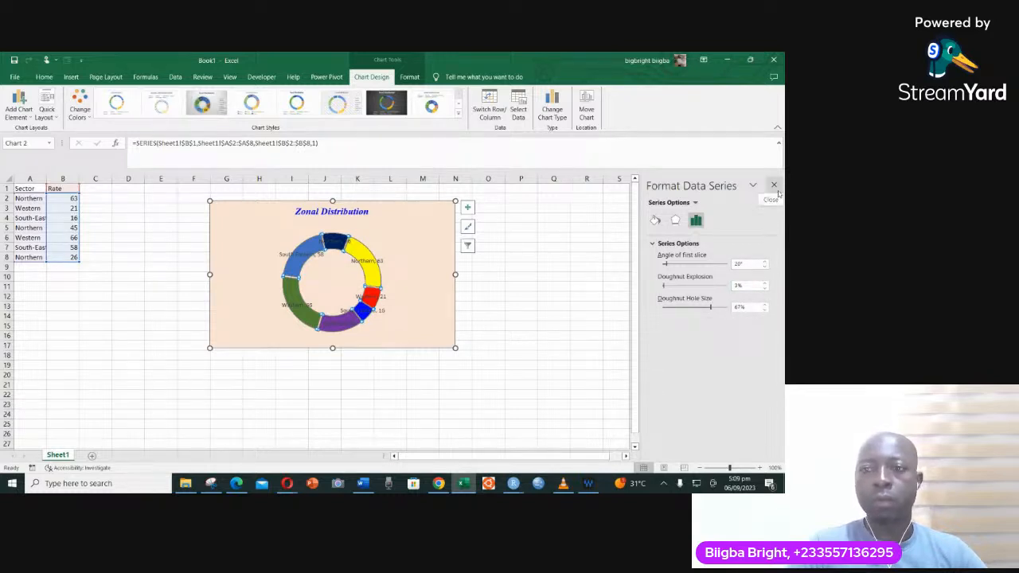
- Set the Doughnut Hole Size to 45% and close the series formatting options
left_click(765, 310)
left_click(765, 310)
left_click(765, 310)
left_click(765, 311)
left_click(766, 310)
left_click(765, 310)
left_click(765, 310)
left_click(765, 310)
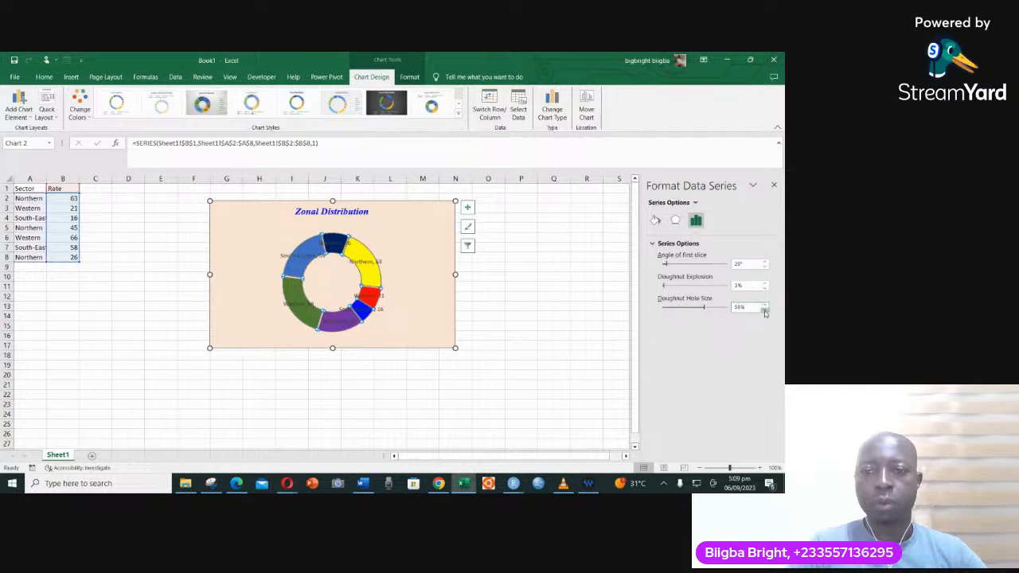
left_click(766, 310)
left_click(766, 310)
left_click(765, 311)
left_click(765, 310)
left_click(765, 311)
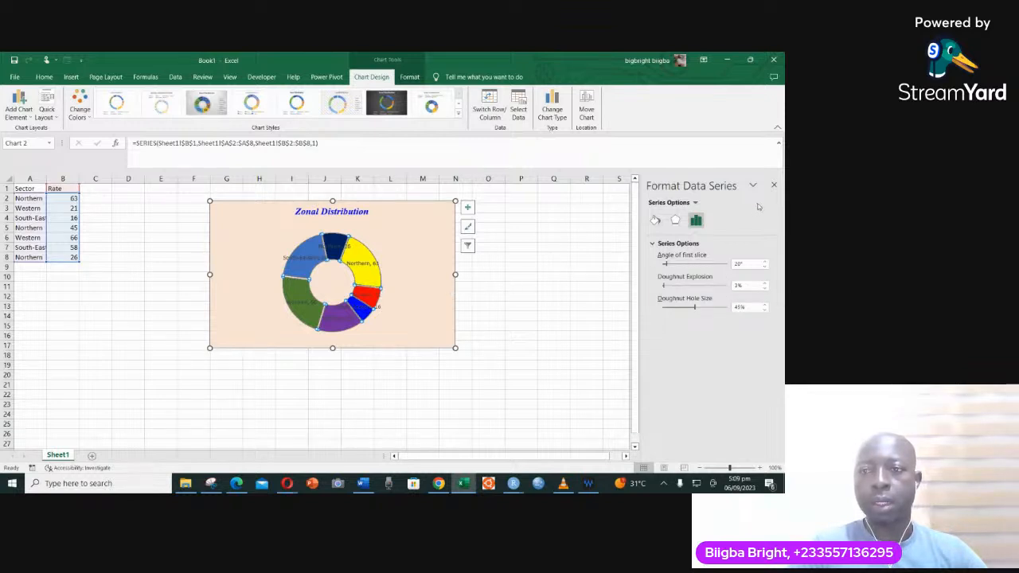
left_click(773, 184)
- Make the doughnut's data labels bold, try a white font colour on them, and deselect the chart
left_click(414, 269)
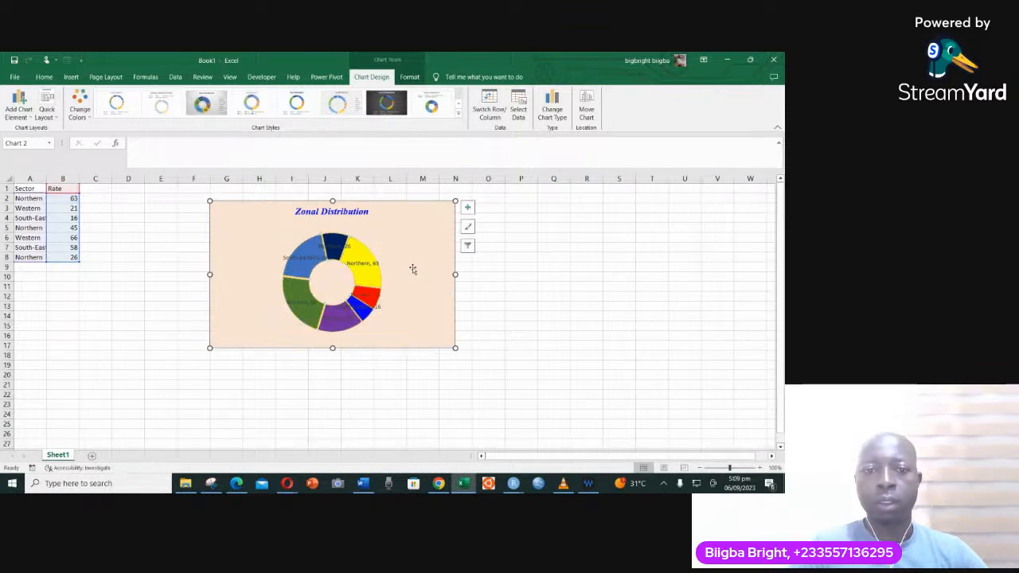
left_click(363, 265)
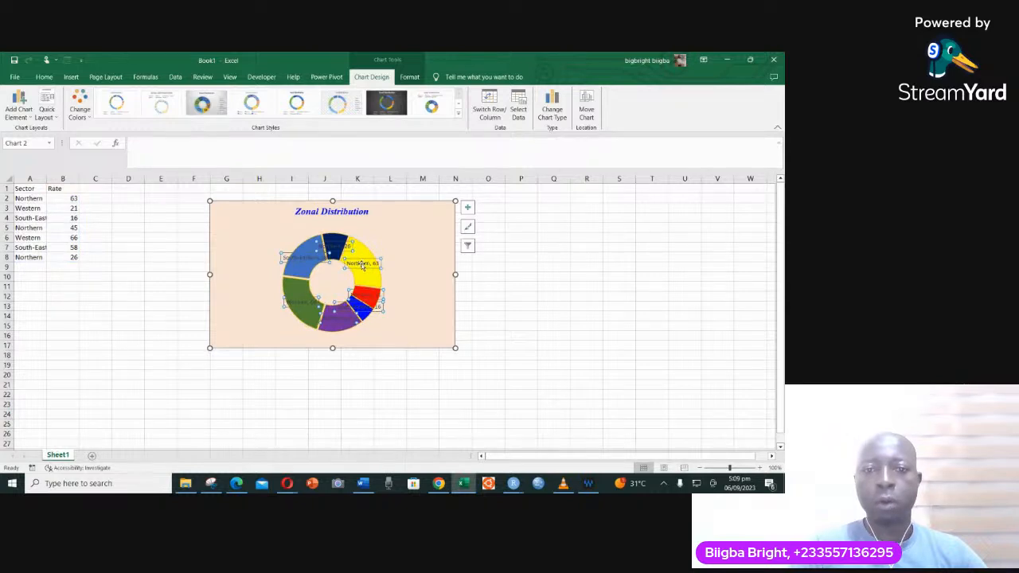
left_click(43, 77)
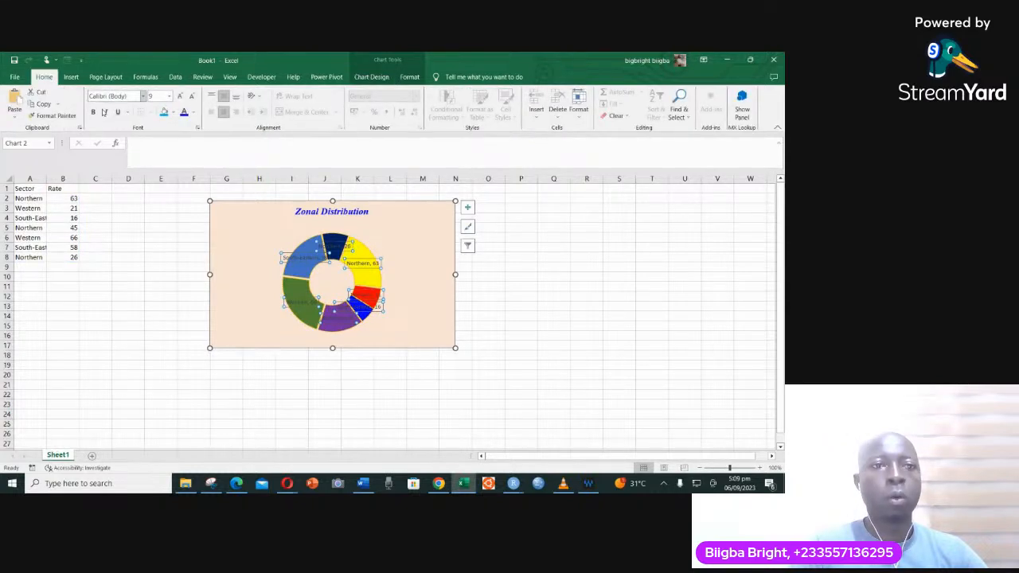
left_click(93, 112)
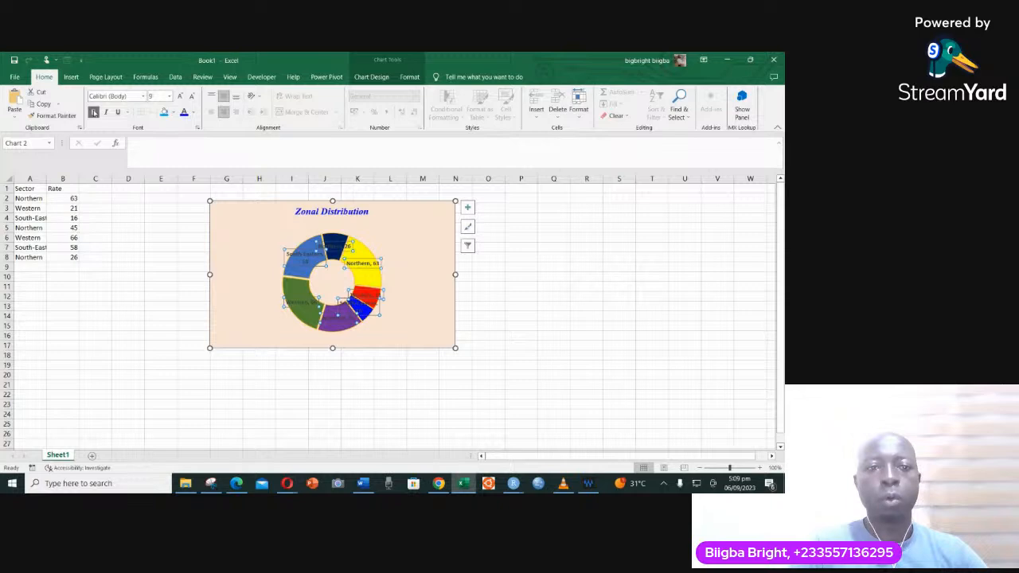
left_click(193, 114)
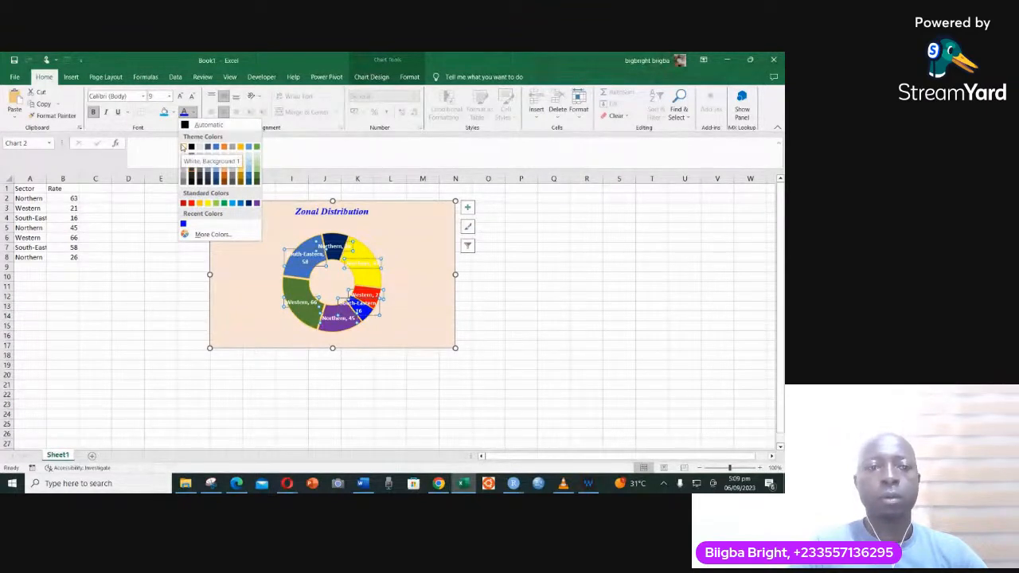
left_click(409, 242)
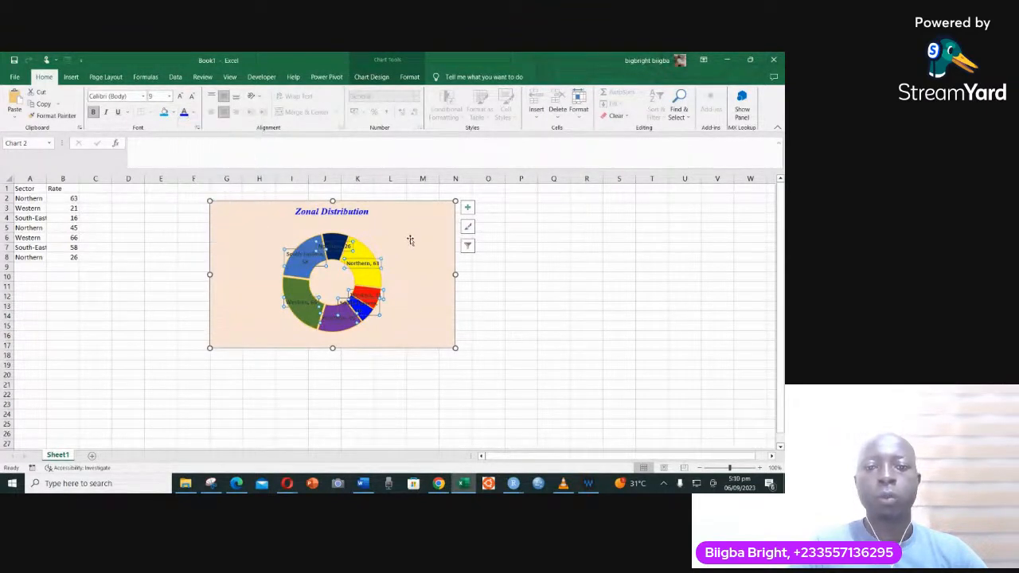
left_click(500, 275)
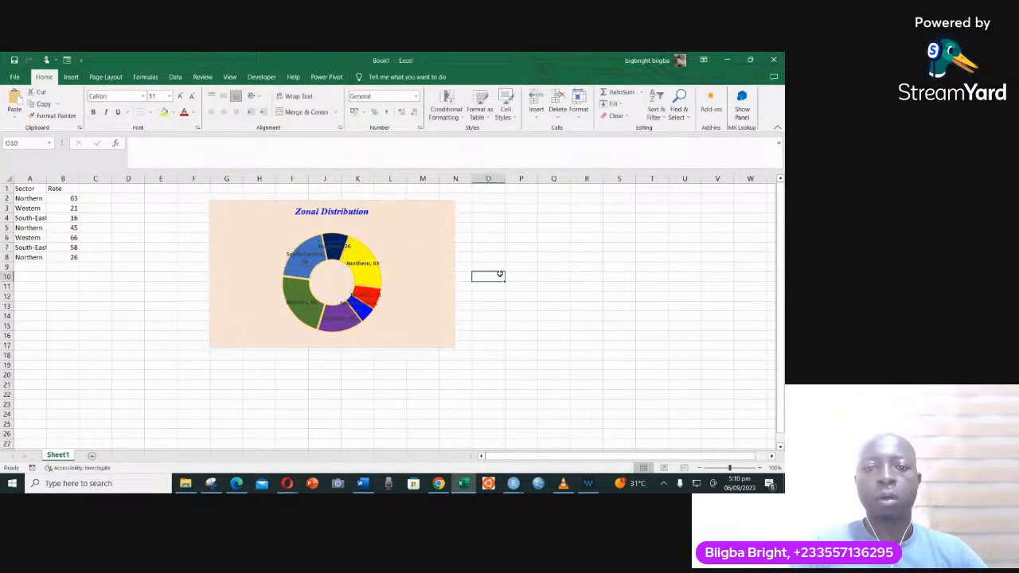
- Apply chart style Style 3 to the Zonal Distribution doughnut chart and remove its data labels
left_click(399, 272)
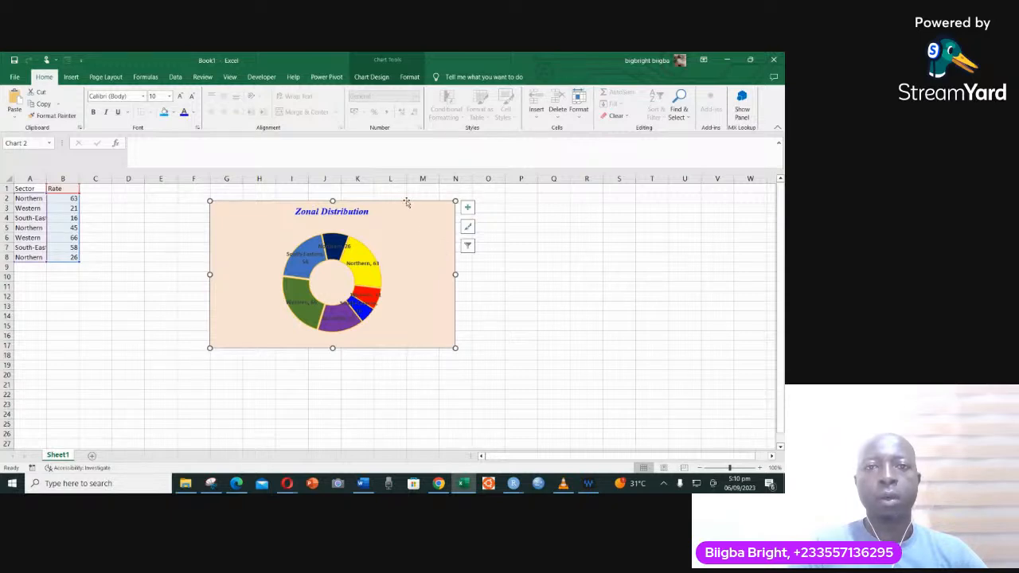
left_click(370, 77)
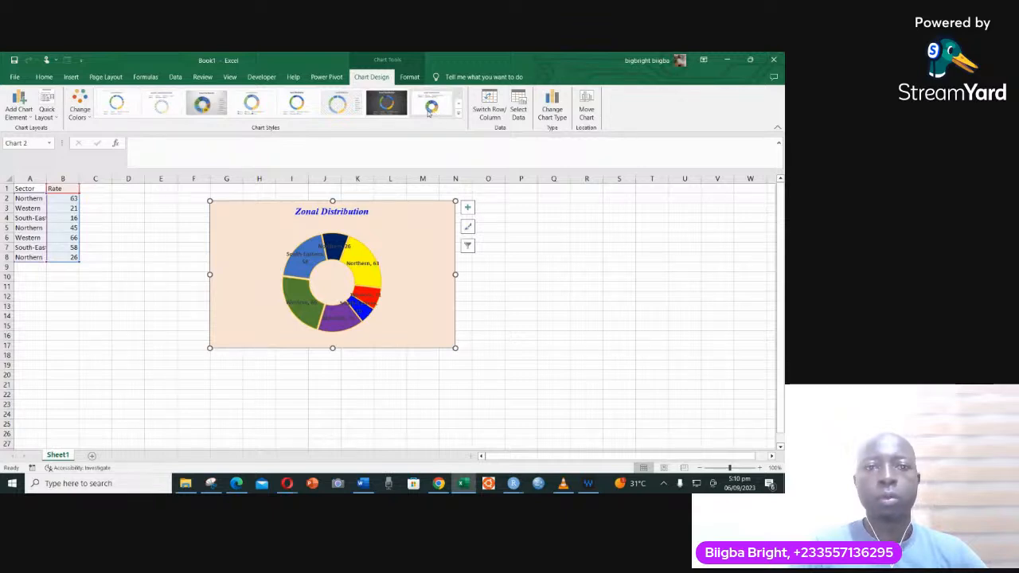
left_click(207, 104)
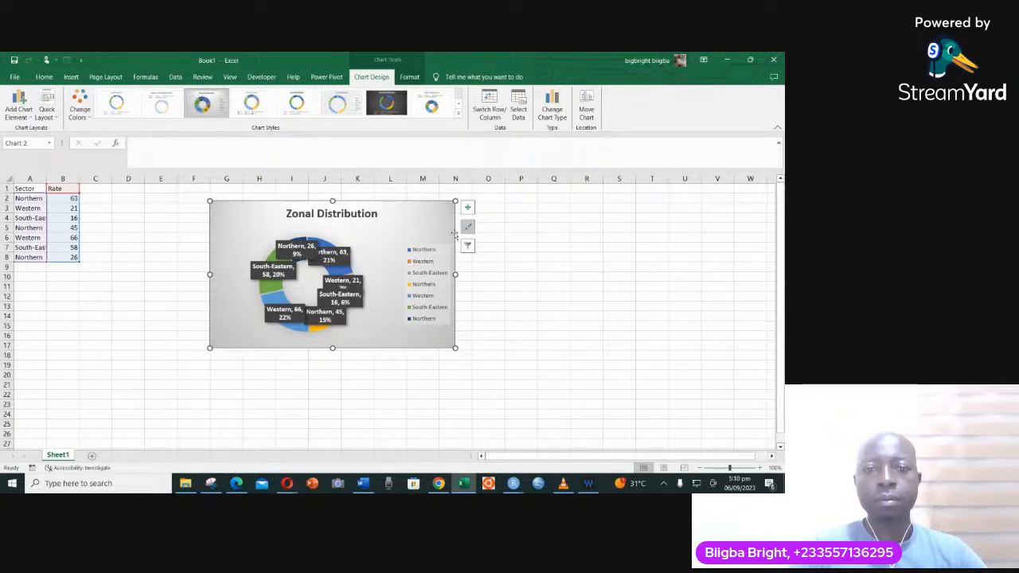
left_click(468, 207)
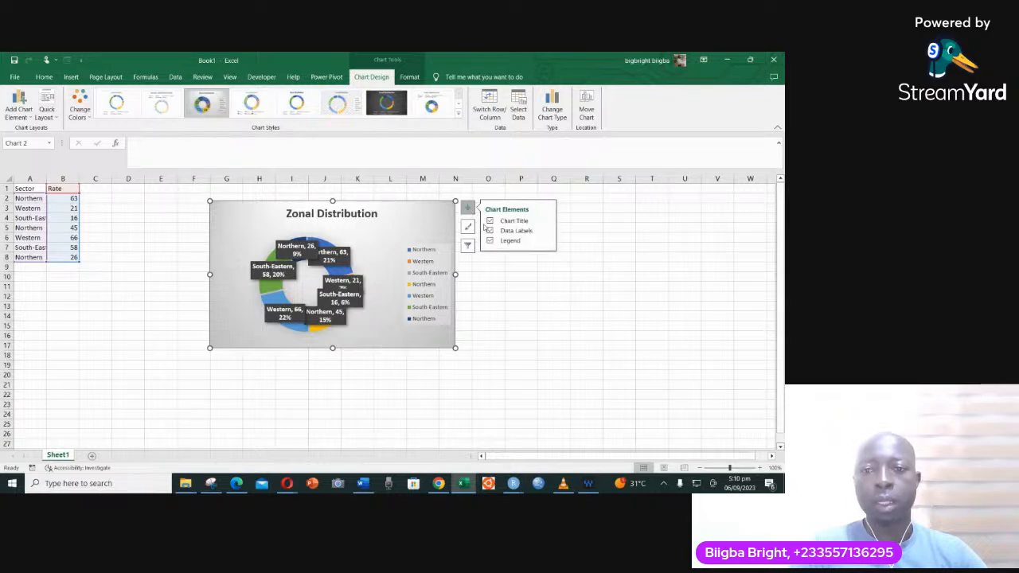
left_click(490, 232)
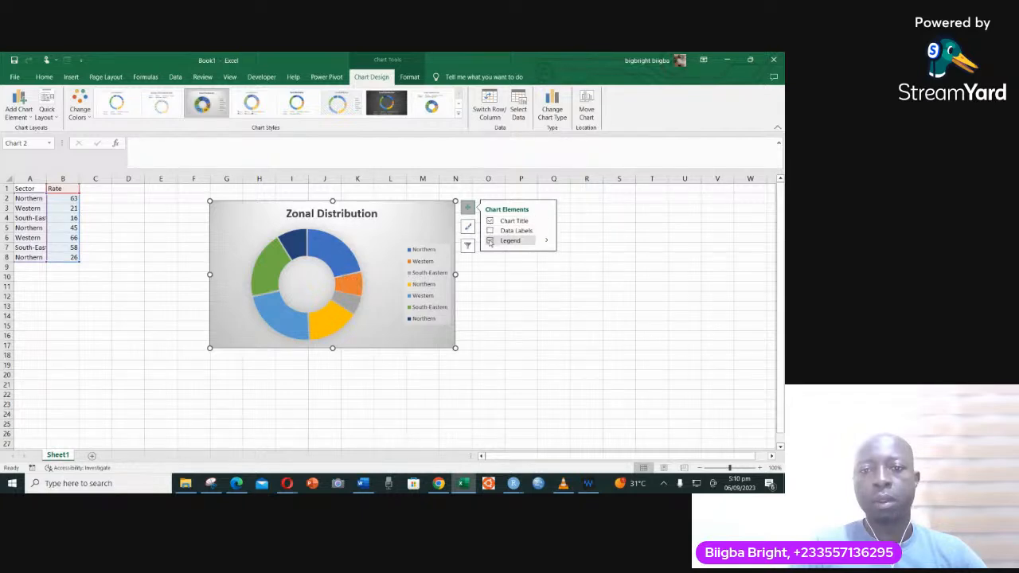
- Turn the doughnut chart's data labels back on and select its legend
left_click(491, 231)
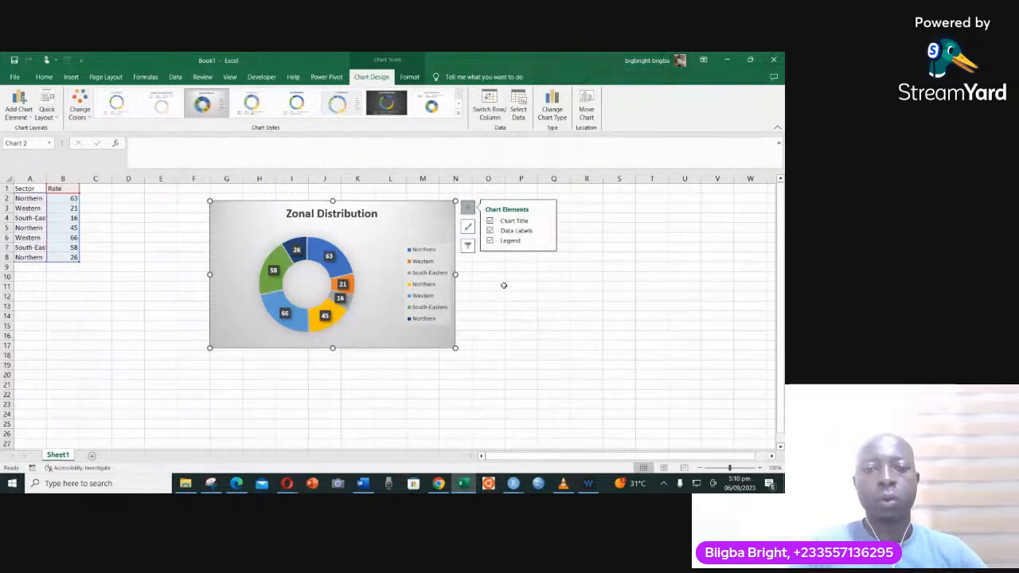
left_click(422, 290)
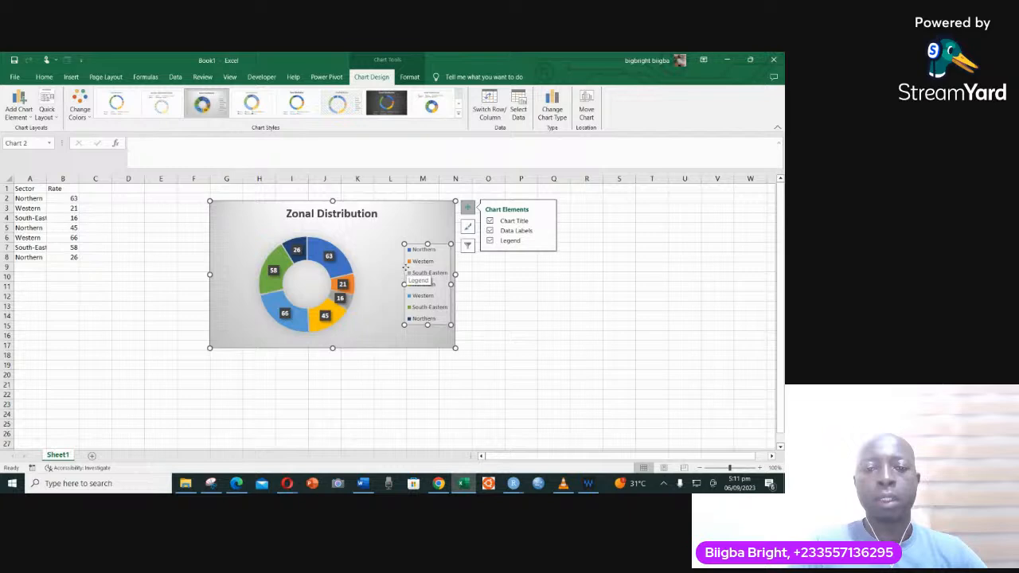
right_click(404, 270)
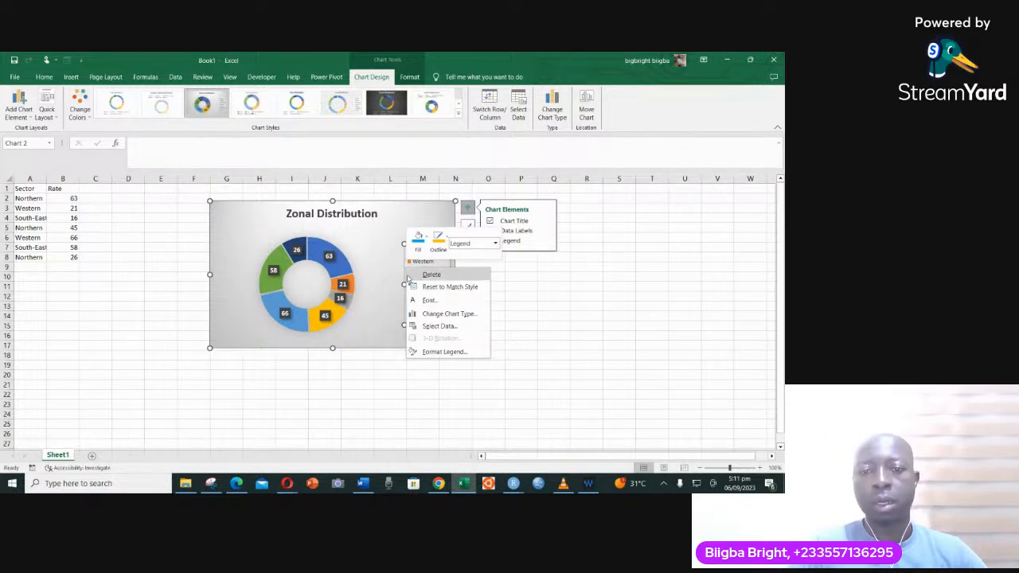
left_click(404, 275)
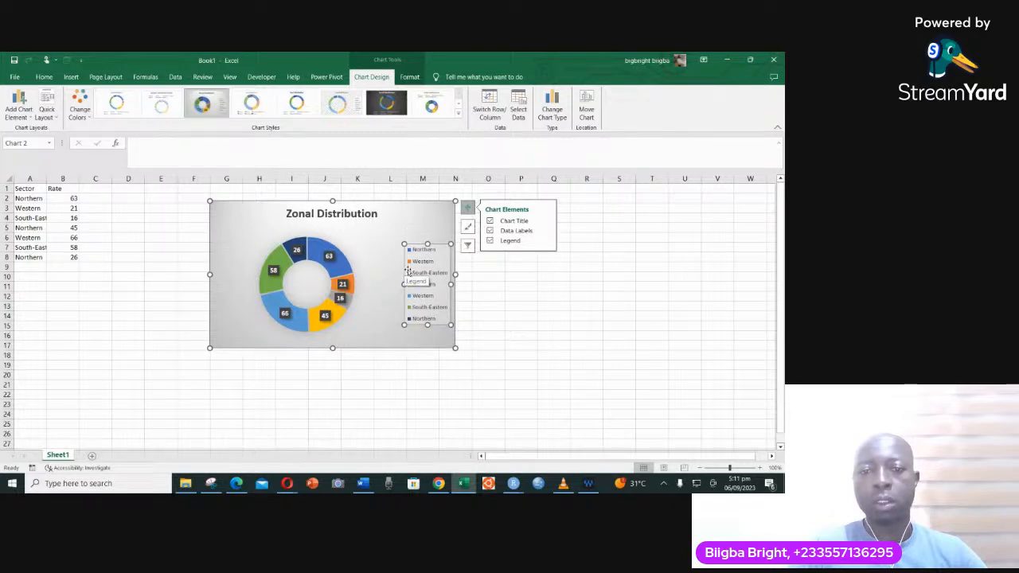
right_click(423, 267)
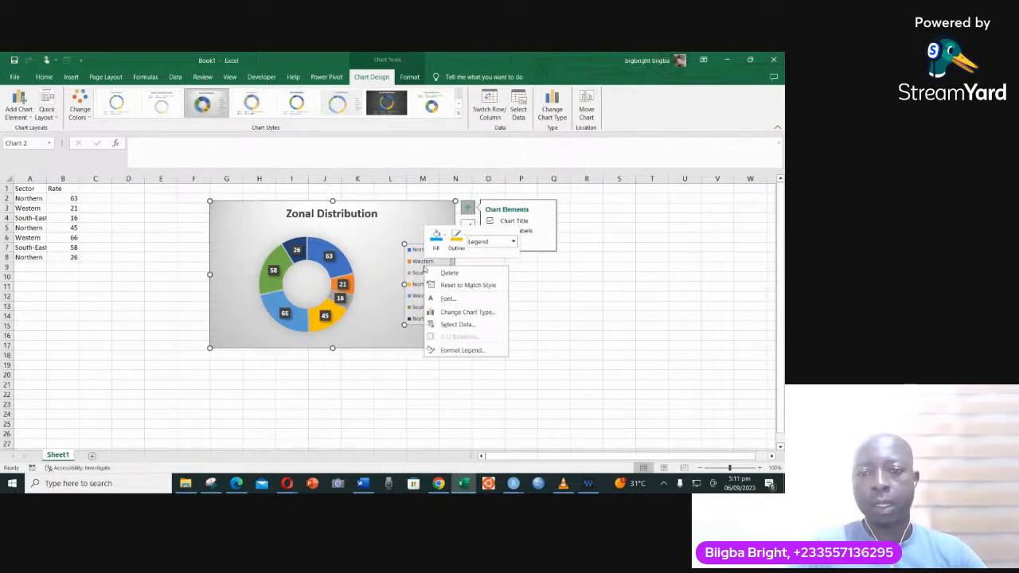
left_click(379, 268)
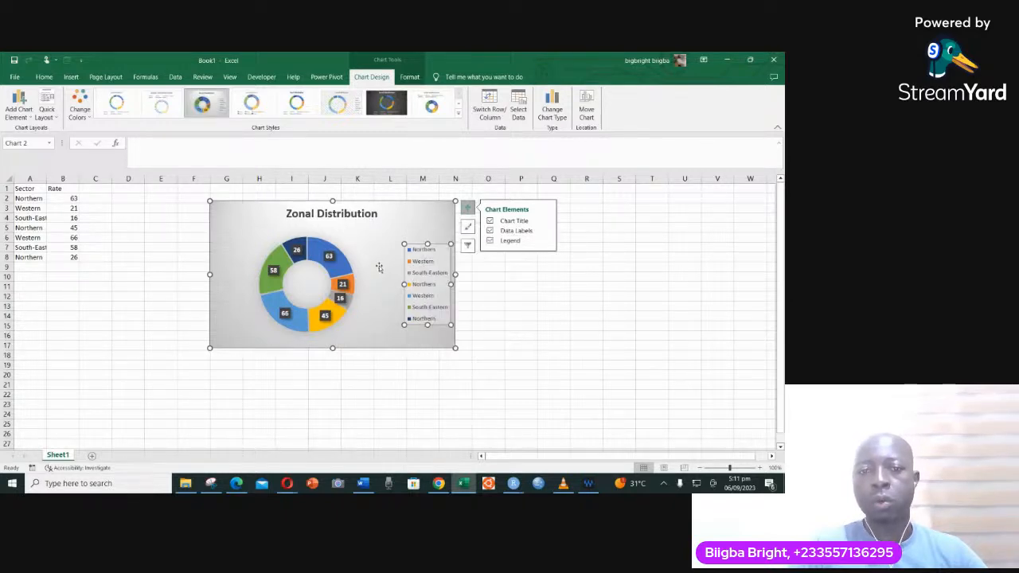
- Try the legend at the Left position, set it to Bottom instead, and deselect the chart
mouse_move(513, 241)
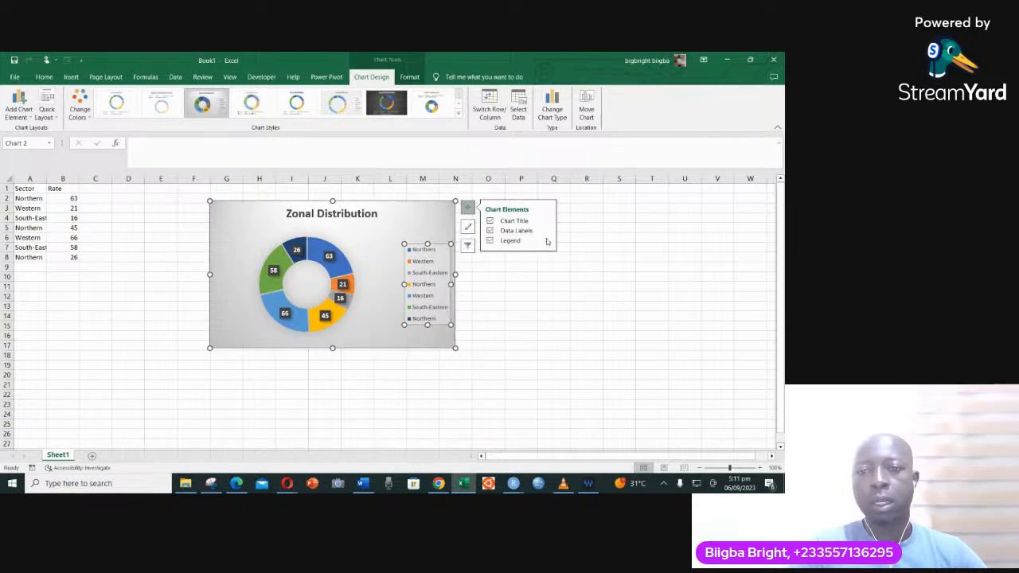
left_click(547, 241)
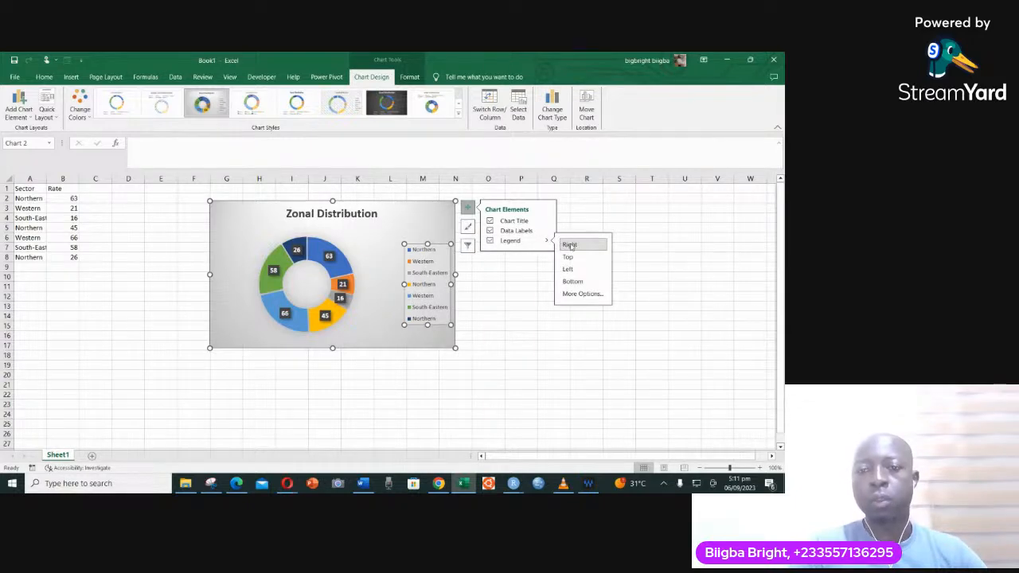
left_click(568, 270)
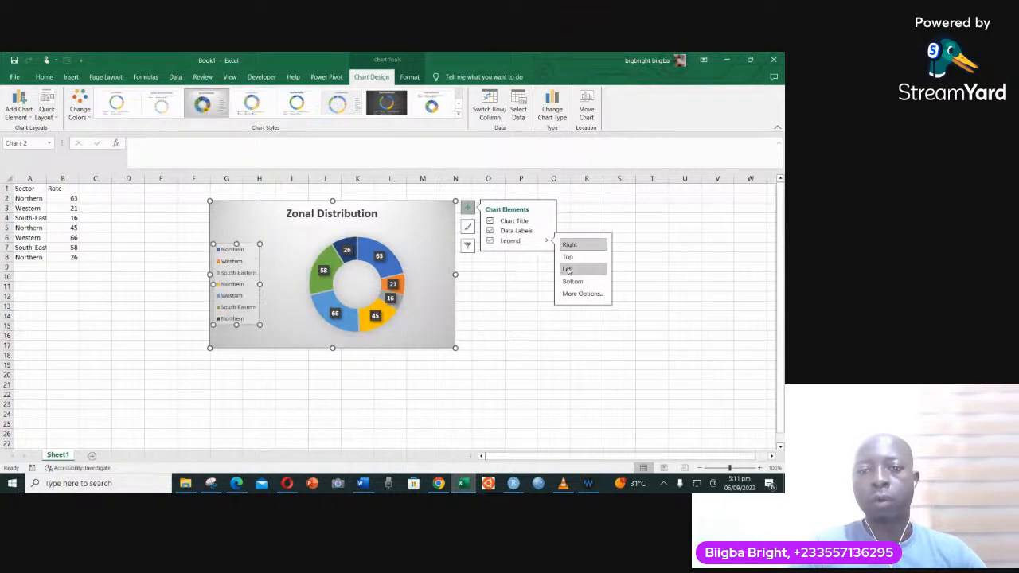
left_click(568, 257)
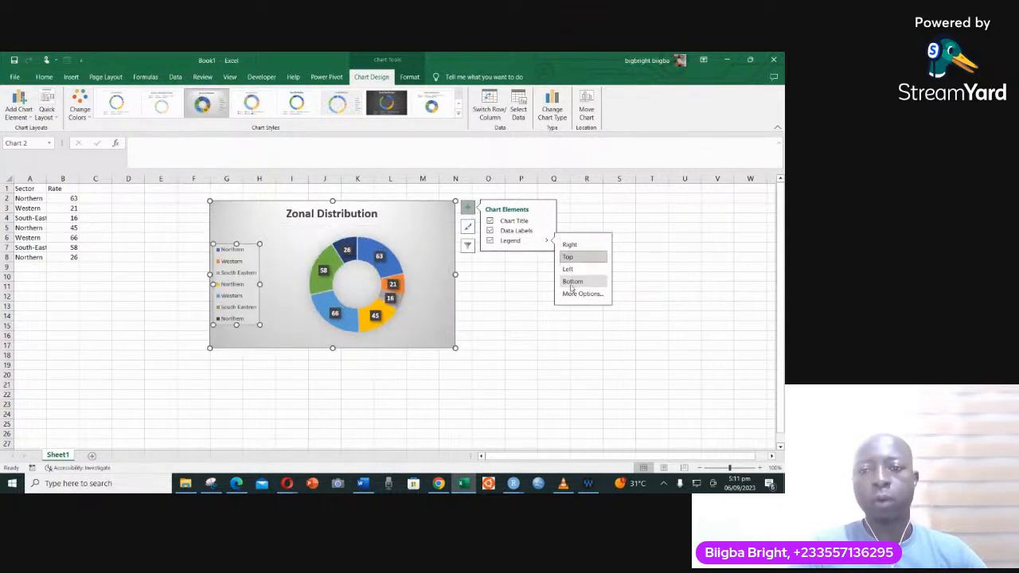
left_click(572, 282)
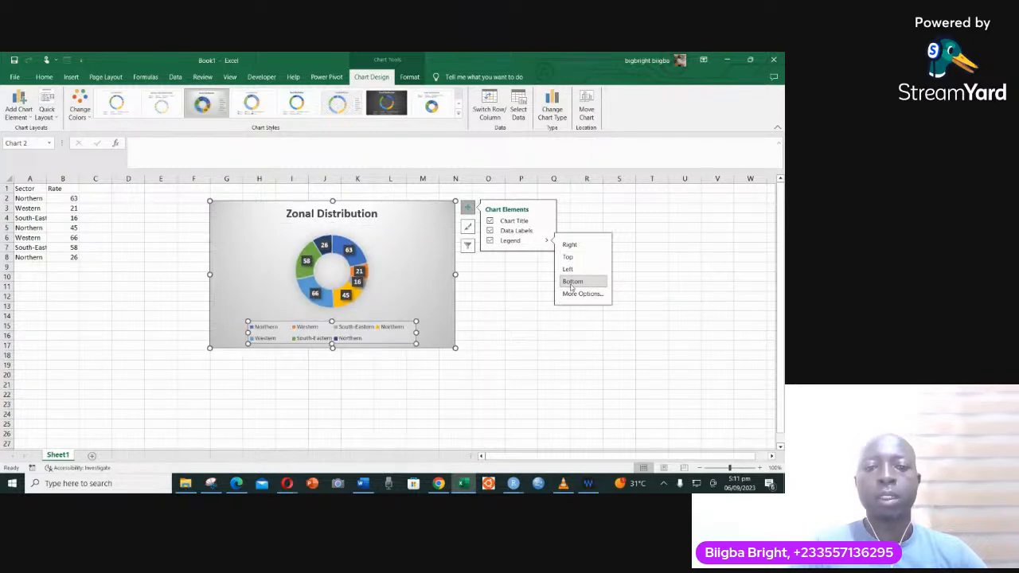
left_click(510, 289)
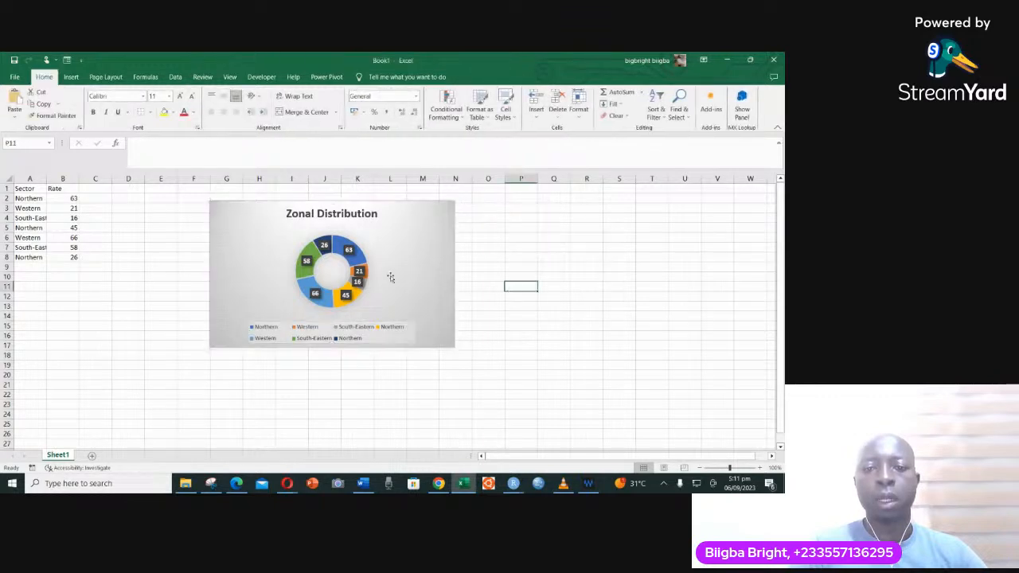
left_click(347, 252)
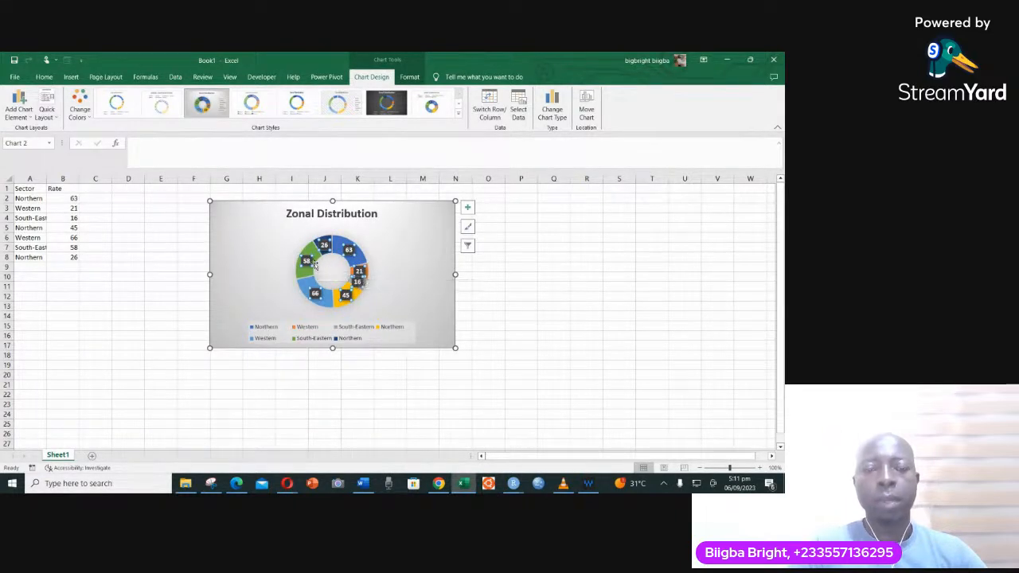
left_click(43, 77)
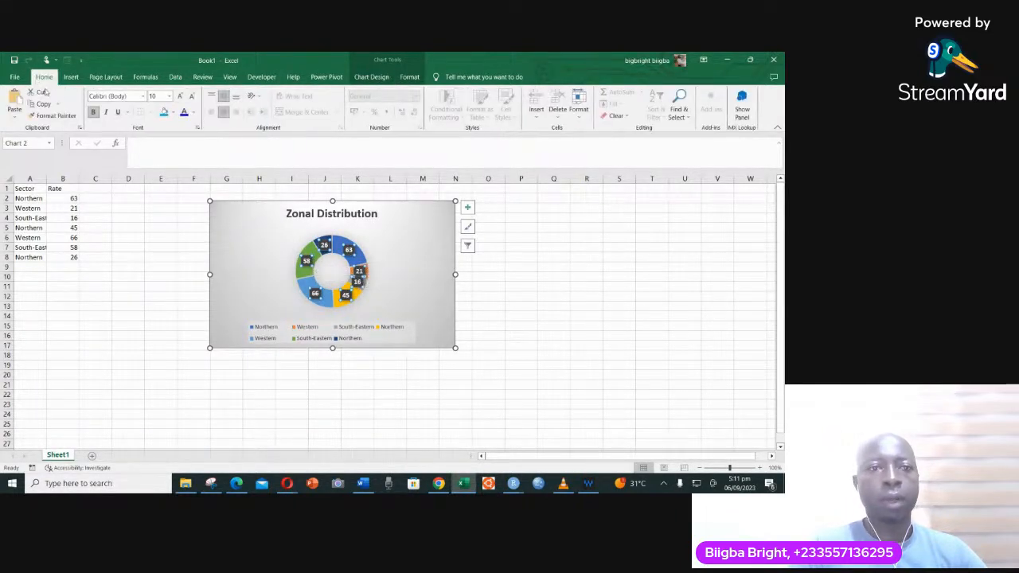
left_click(324, 245)
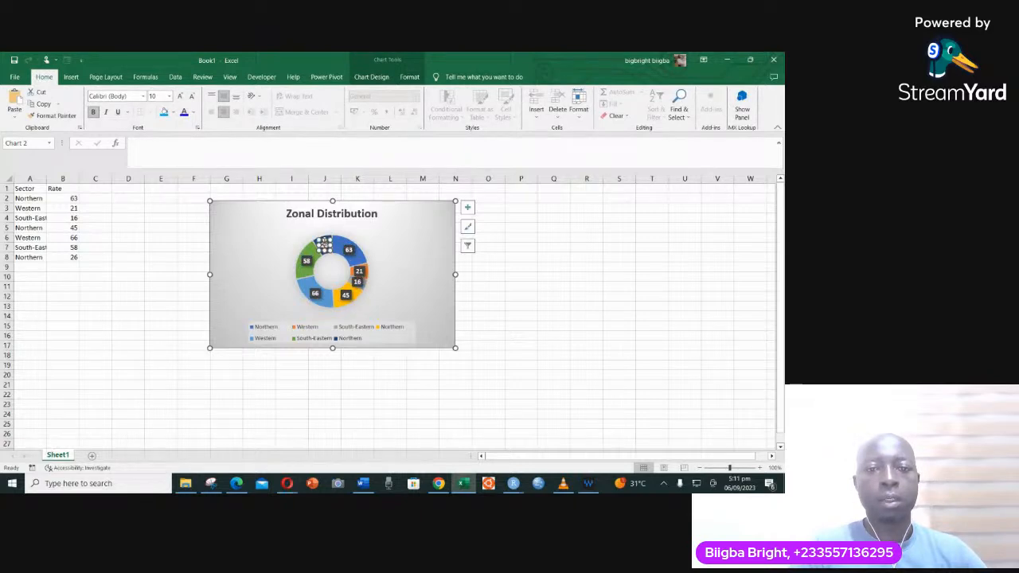
right_click(324, 243)
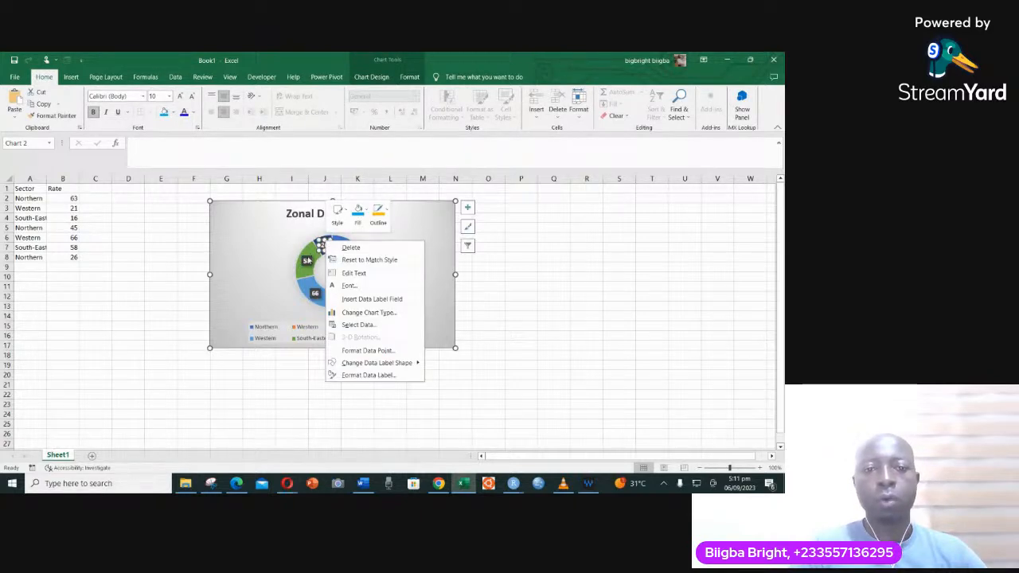
left_click(307, 260)
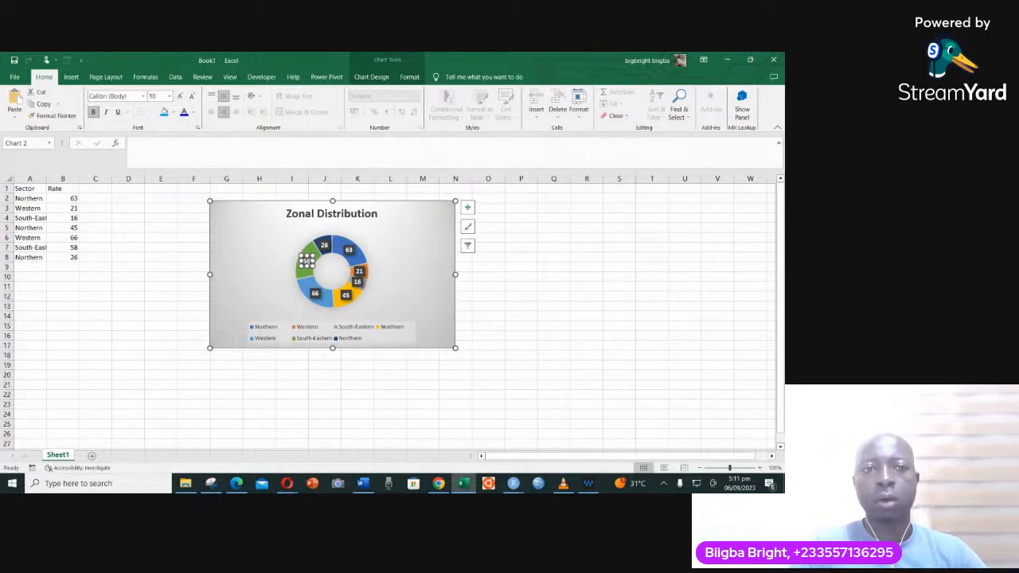
left_click(371, 76)
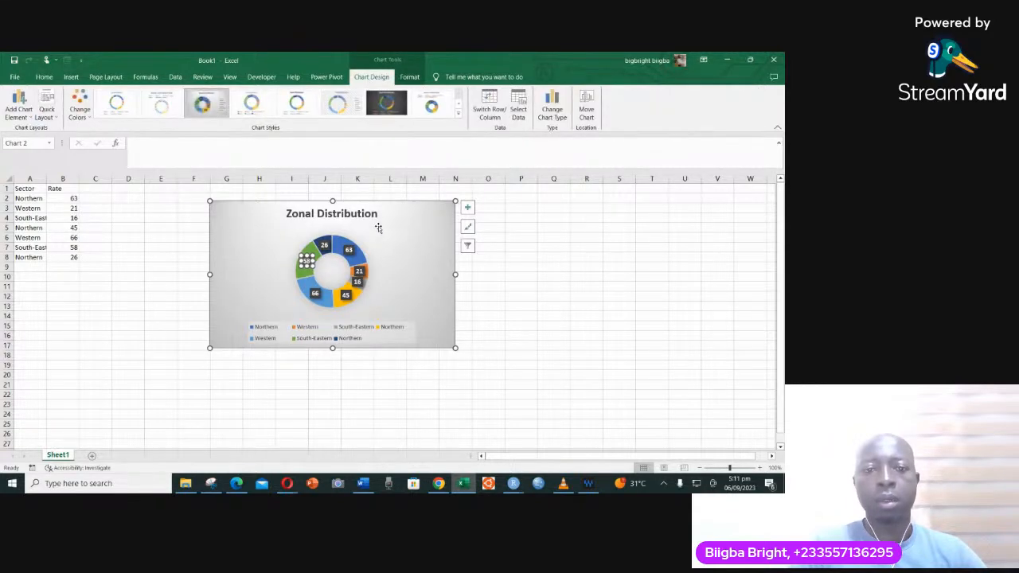
right_click(378, 251)
- Set all the doughnut's data labels to No Fill
left_click(307, 261)
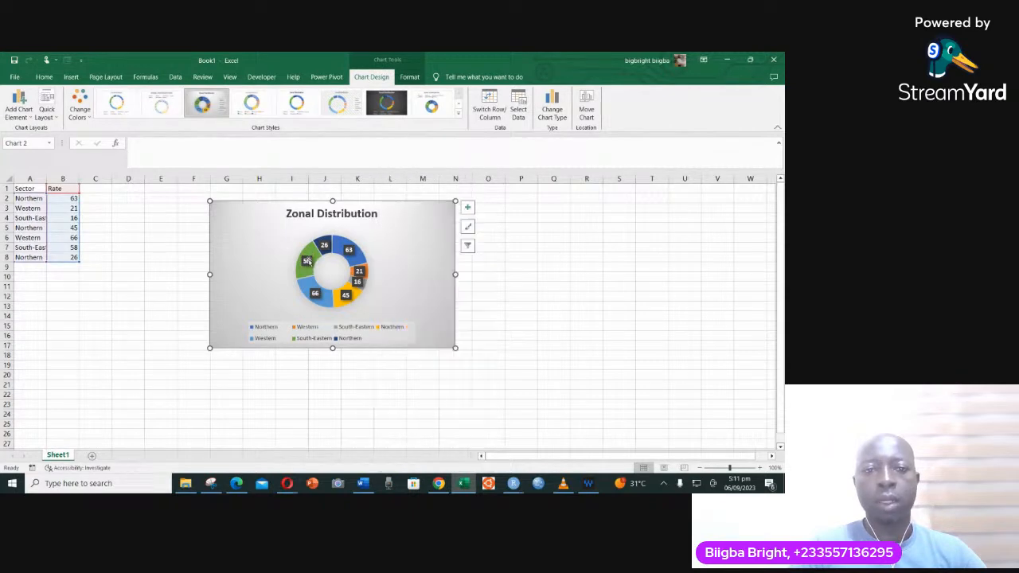
right_click(307, 261)
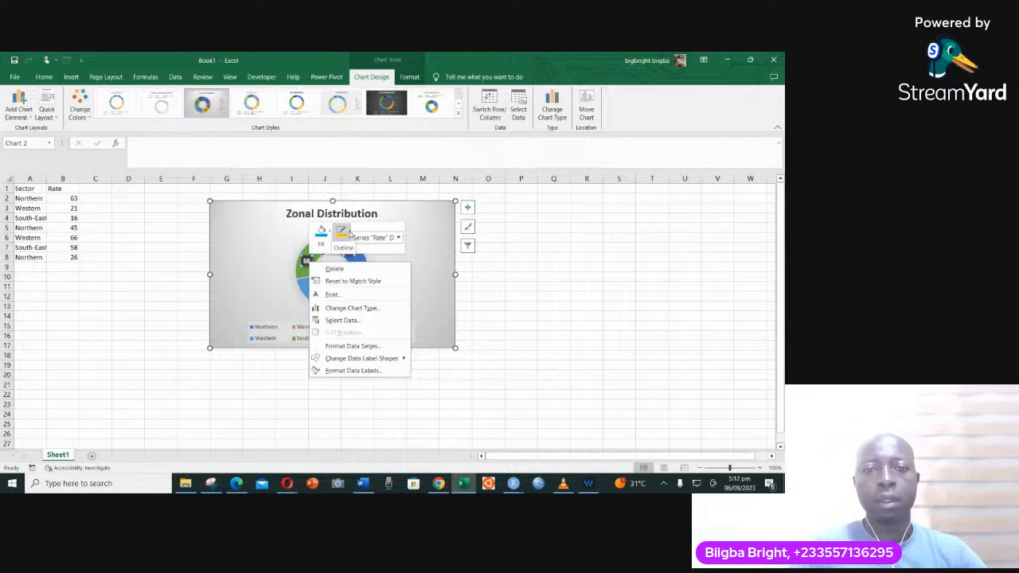
left_click(321, 233)
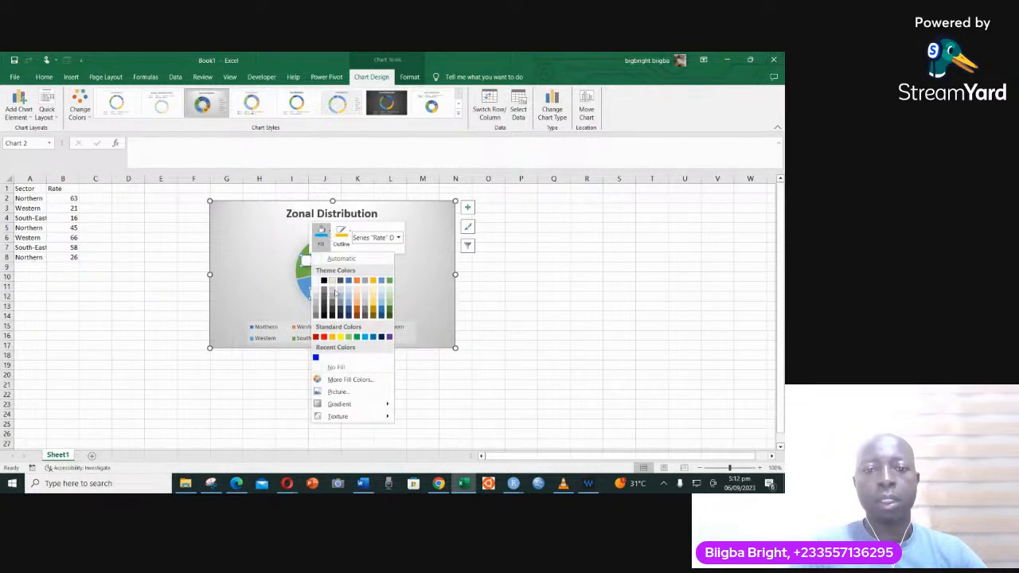
left_click(336, 368)
left_click(391, 282)
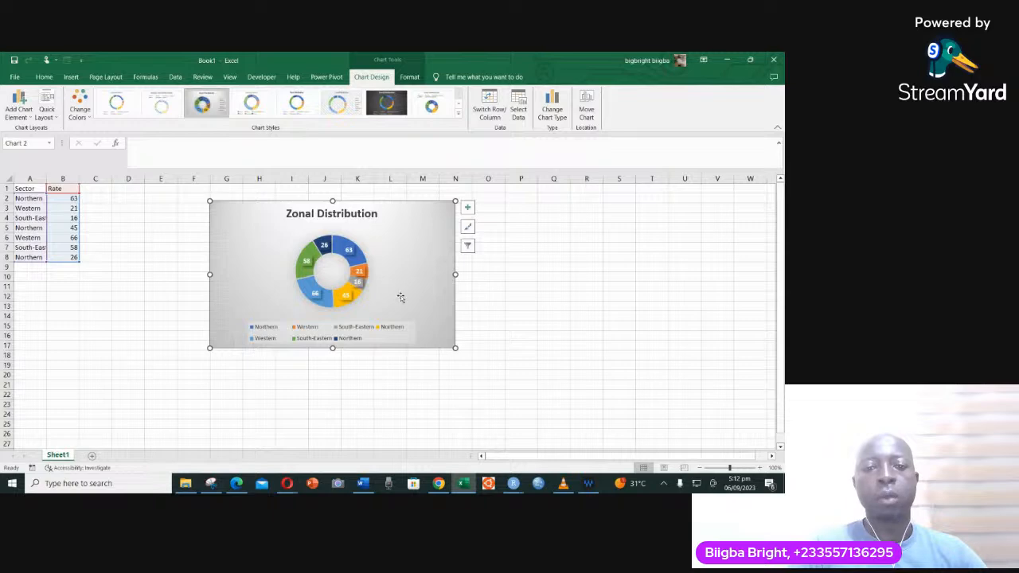
- Enlarge the doughnut's plot area so it fills the space between the chart title and the legend
left_click(359, 252)
left_click(367, 248)
left_click_drag(369, 234, 384, 220)
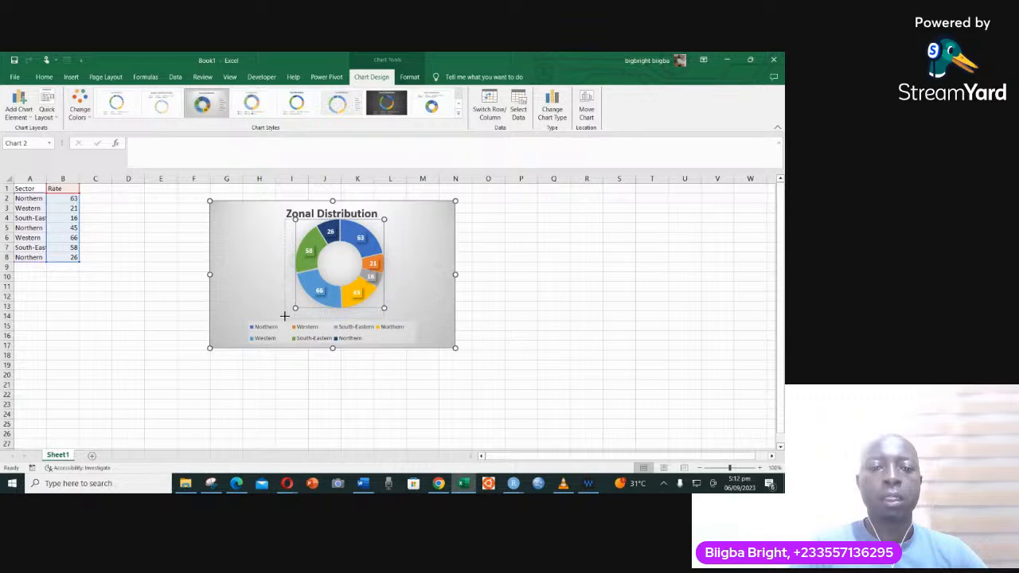
left_click_drag(294, 308, 283, 318)
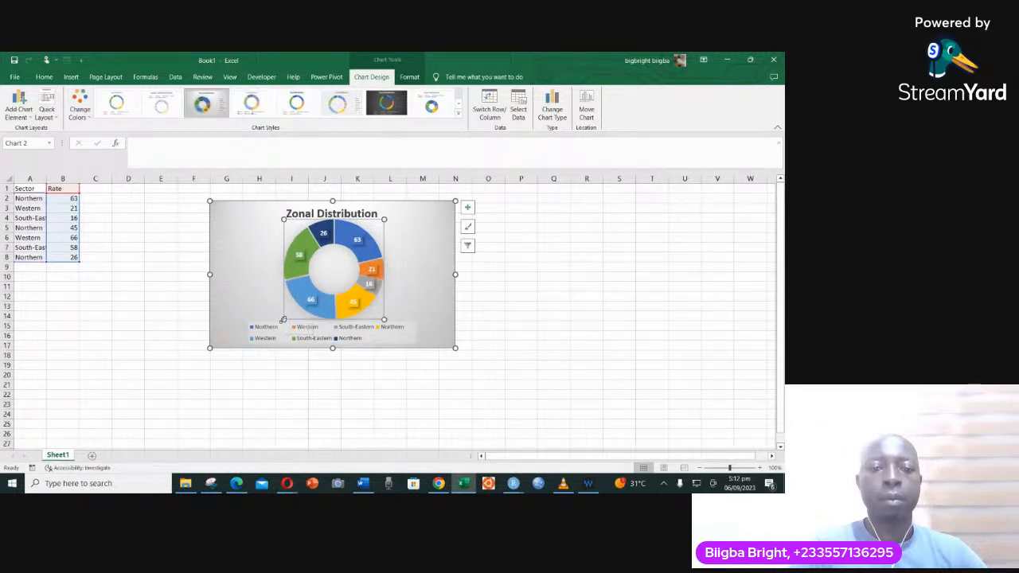
- Widen the legend on both sides to span the full chart width, and deselect the chart
left_click(341, 338)
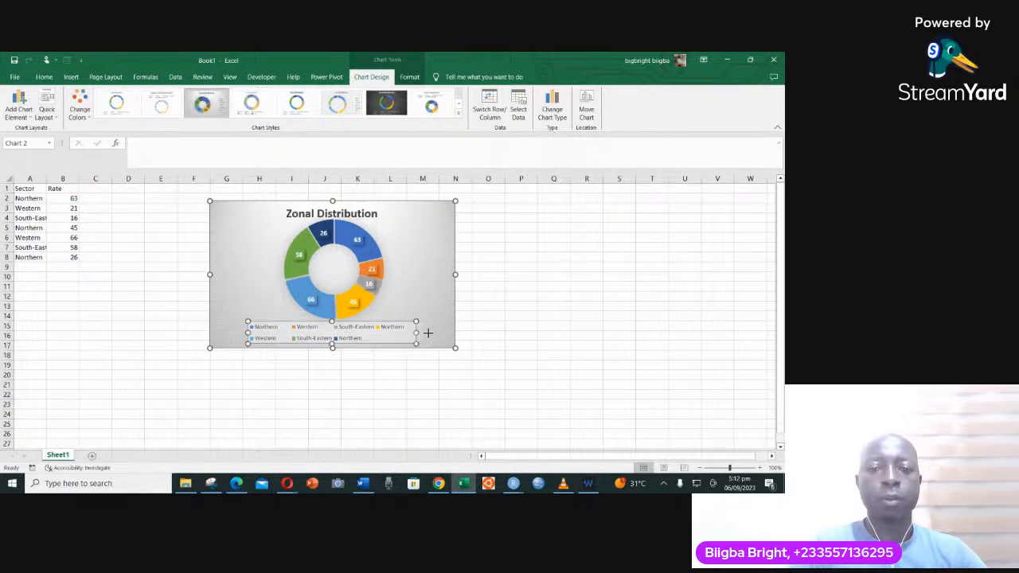
left_click_drag(445, 332, 454, 333)
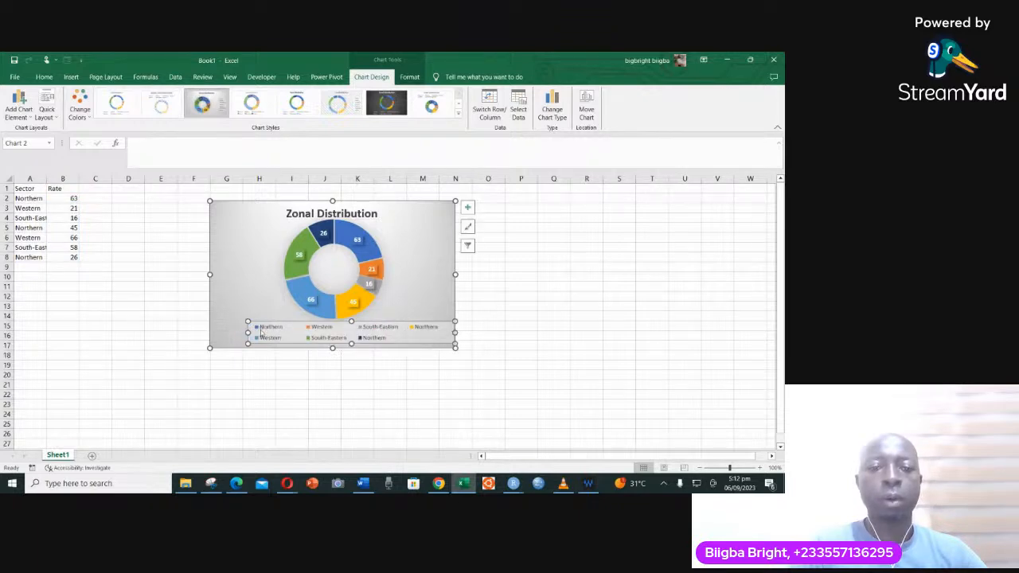
left_click_drag(248, 331, 210, 325)
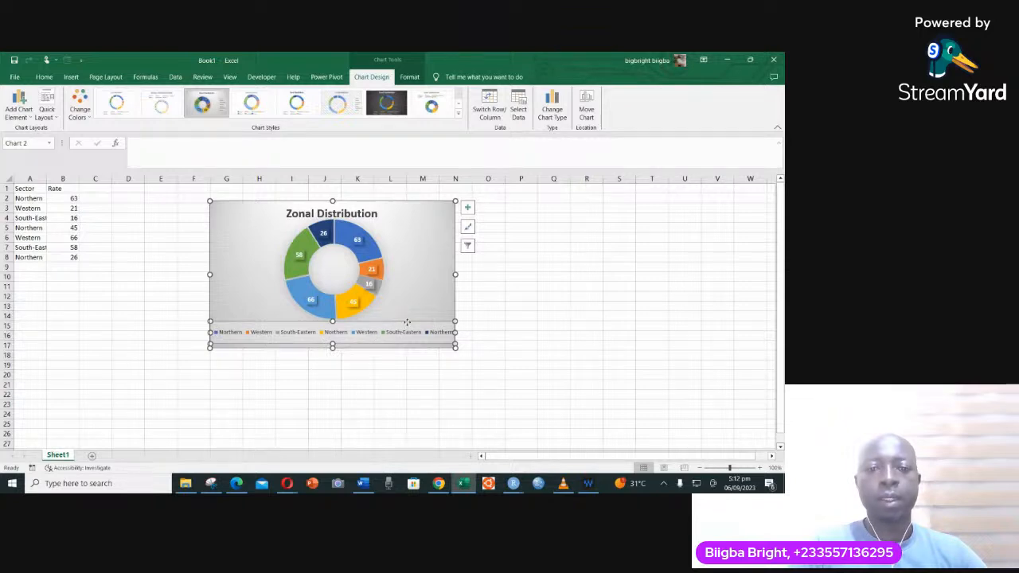
left_click(483, 308)
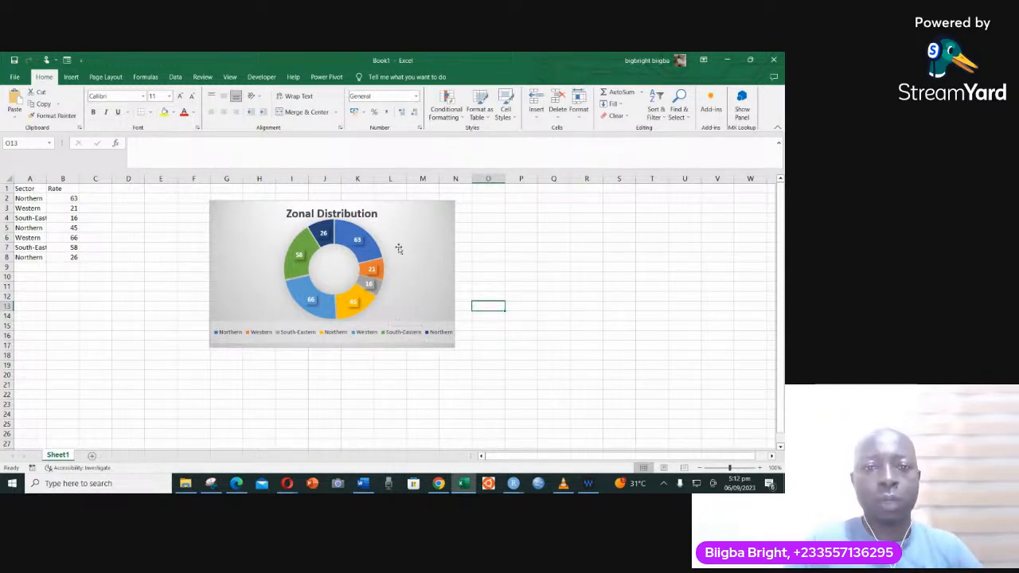
- Fill the chart area with a light orange theme colour
left_click(452, 244)
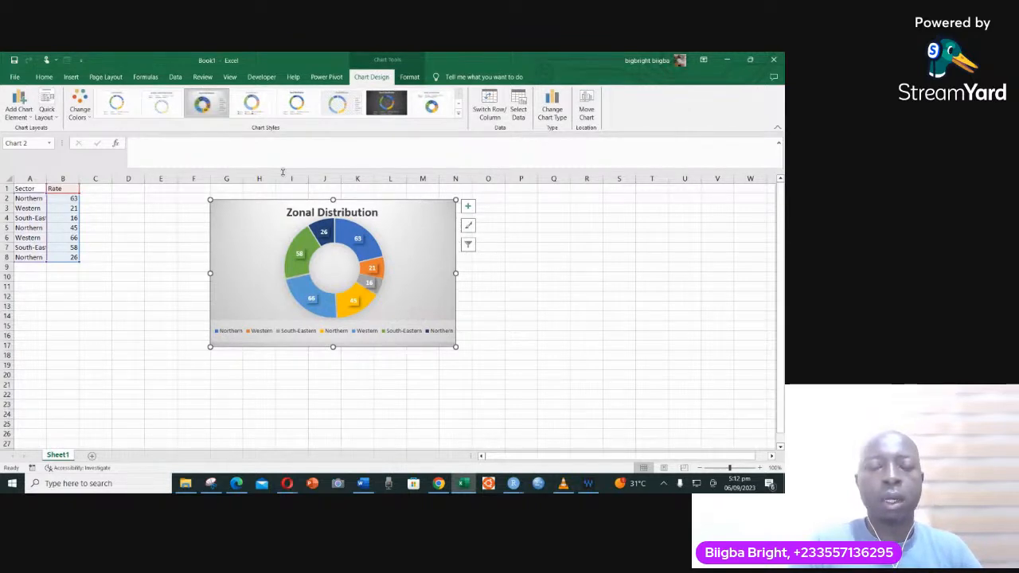
left_click(407, 77)
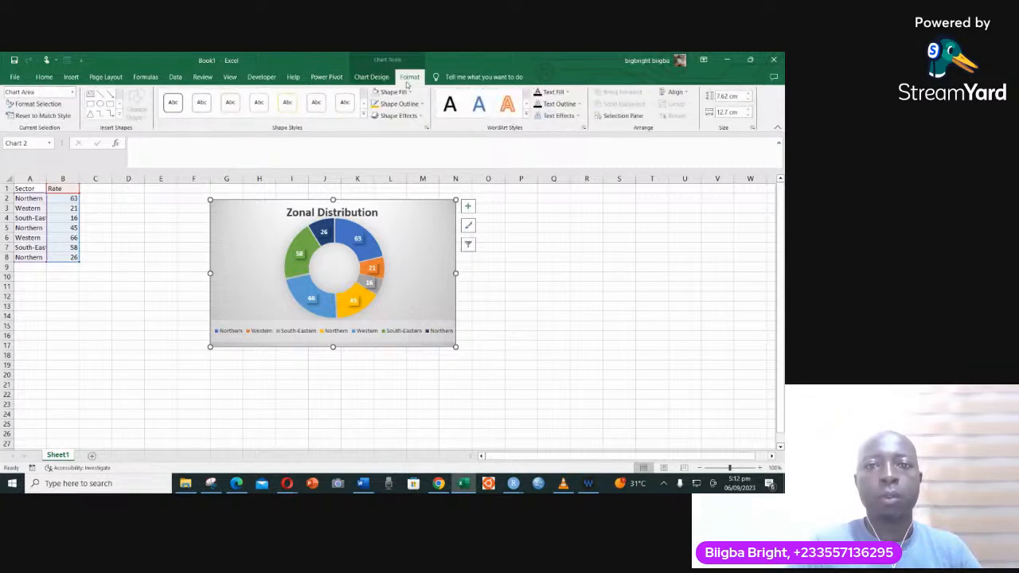
left_click(411, 92)
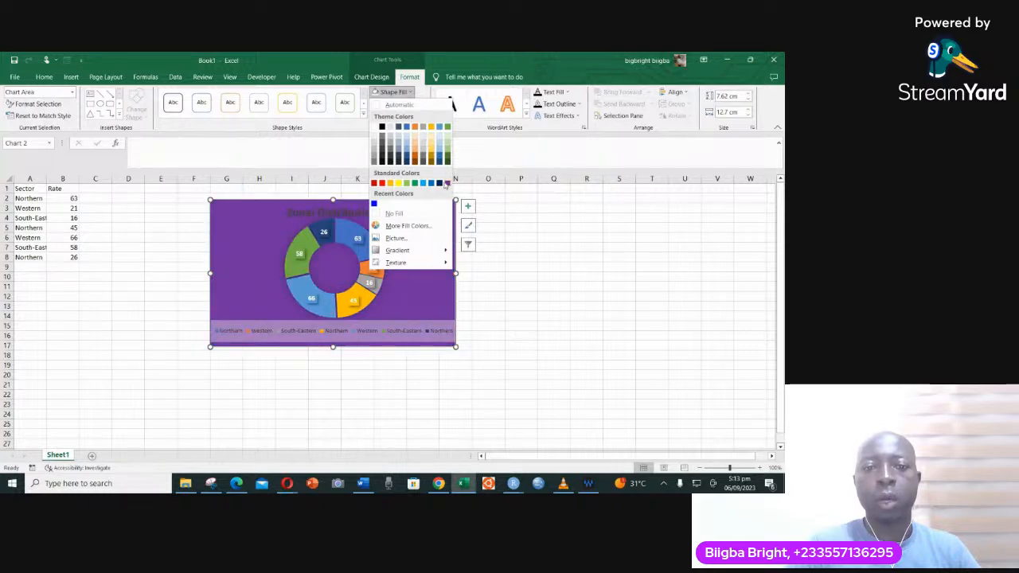
left_click(413, 153)
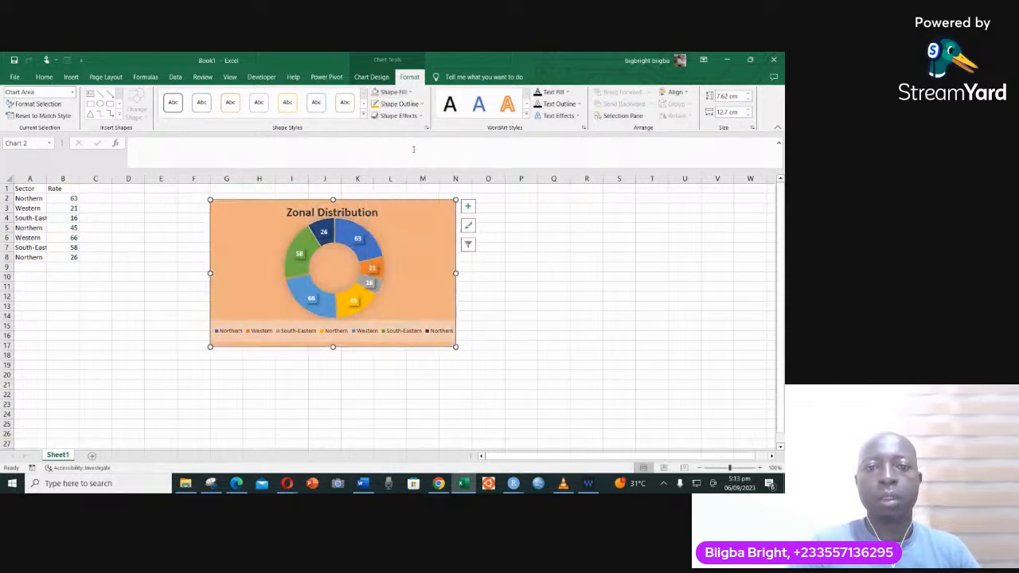
- Change the Zonal Distribution title's font colour to blue and reselect the title
left_click(363, 213)
left_click_drag(289, 212, 379, 212)
left_click(451, 196)
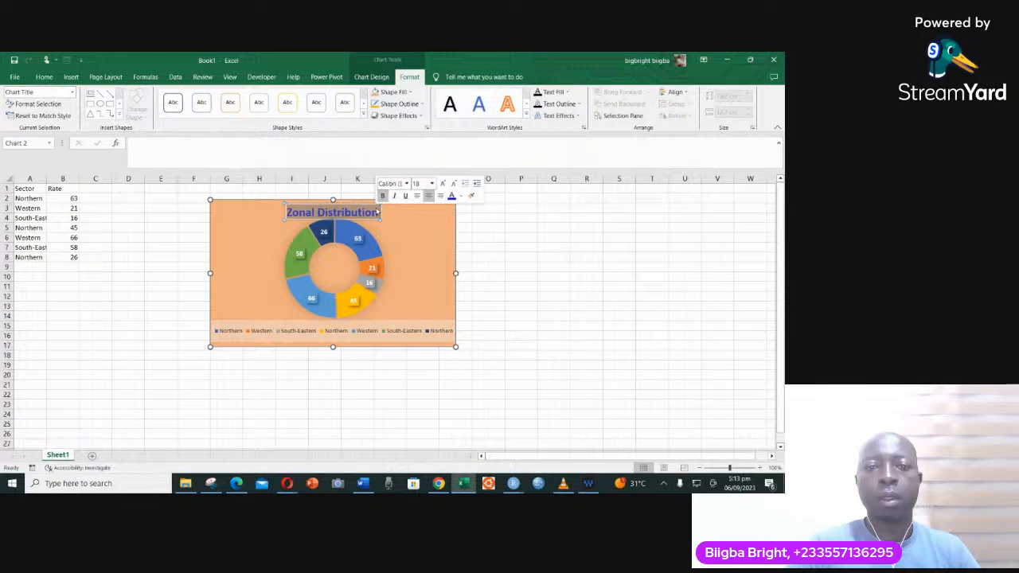
left_click(381, 226)
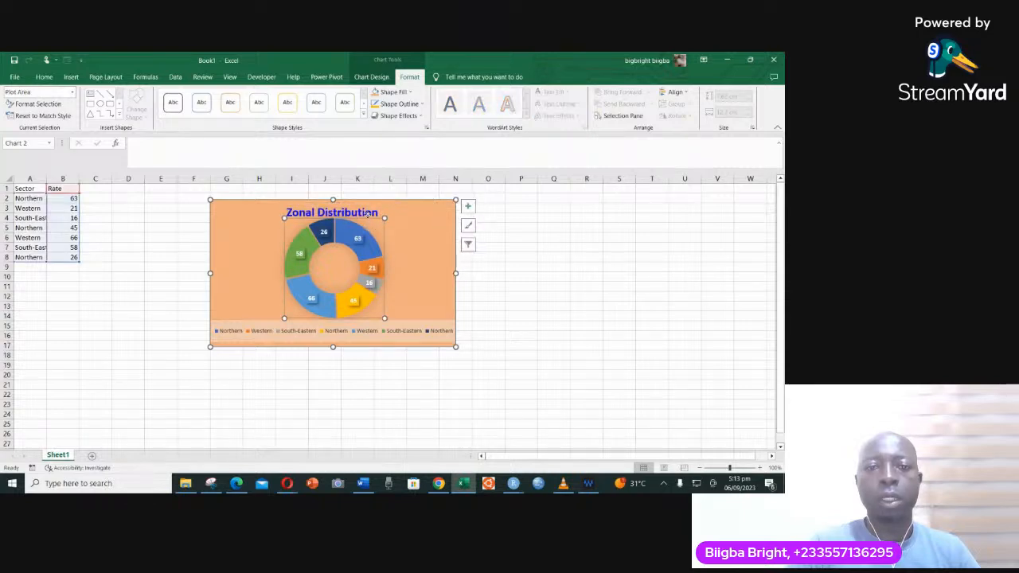
left_click(369, 215)
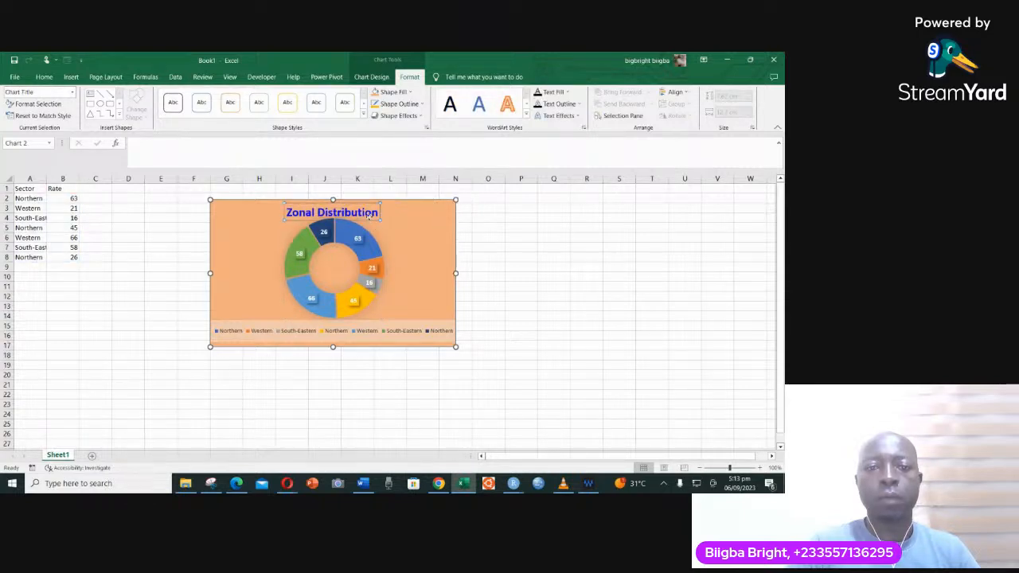
- Move the Zonal Distribution title slightly upward within the chart and select the chart area
left_click_drag(368, 213, 366, 209)
left_click(433, 260)
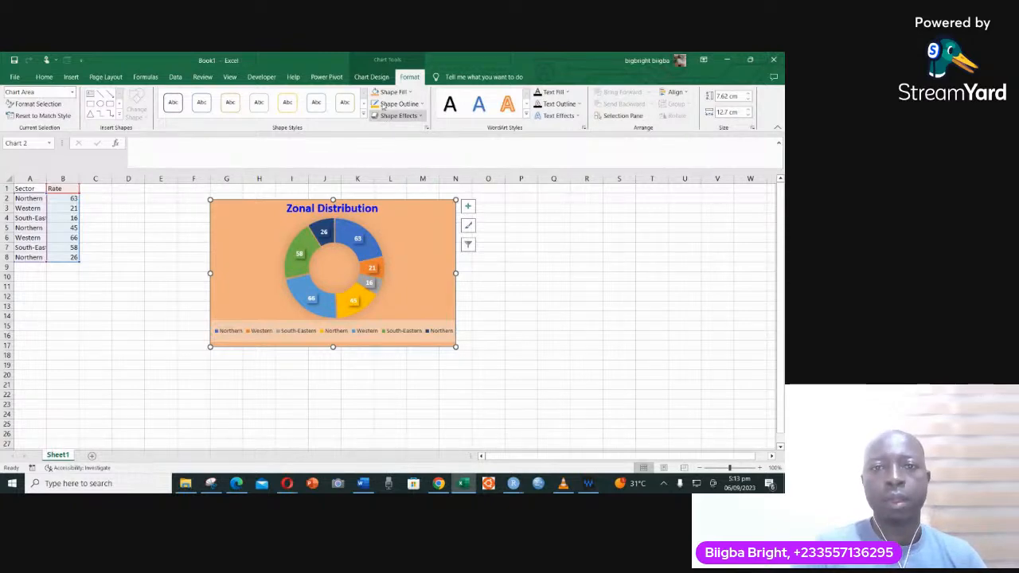
- Change the doughnut chart's type to a Line chart
left_click(371, 77)
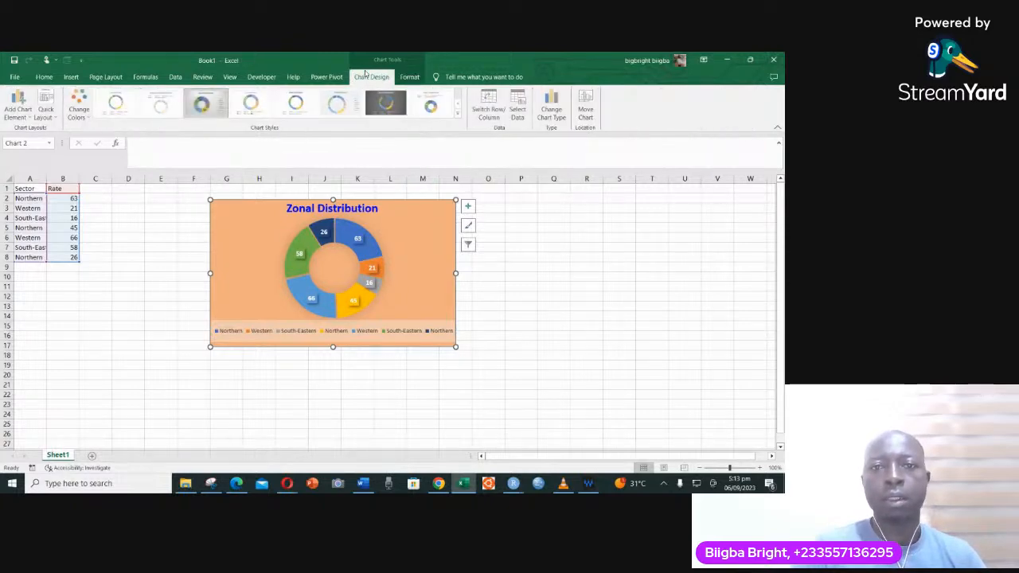
left_click(550, 115)
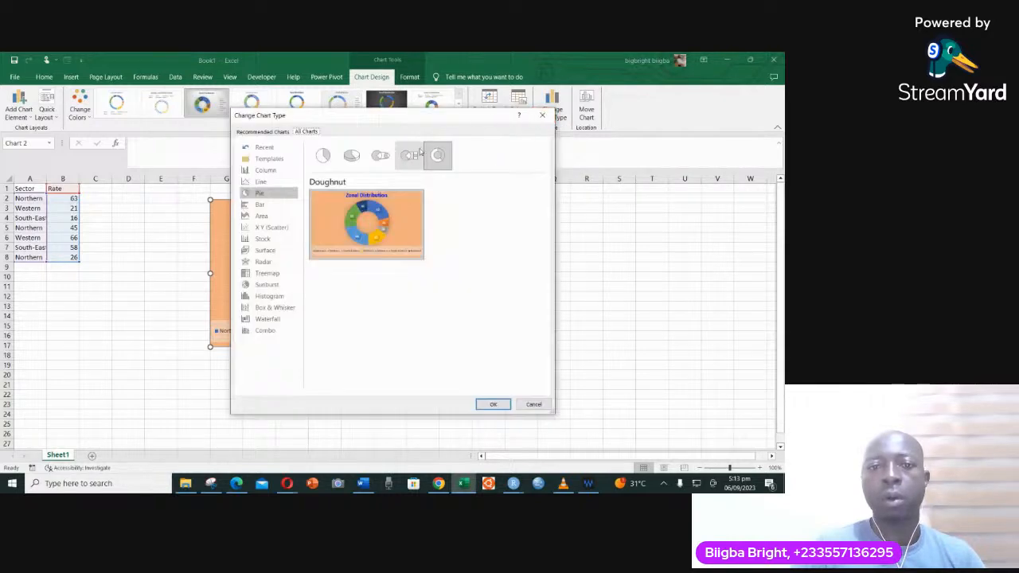
left_click(408, 156)
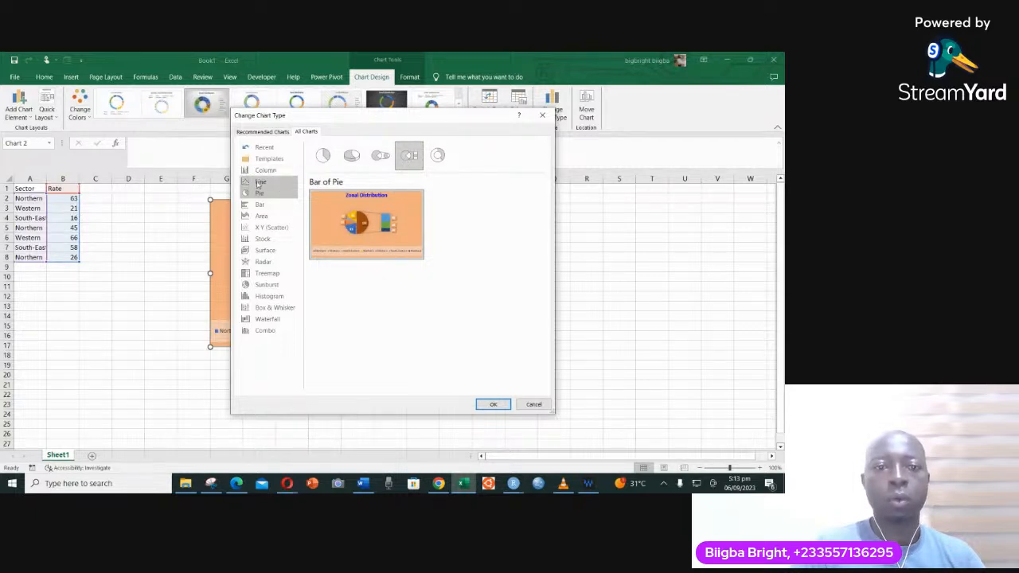
left_click(258, 184)
mouse_move(389, 240)
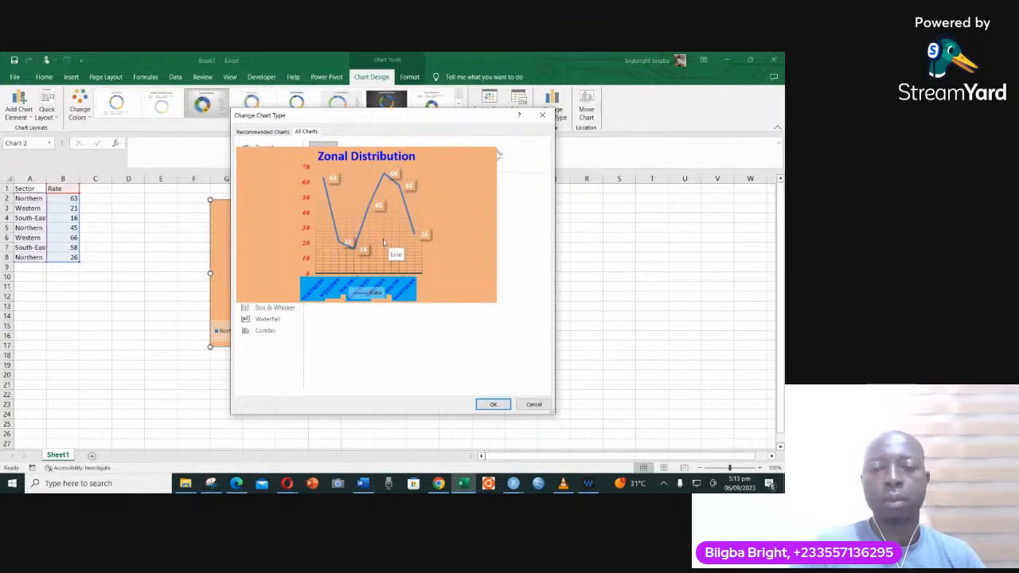
left_click(492, 404)
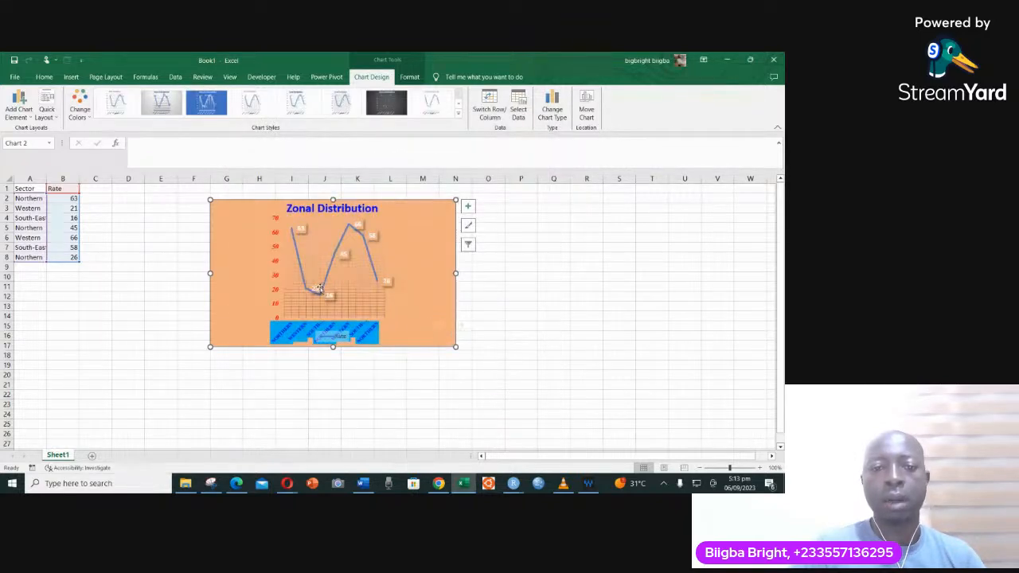
- Give the Rate line series a dark orange theme fill, try a dark gold outline, and set the outline to standard purple
left_click(330, 271)
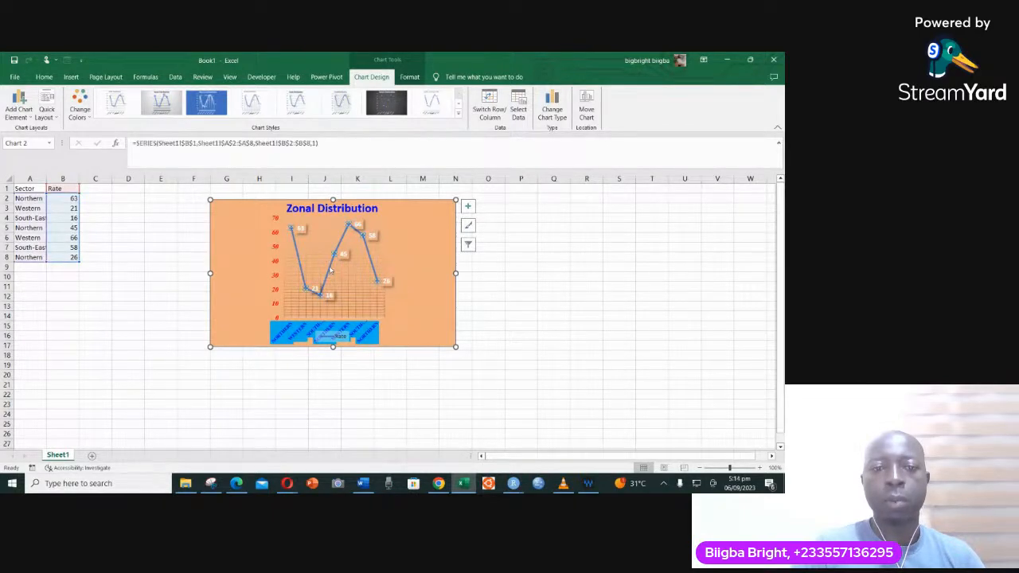
right_click(329, 272)
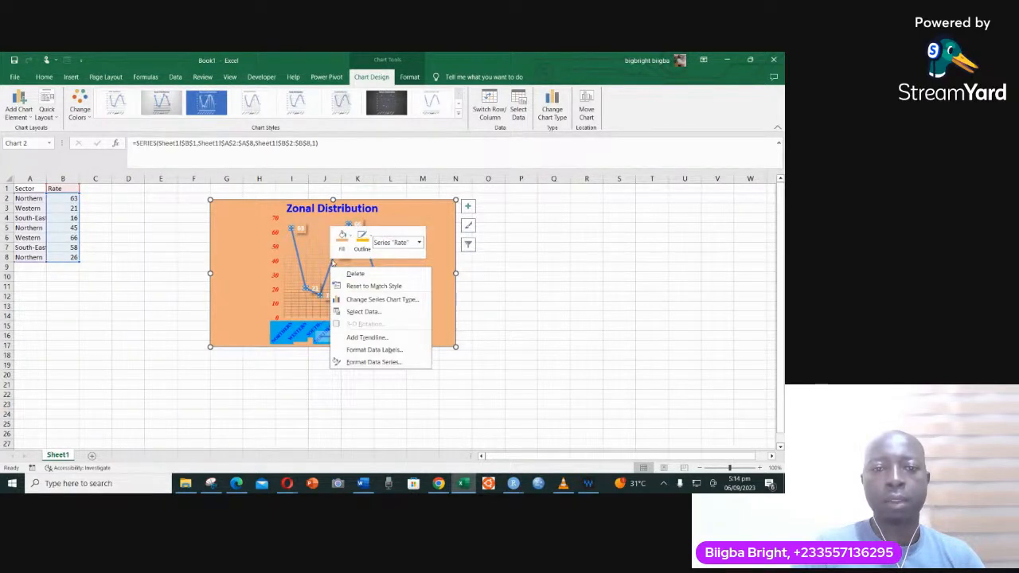
left_click(342, 236)
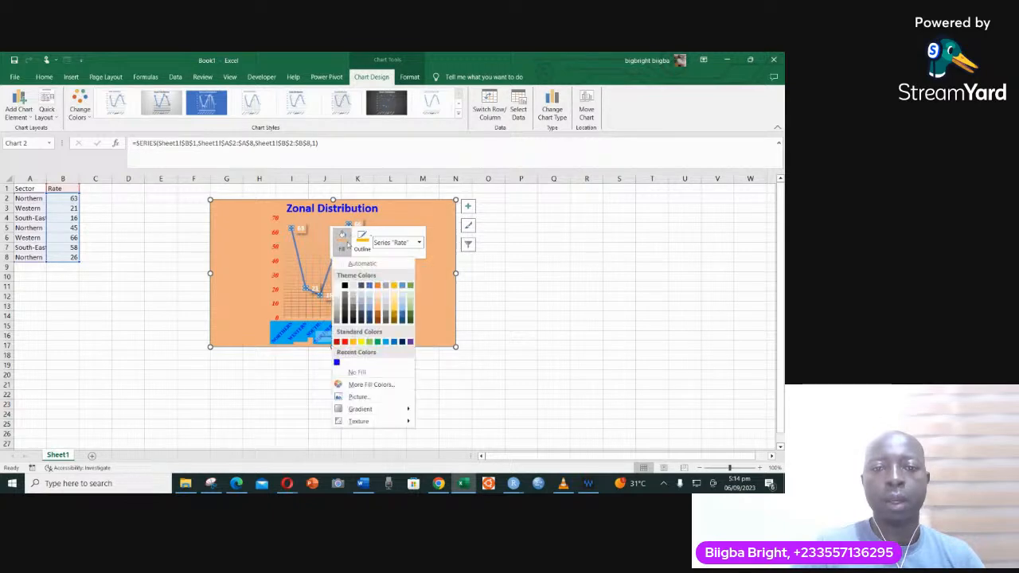
left_click(378, 317)
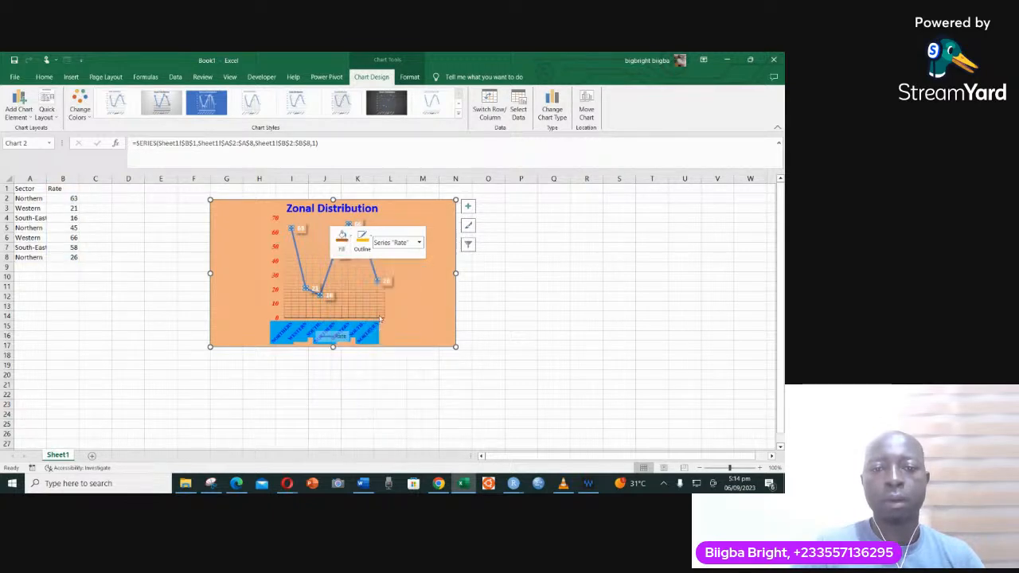
left_click(362, 239)
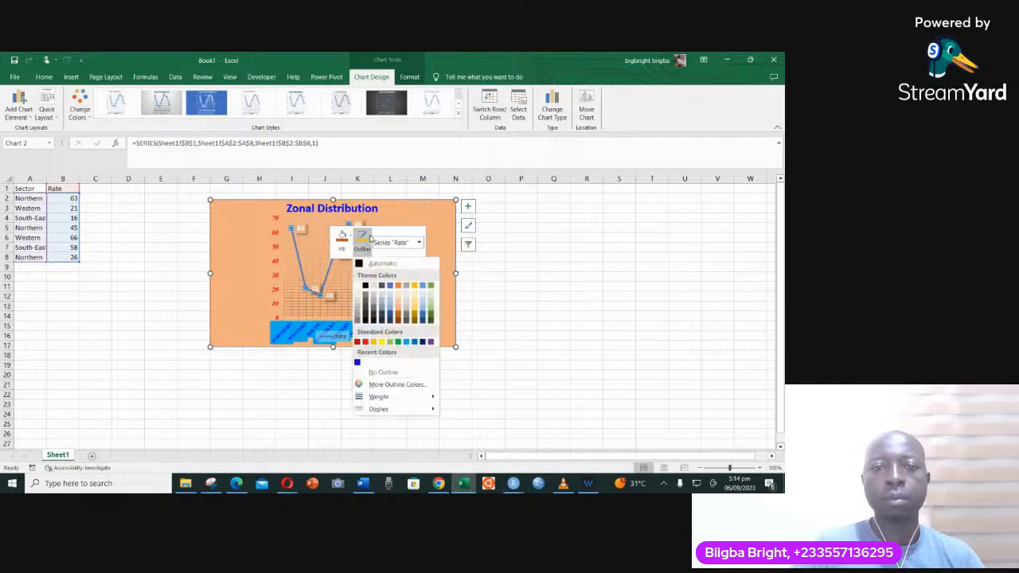
left_click(414, 316)
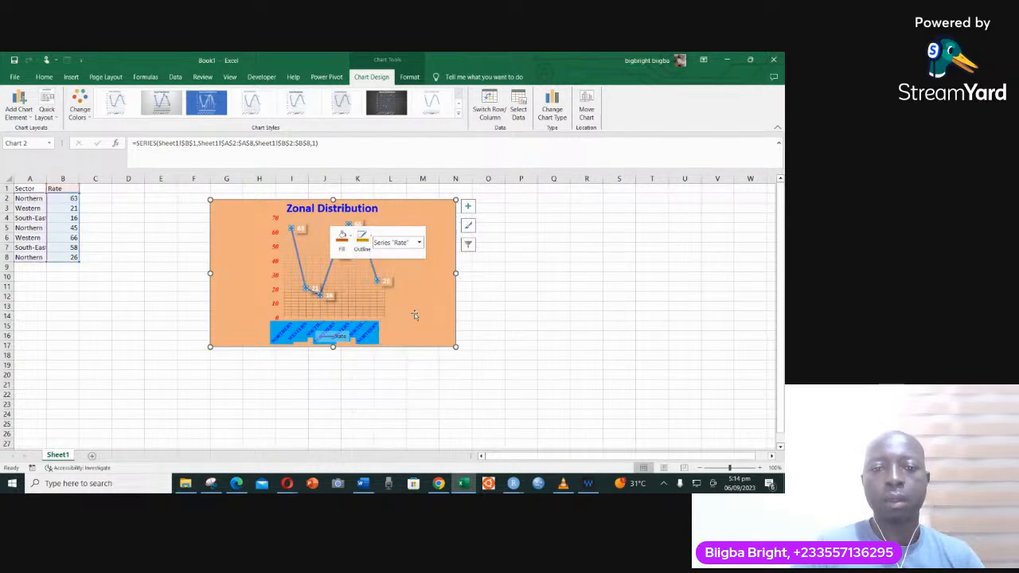
left_click(369, 238)
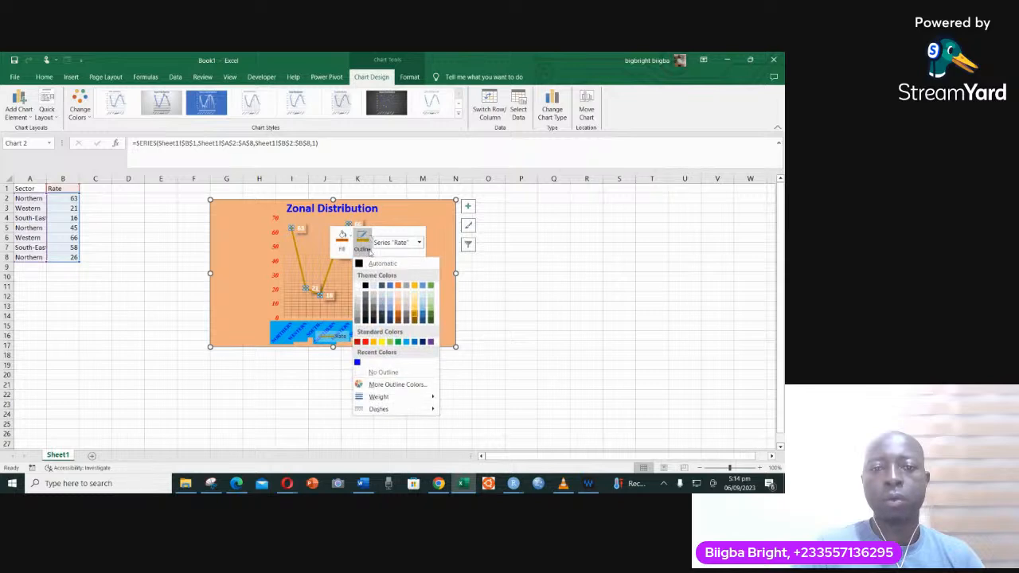
left_click(430, 343)
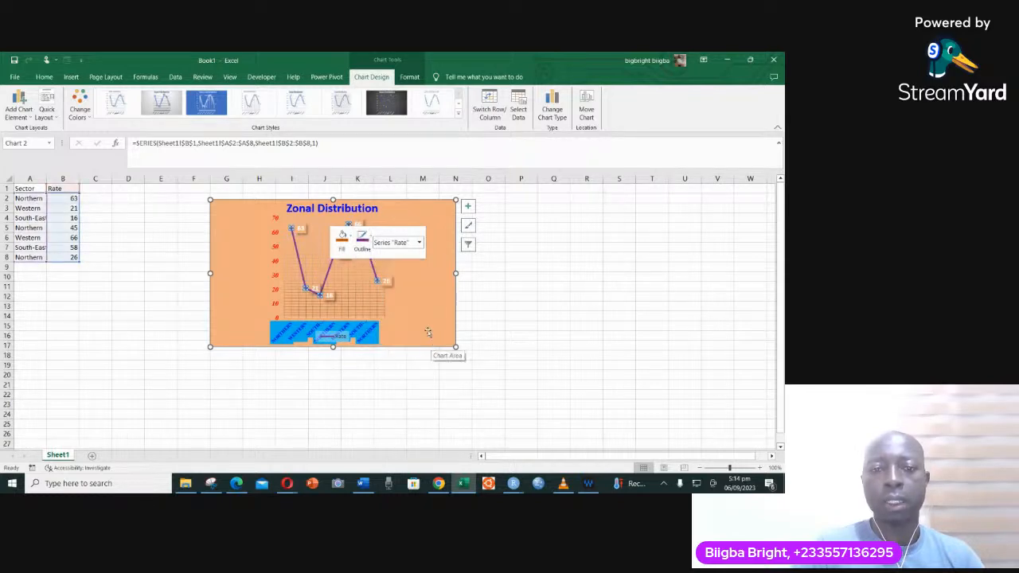
left_click(297, 253)
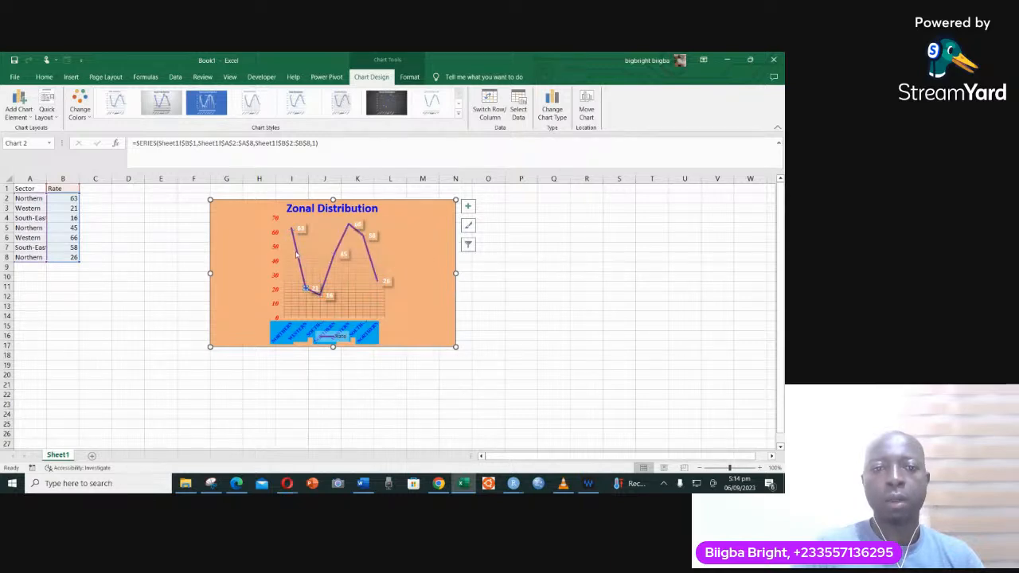
left_click(333, 256)
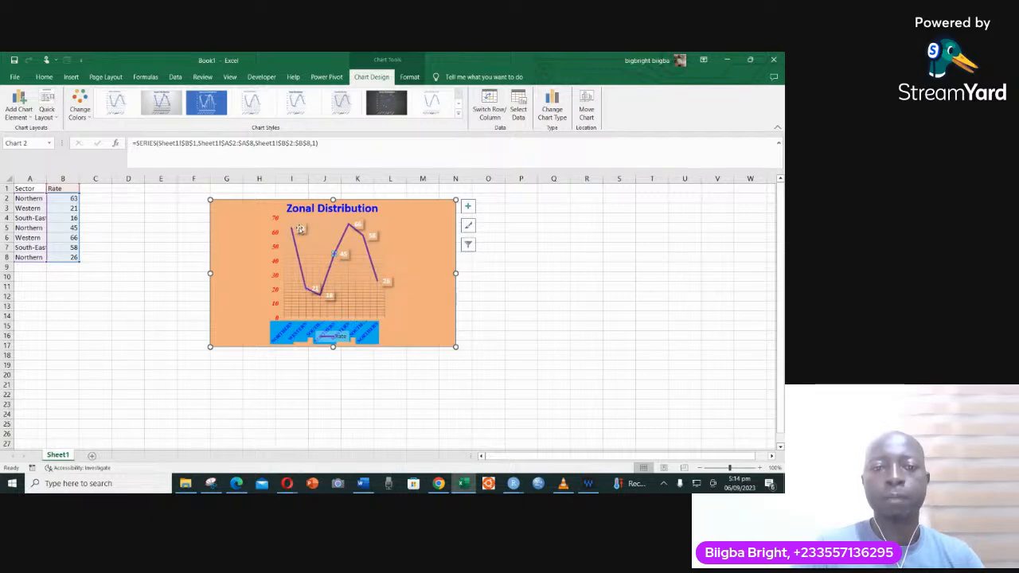
- Remove the fill behind the horizontal axis labels and select the chart area
left_click(369, 340)
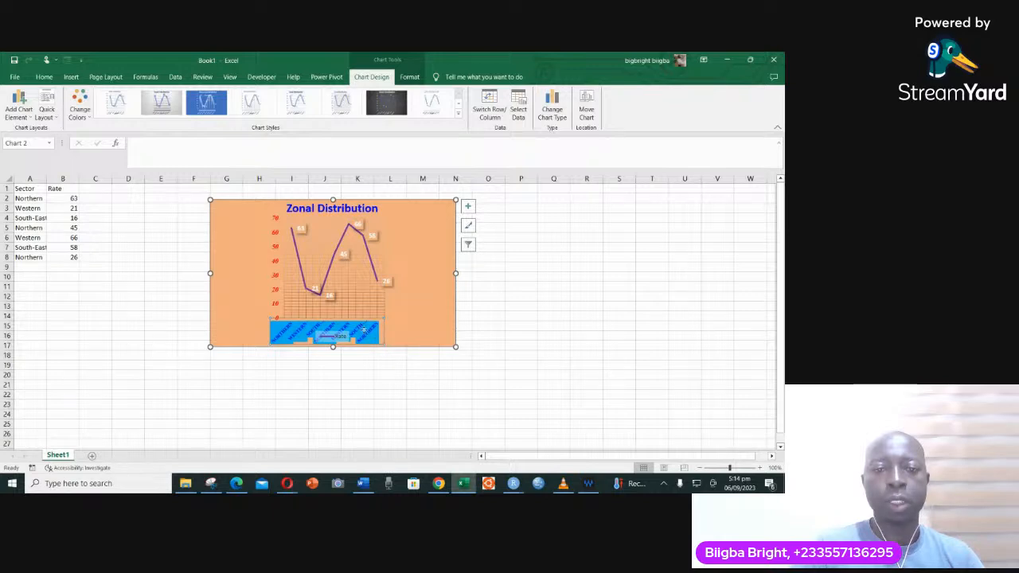
left_click(44, 76)
left_click(172, 112)
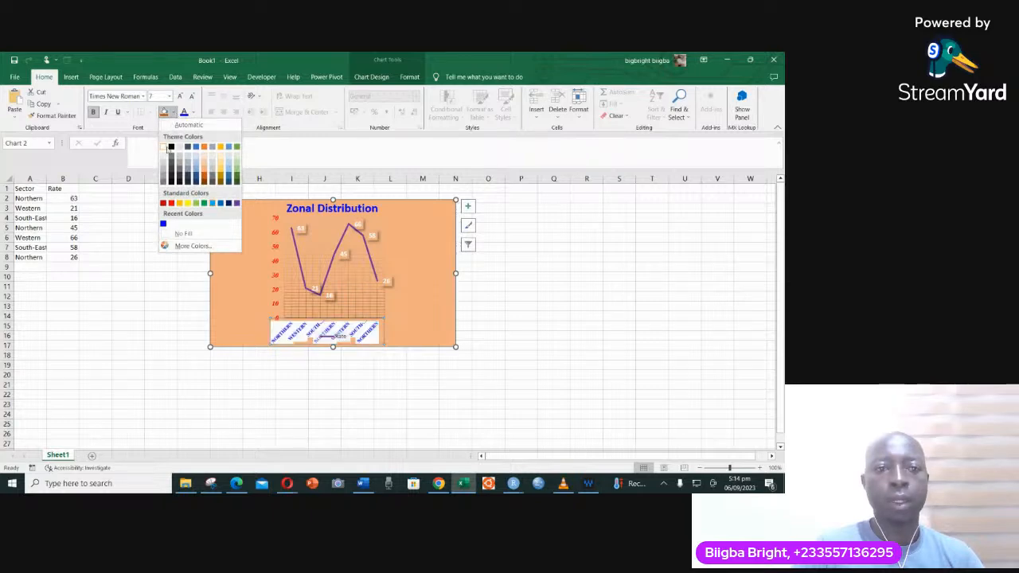
left_click(183, 233)
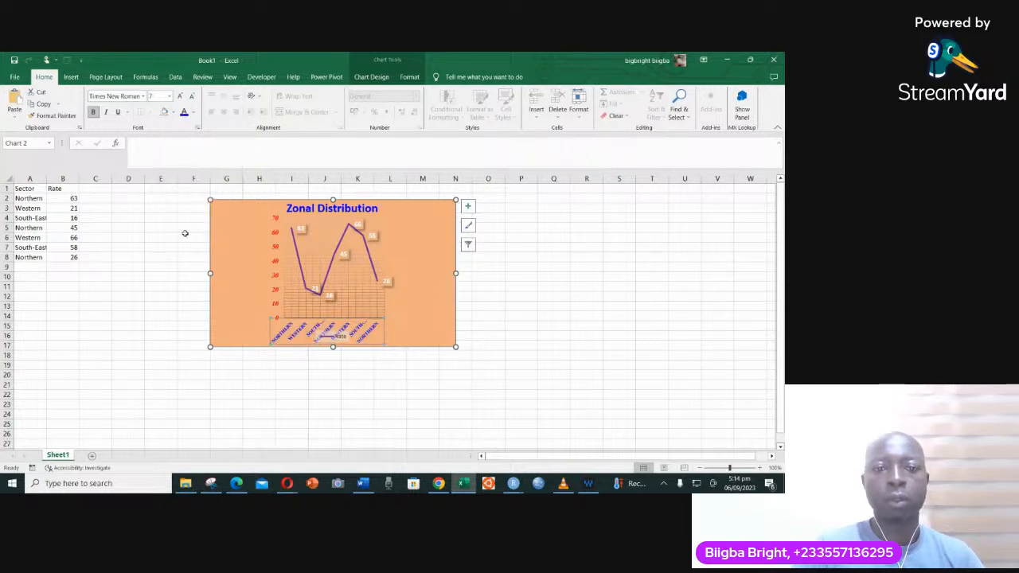
left_click(428, 312)
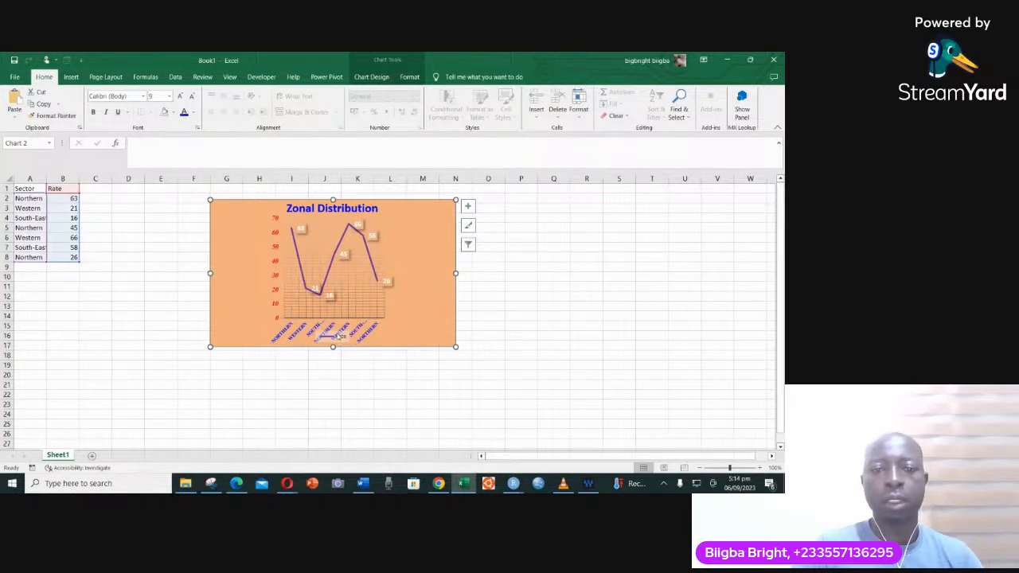
- Move the Rate legend off the axis labels into the empty space to the right of the plot area
left_click(339, 337)
left_click_drag(337, 341, 429, 338)
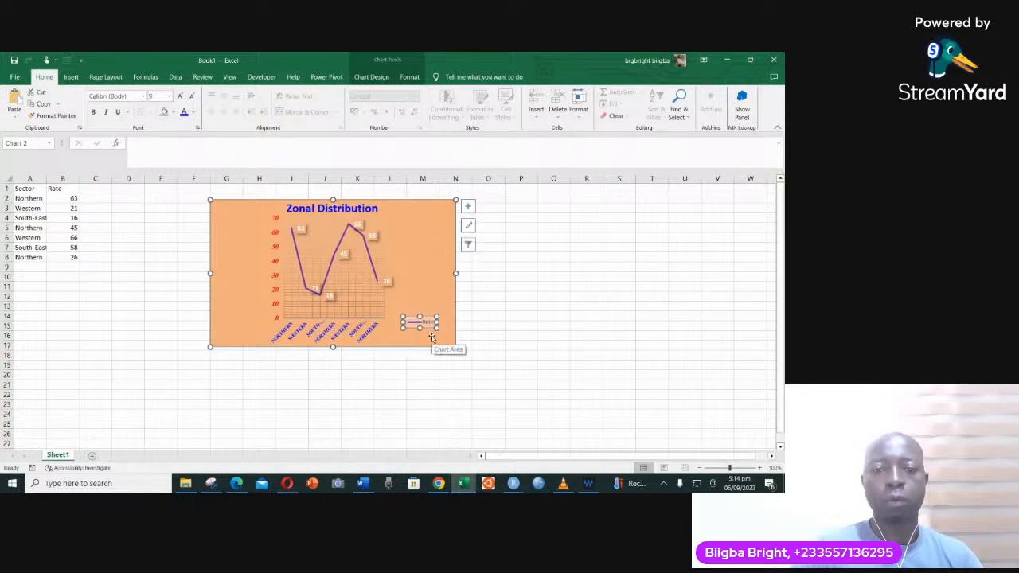
left_click_drag(428, 317, 434, 287)
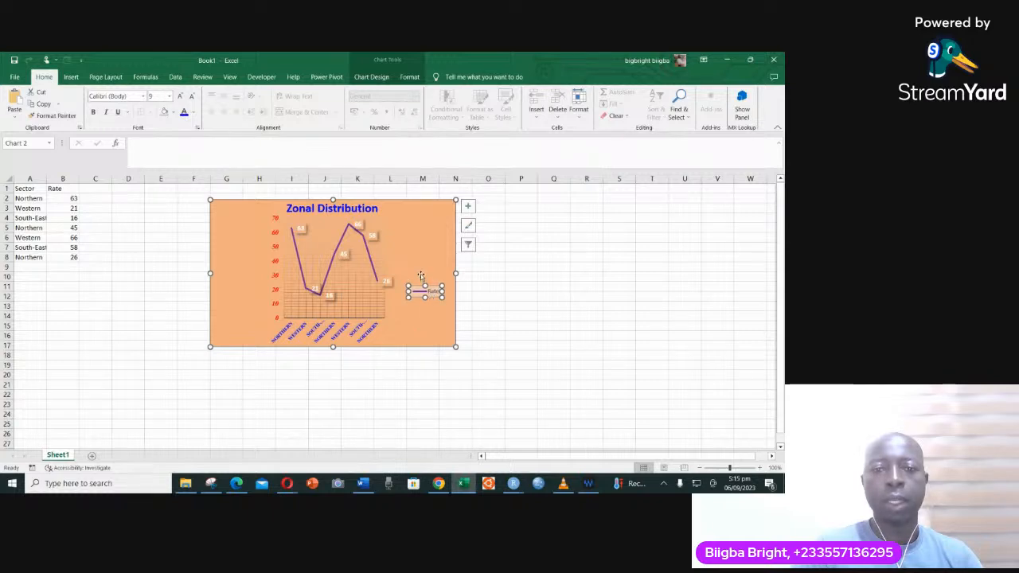
right_click(422, 291)
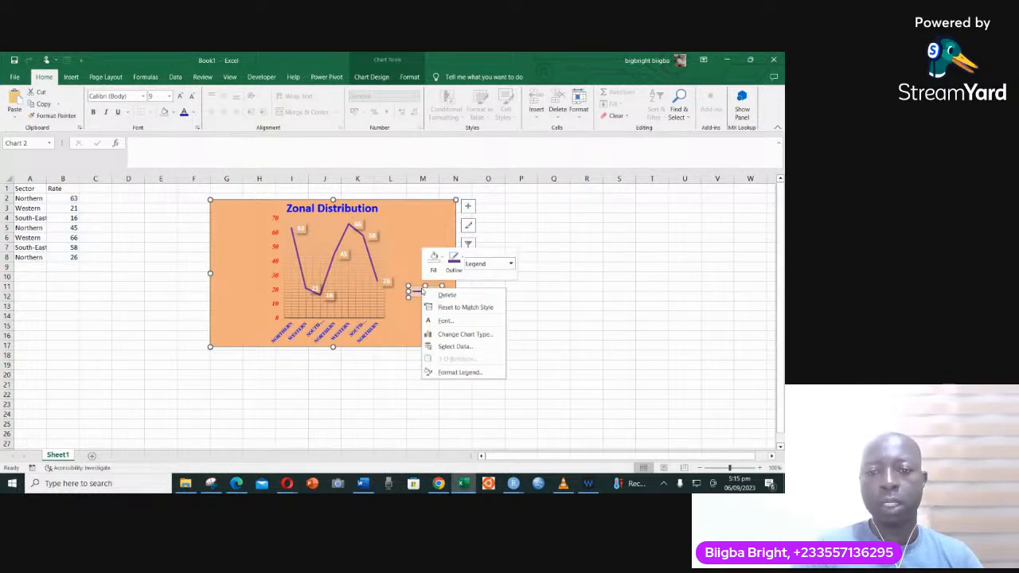
left_click(420, 293)
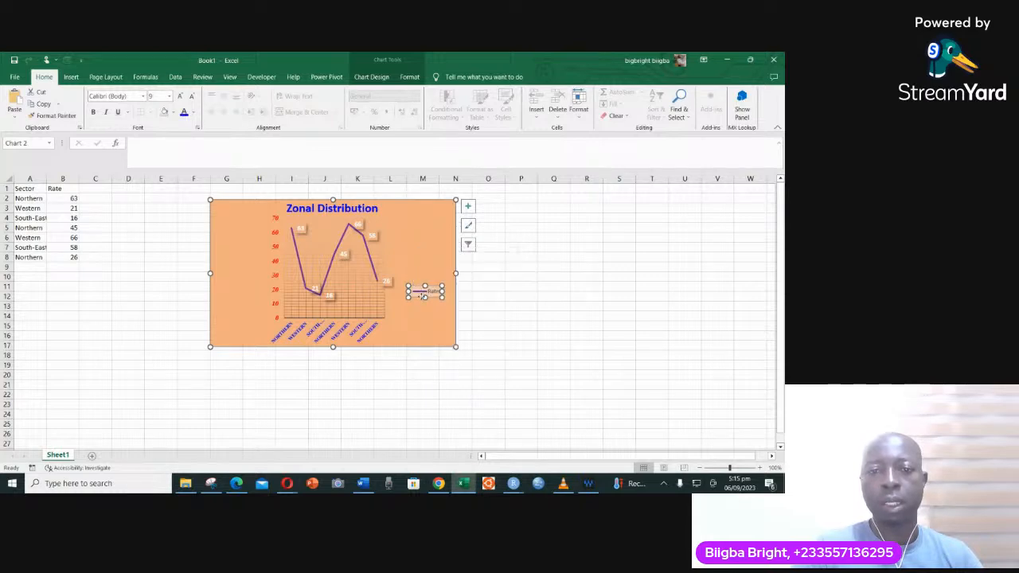
right_click(422, 294)
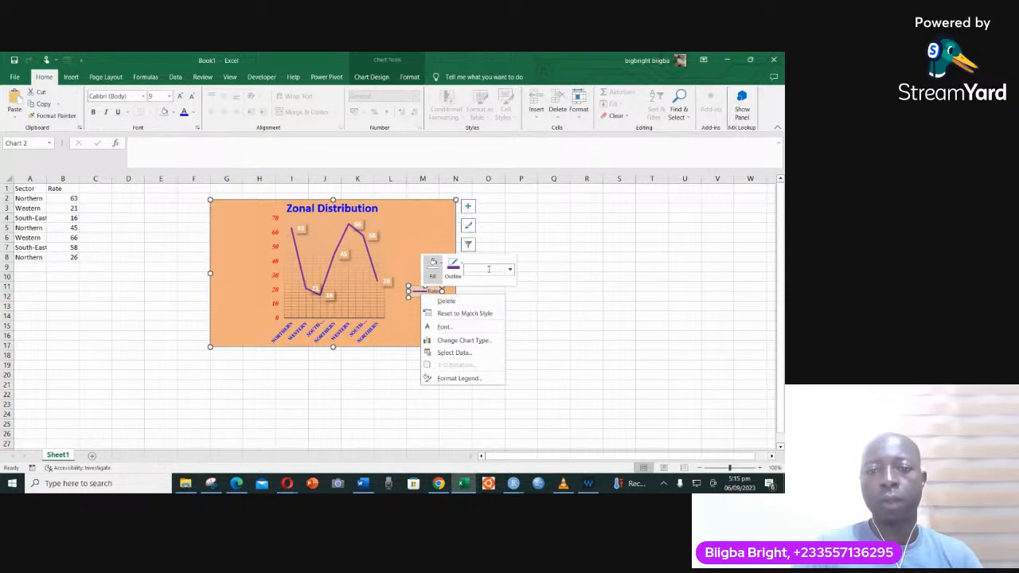
left_click(515, 241)
left_click(435, 260)
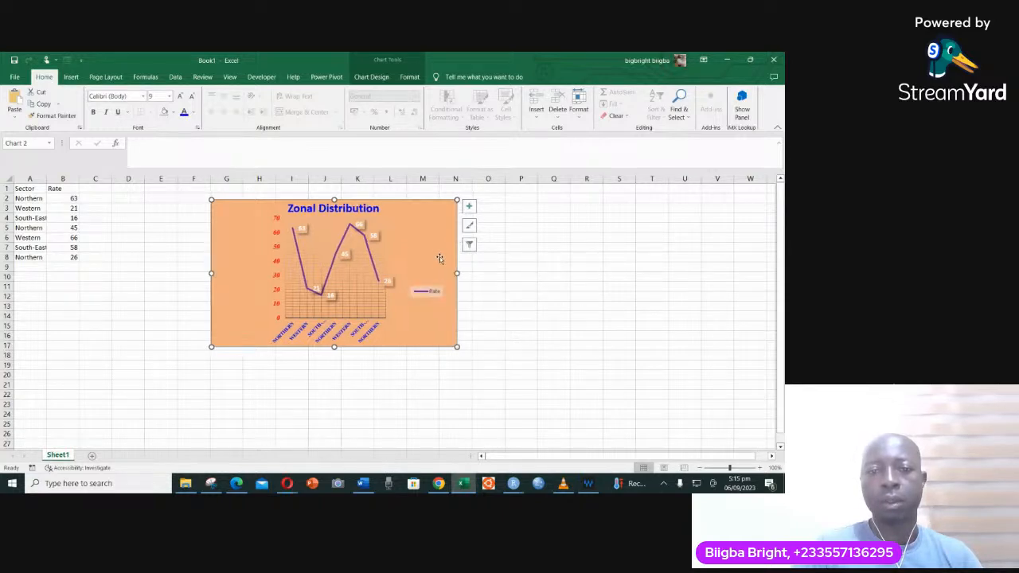
left_click(430, 295)
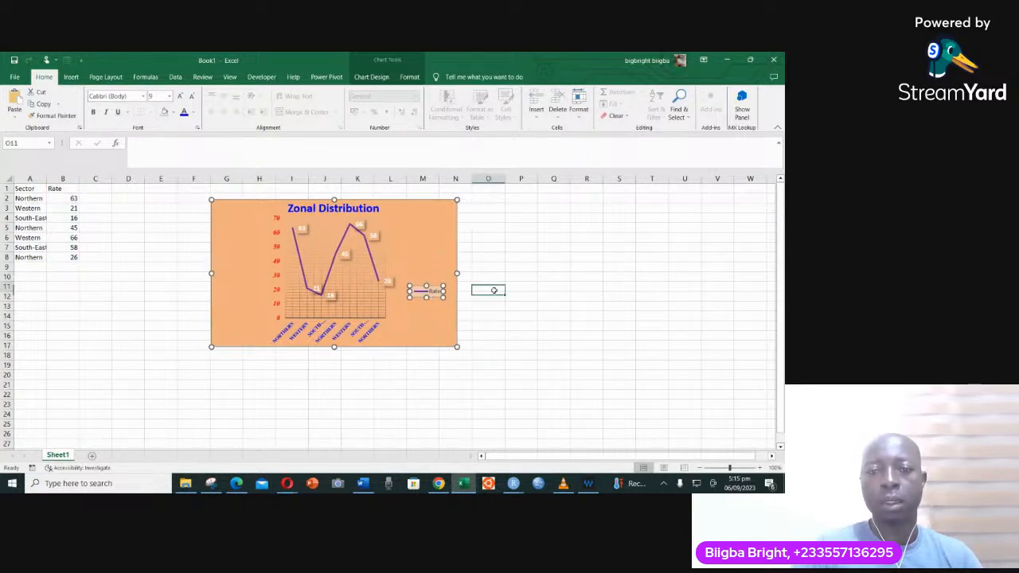
left_click(491, 288)
right_click(426, 294)
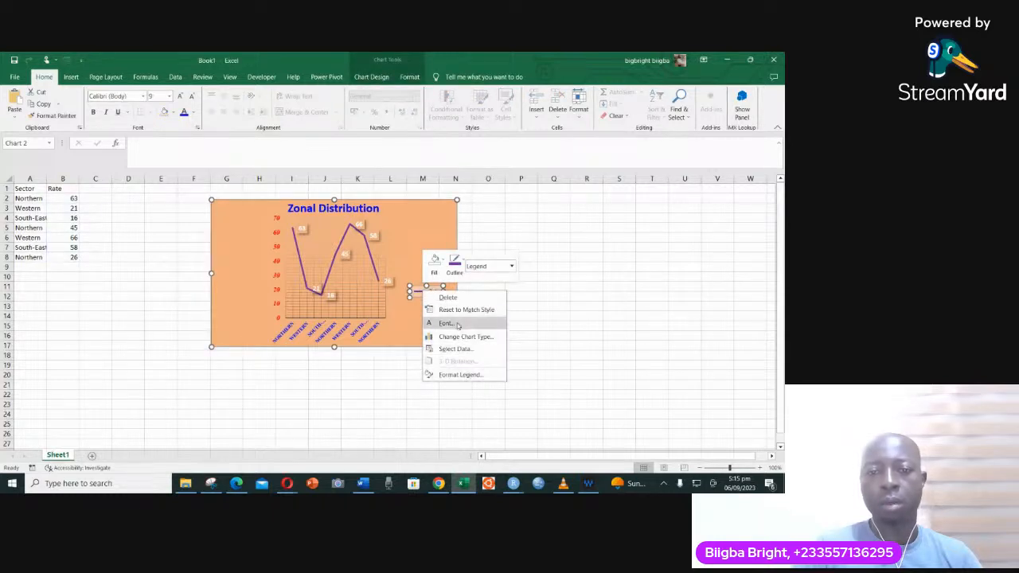
left_click(546, 303)
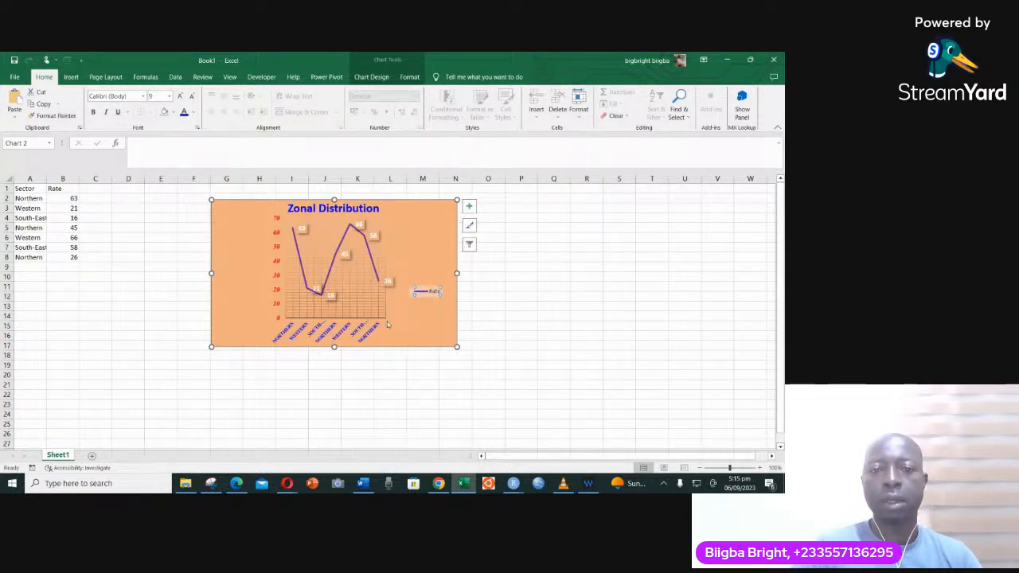
- Enlarge the chart to span about columns E to O down to about row 19, and delete the Rate legend
left_click_drag(459, 346, 508, 366)
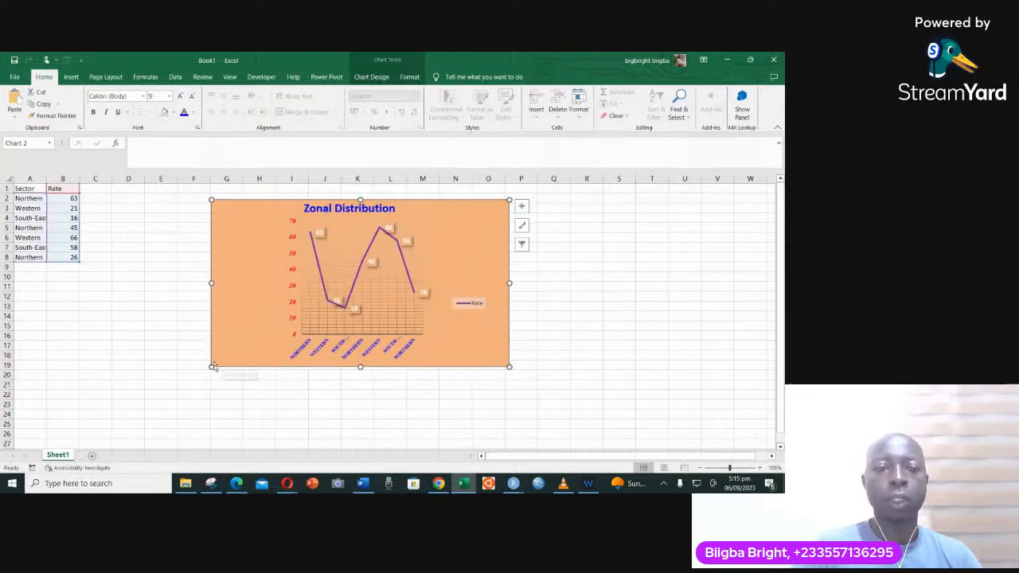
left_click_drag(211, 367, 165, 371)
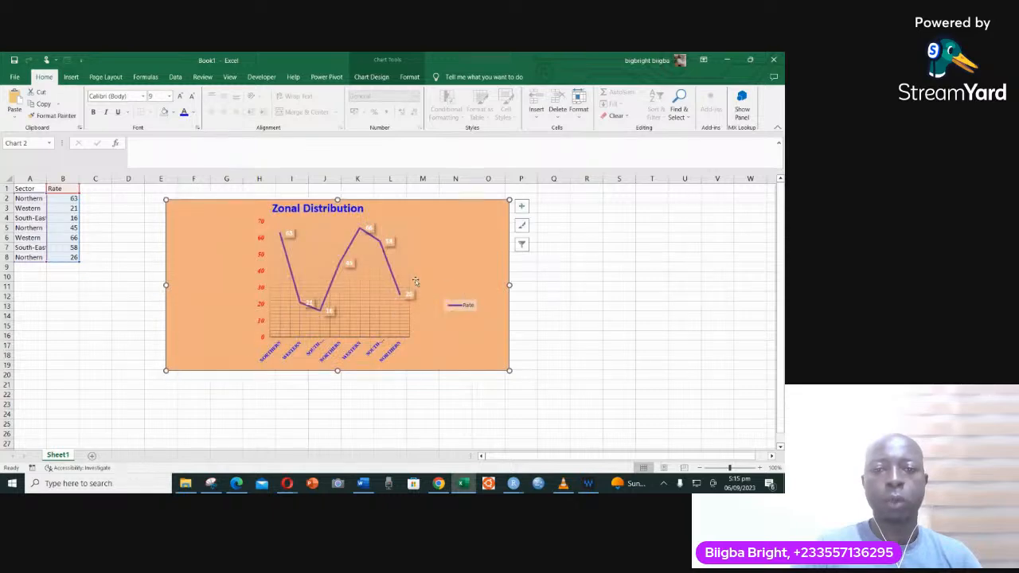
left_click(457, 309)
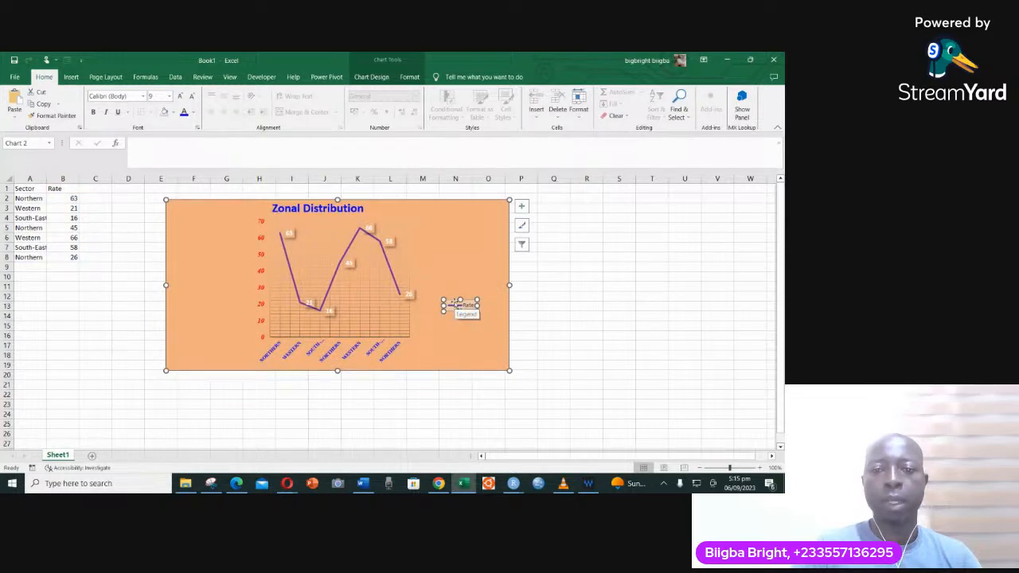
key("Delete")
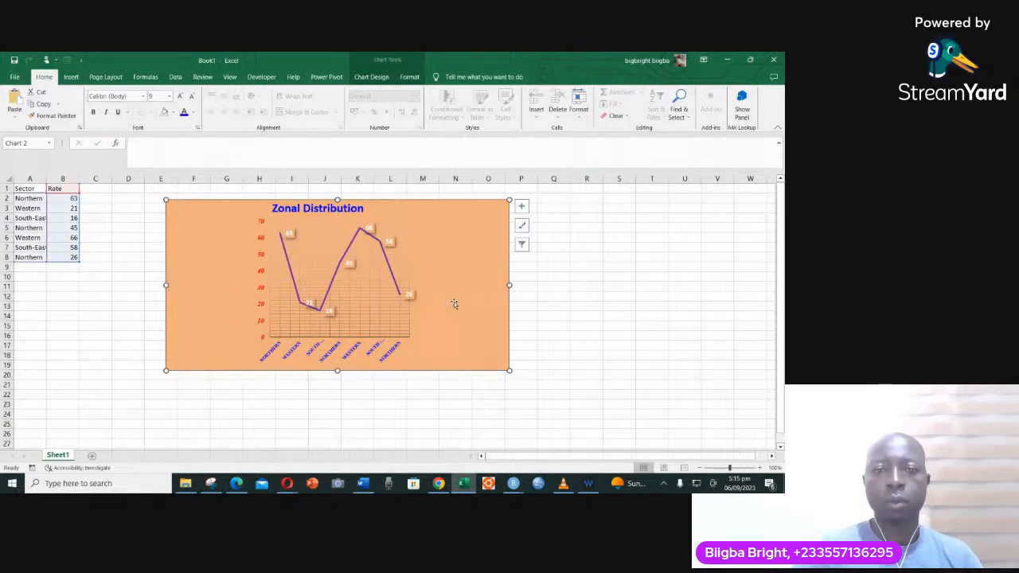
- Open the formatting options for the line chart's plot area and expand its fill settings
left_click(406, 320)
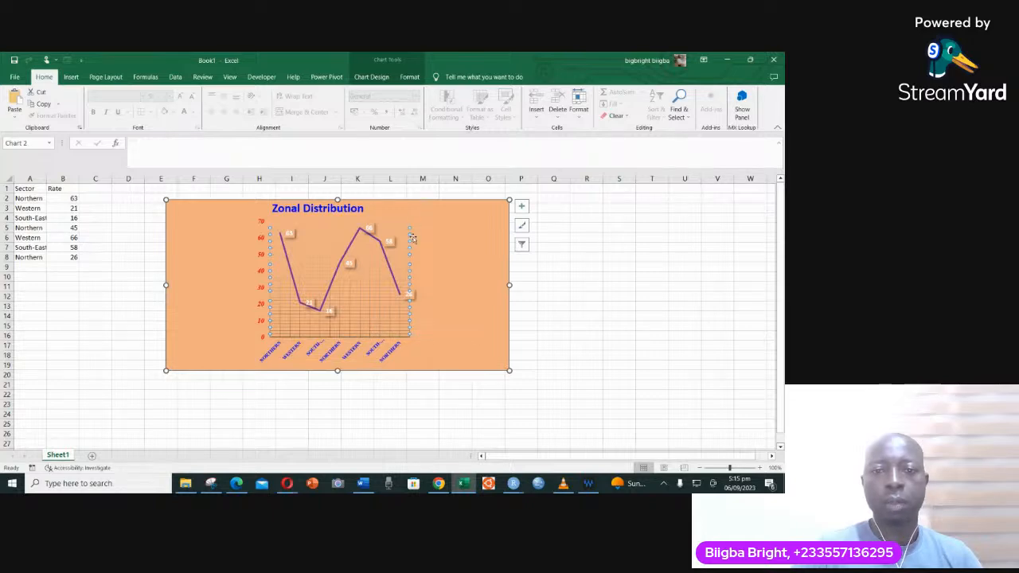
right_click(410, 278)
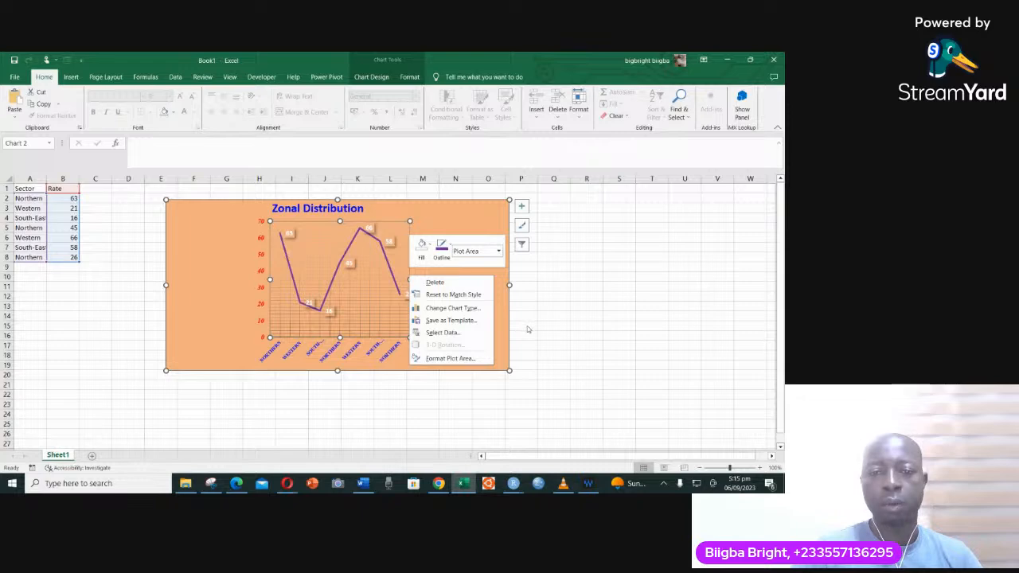
left_click(451, 359)
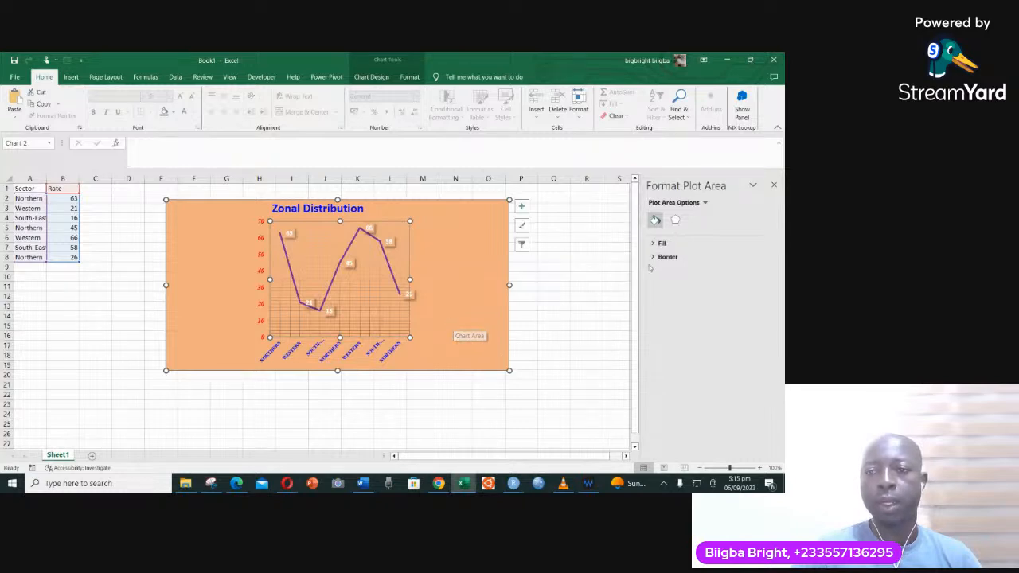
left_click(660, 244)
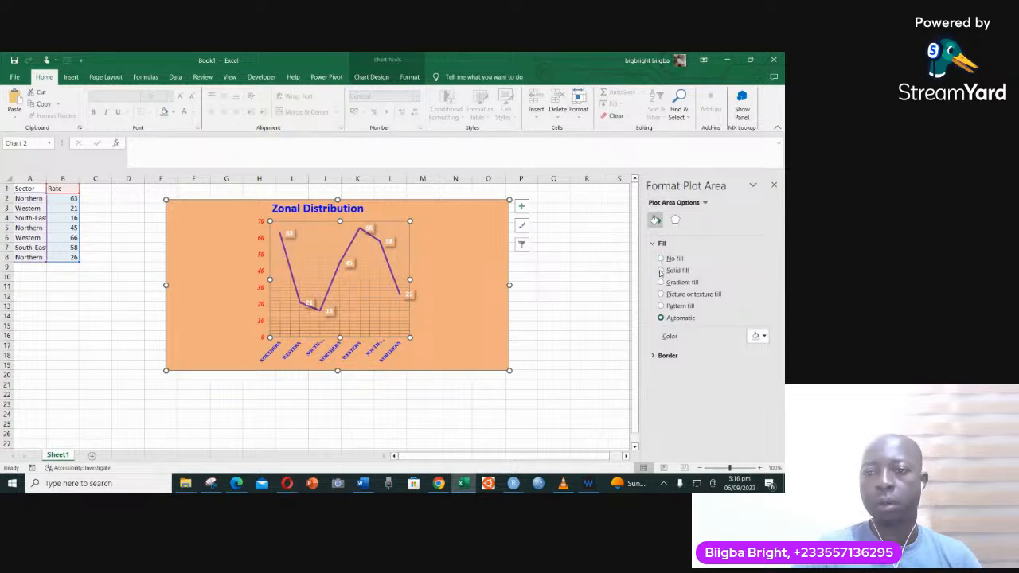
- Try a solid fill, a gradient fill and a picture or texture fill on the plot area
left_click(660, 271)
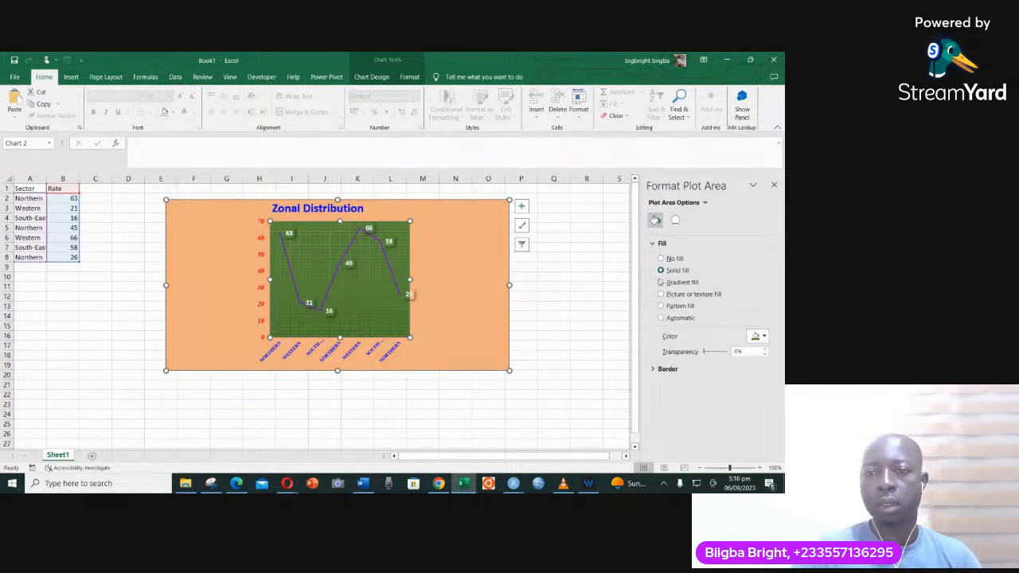
left_click(660, 283)
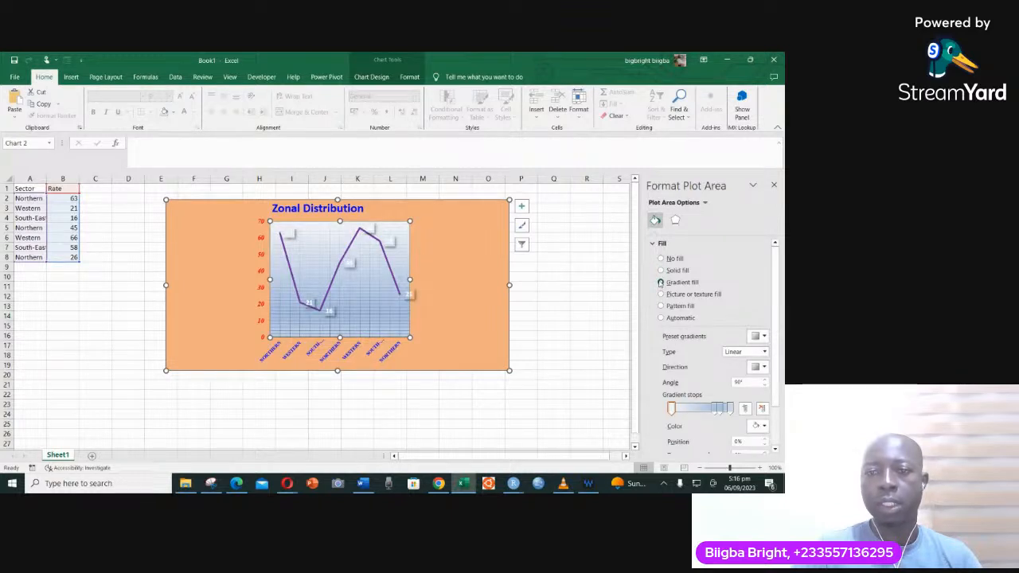
left_click(661, 294)
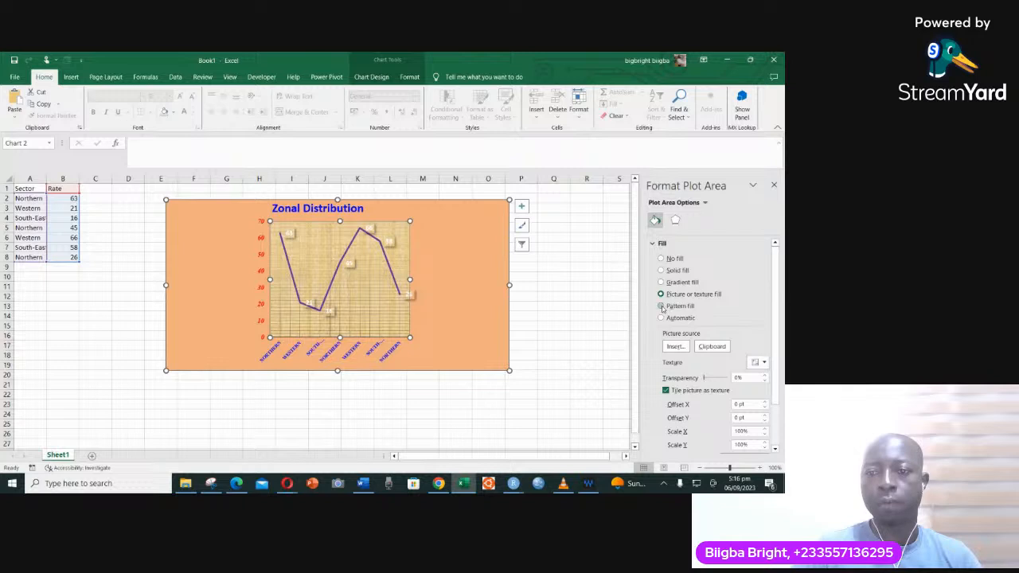
- Give the plot area a pattern fill, try several patterns, and settle on the dense green dotted one before leaving the formatting options
left_click(661, 306)
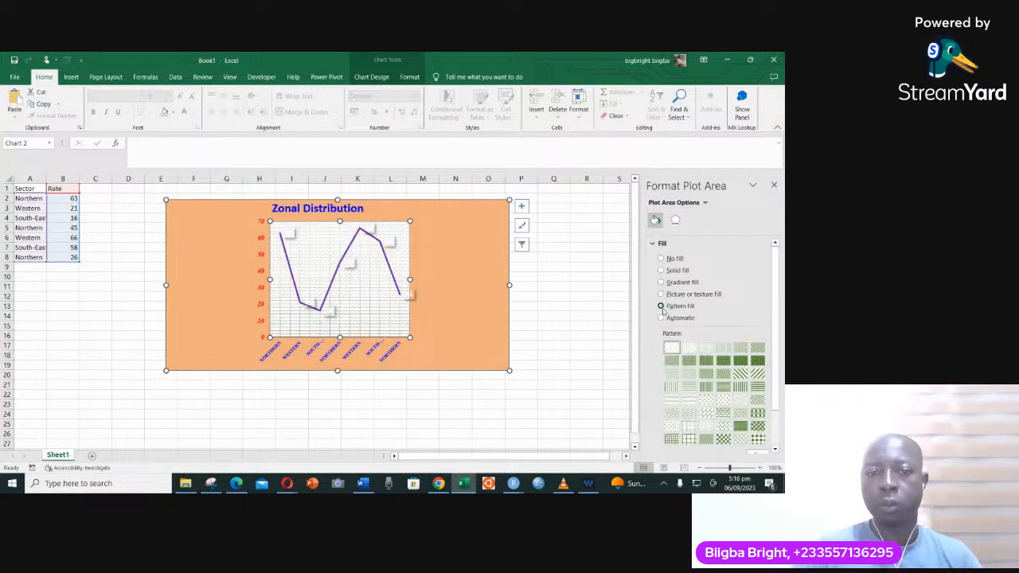
left_click(690, 389)
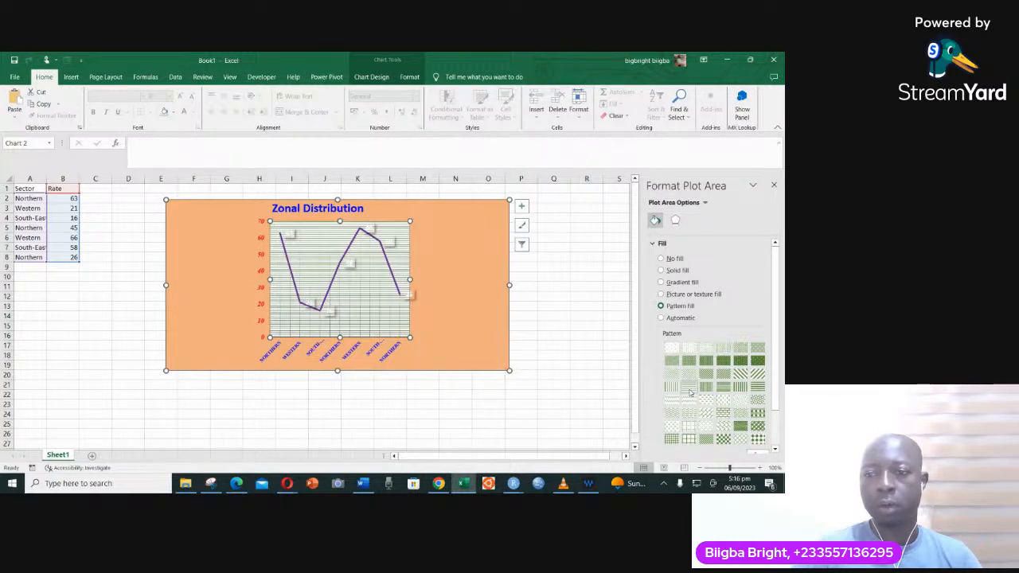
left_click(690, 348)
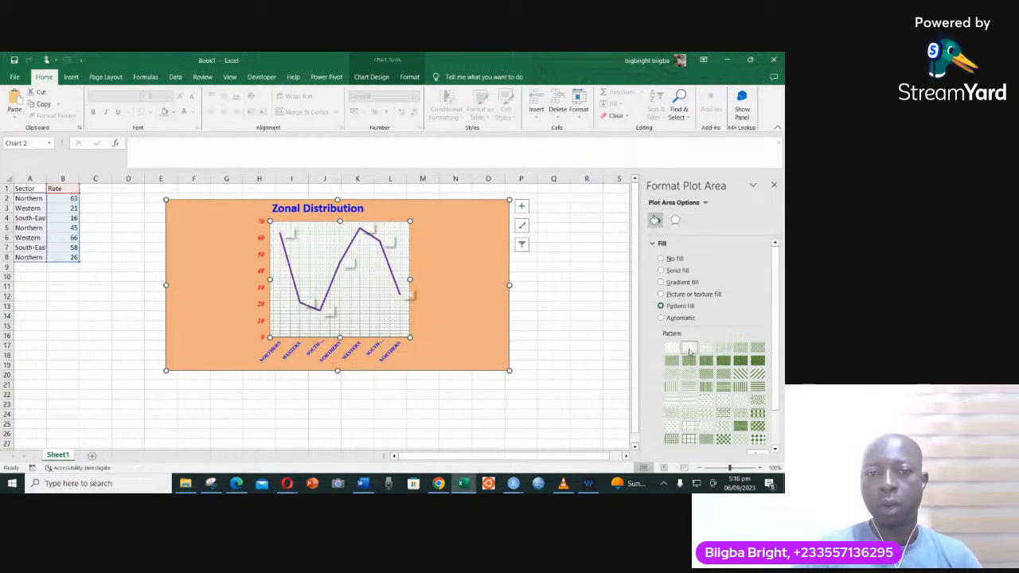
left_click(710, 363)
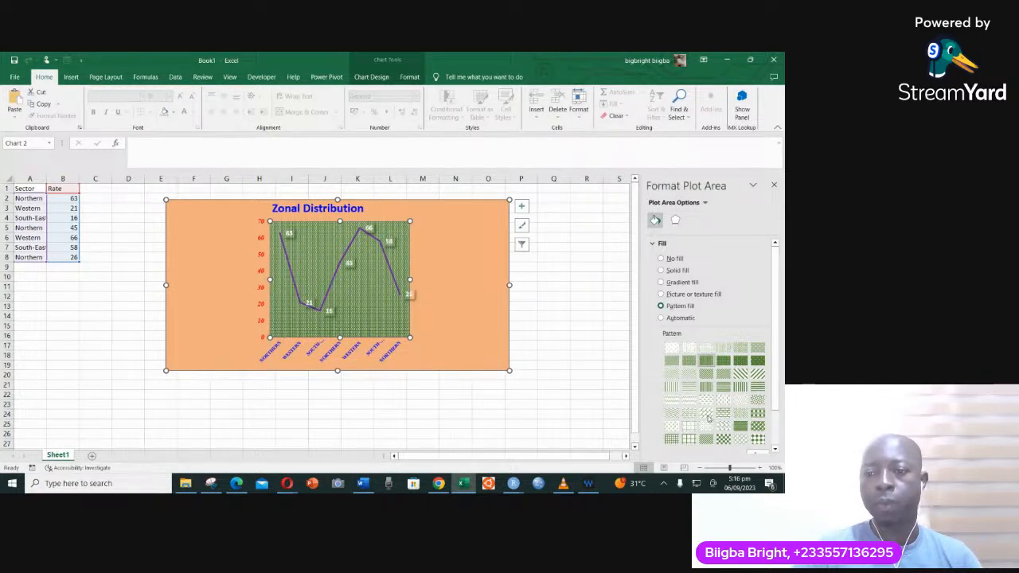
left_click(675, 415)
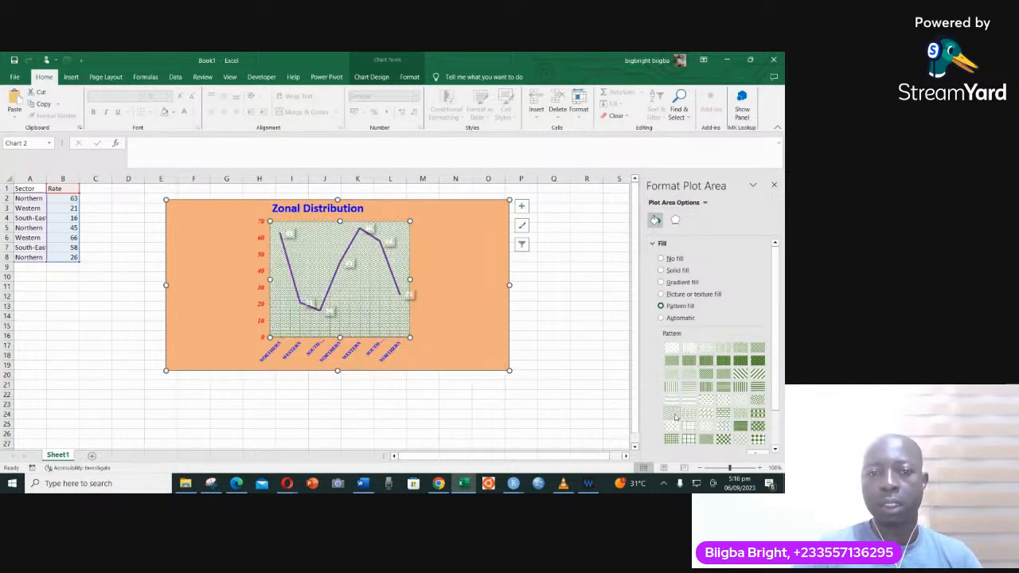
left_click(707, 361)
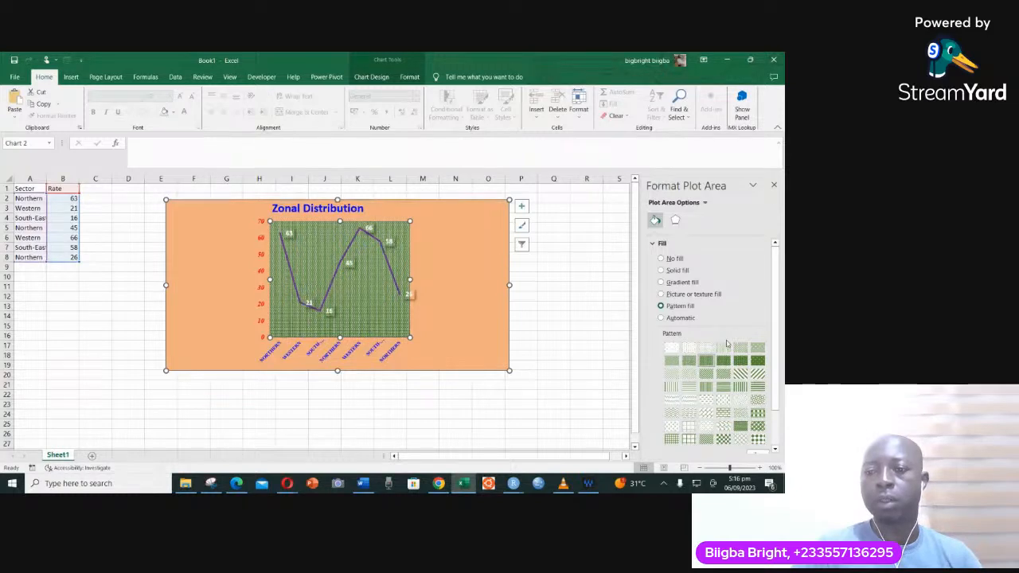
left_click(774, 185)
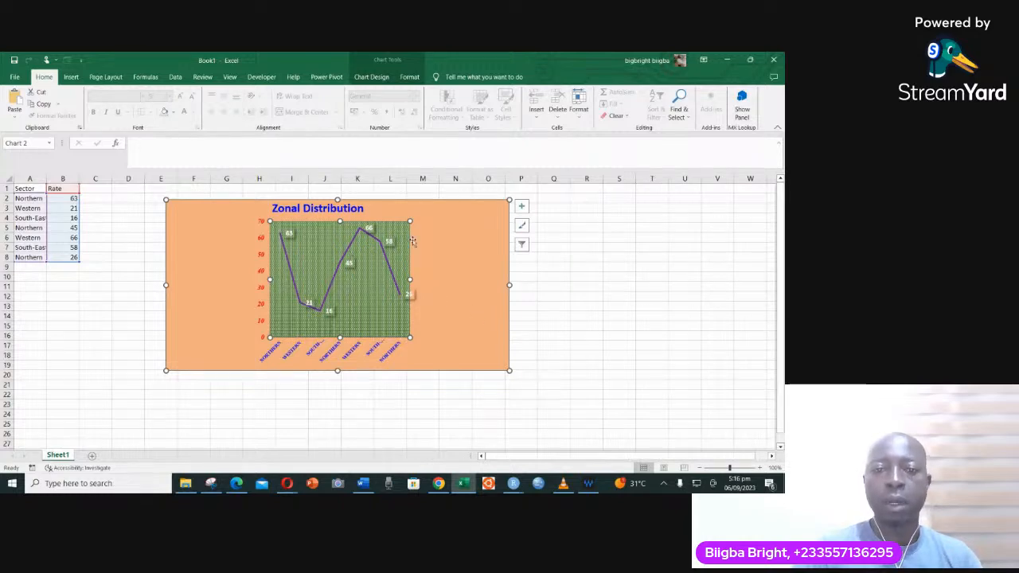
- Fill the whole chart area with the white theme colour
left_click(441, 240)
left_click(382, 244)
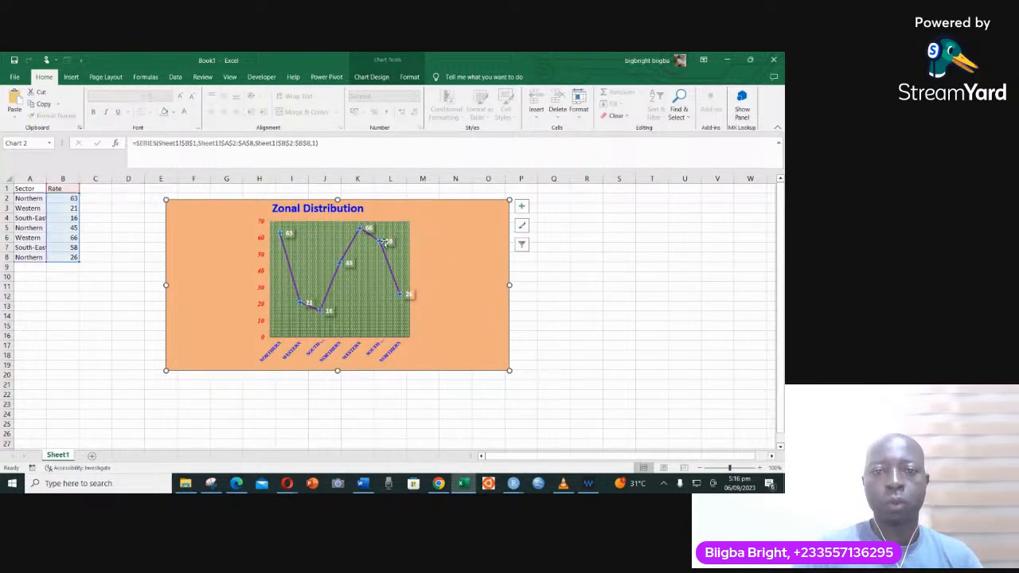
left_click(446, 237)
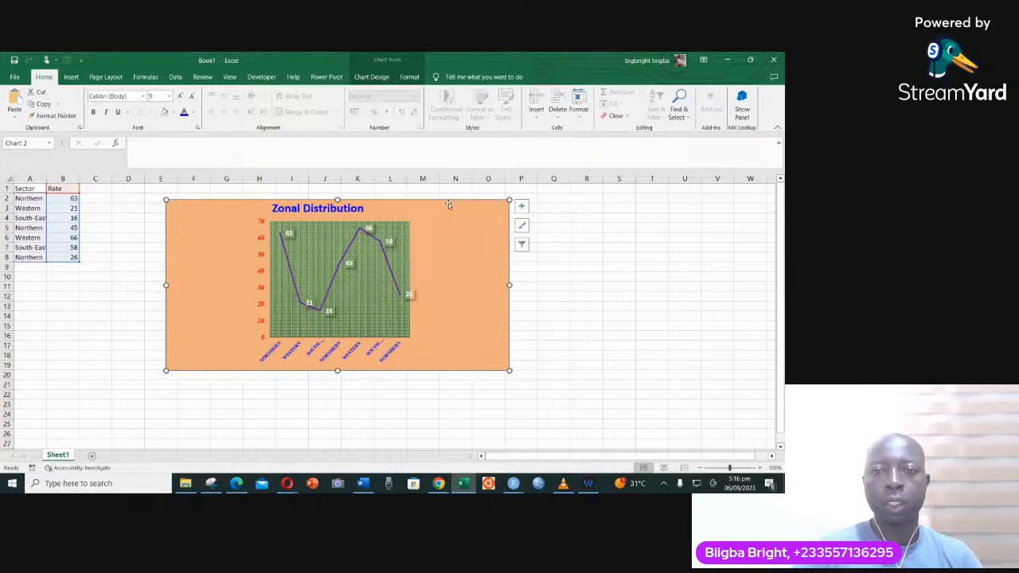
left_click(366, 77)
left_click(409, 78)
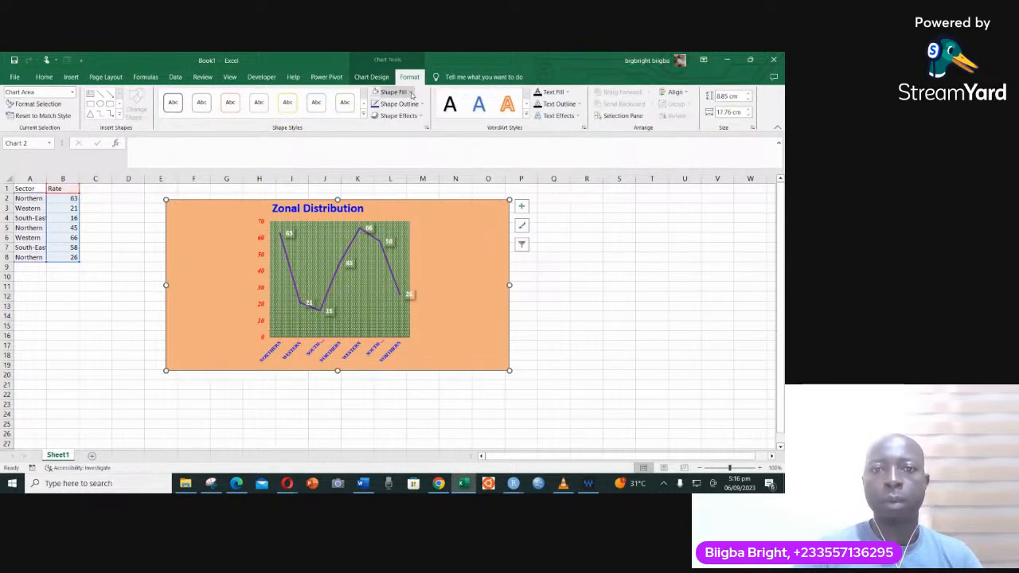
left_click(412, 92)
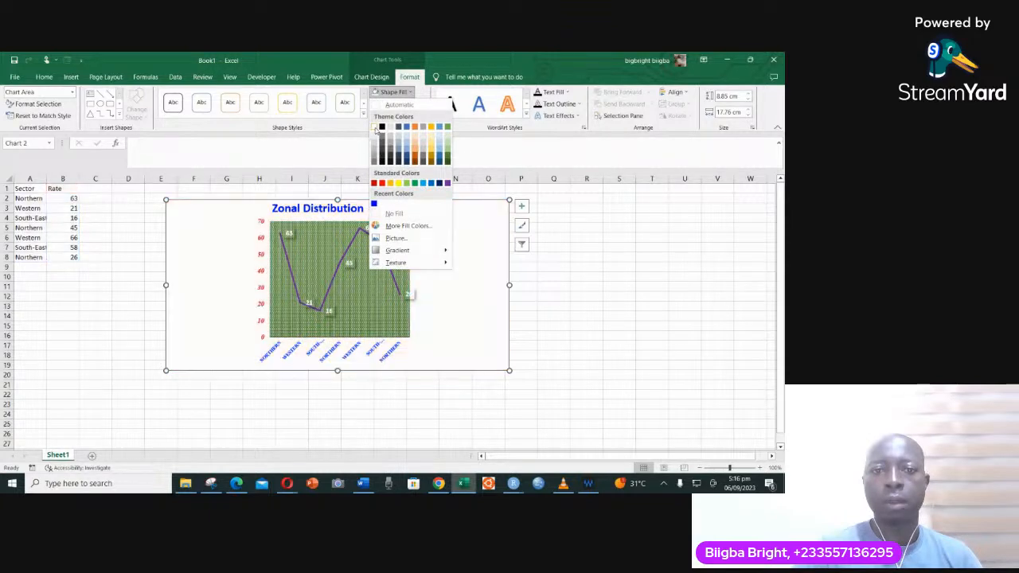
left_click(375, 129)
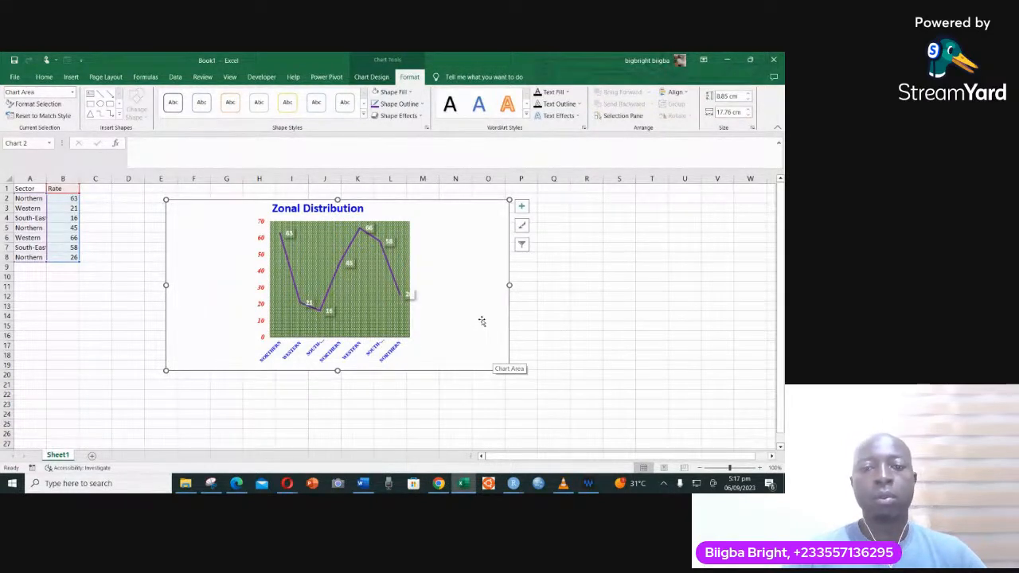
- Change the font colour of the Rate data labels to blue
left_click(390, 243)
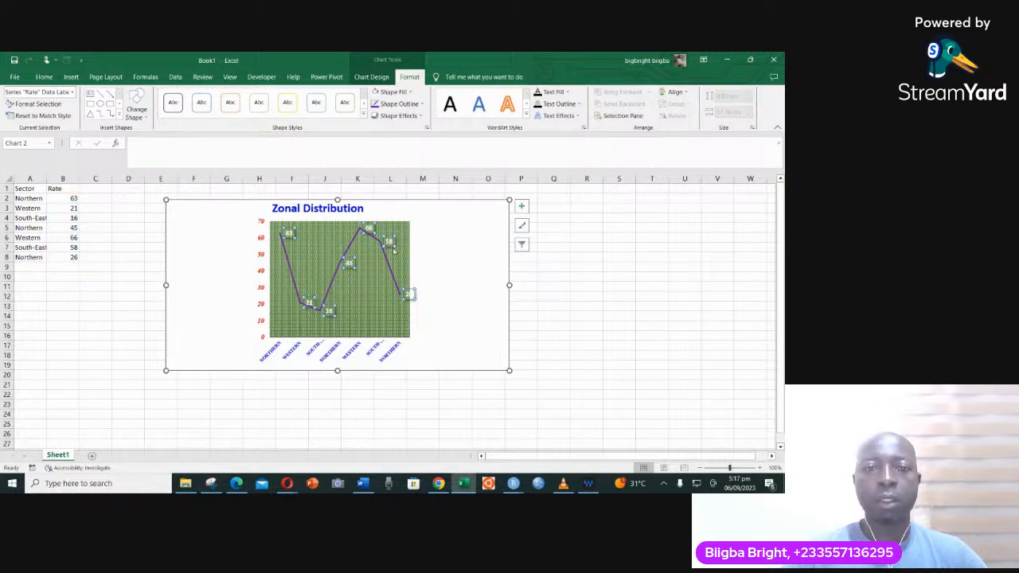
left_click(44, 77)
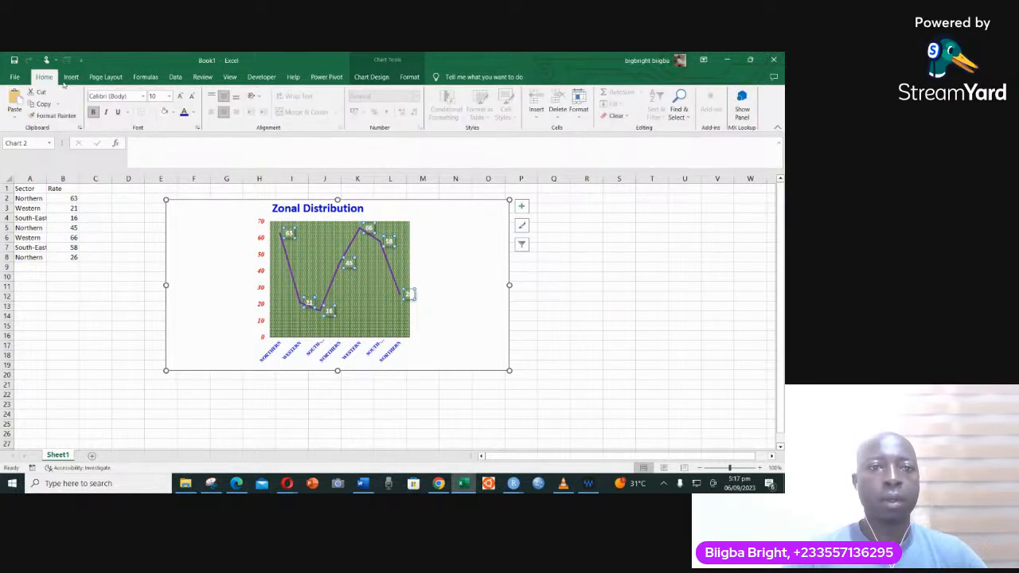
left_click(184, 113)
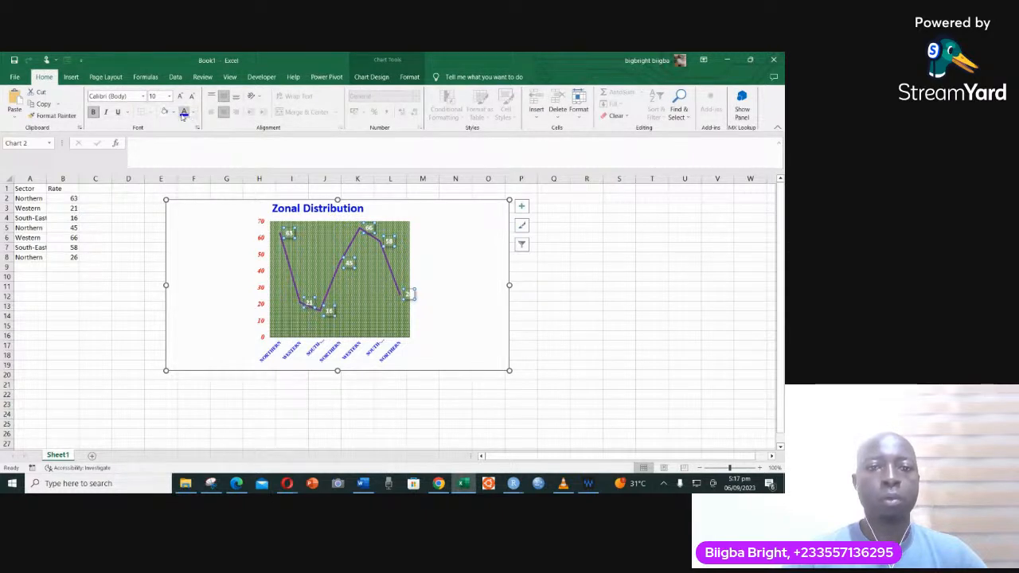
left_click(471, 272)
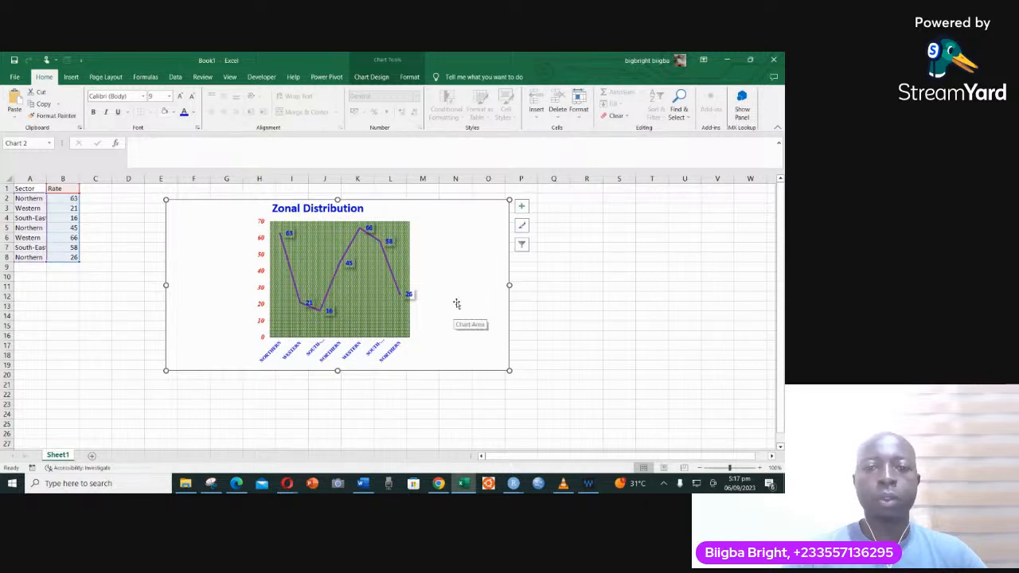
- Fill the chart area with a light green theme shade and deselect the chart
left_click(395, 316)
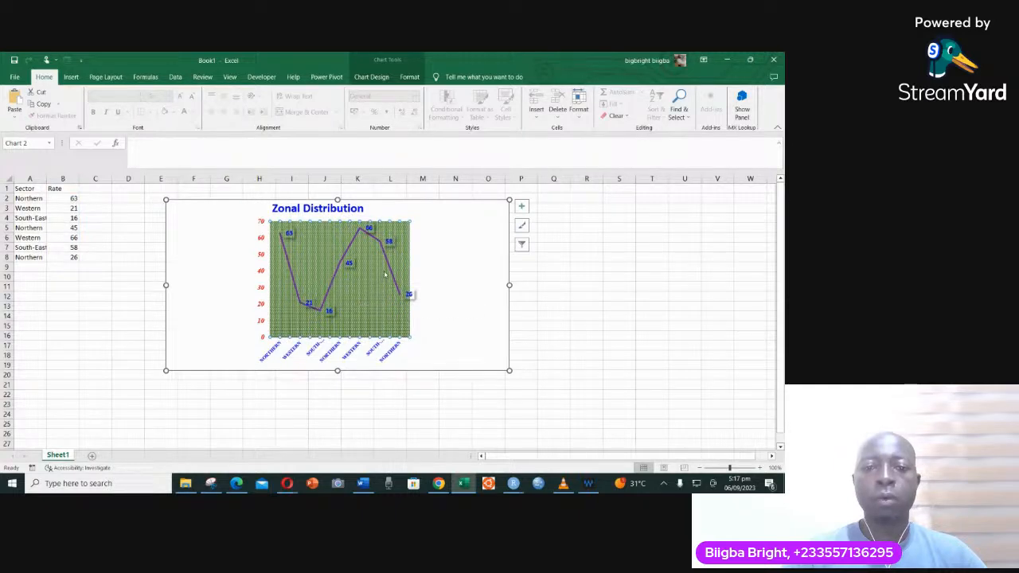
left_click(460, 314)
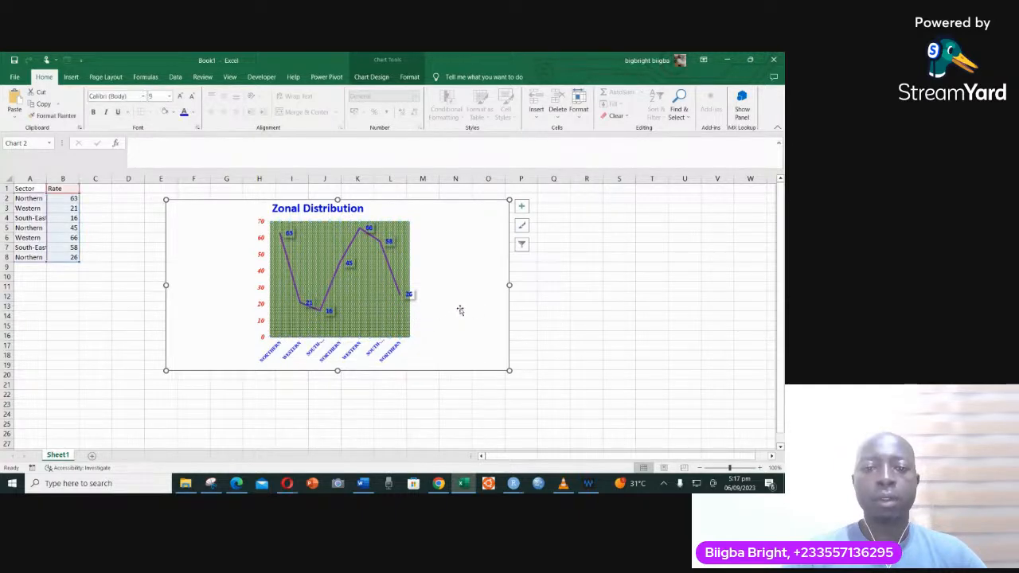
left_click(409, 76)
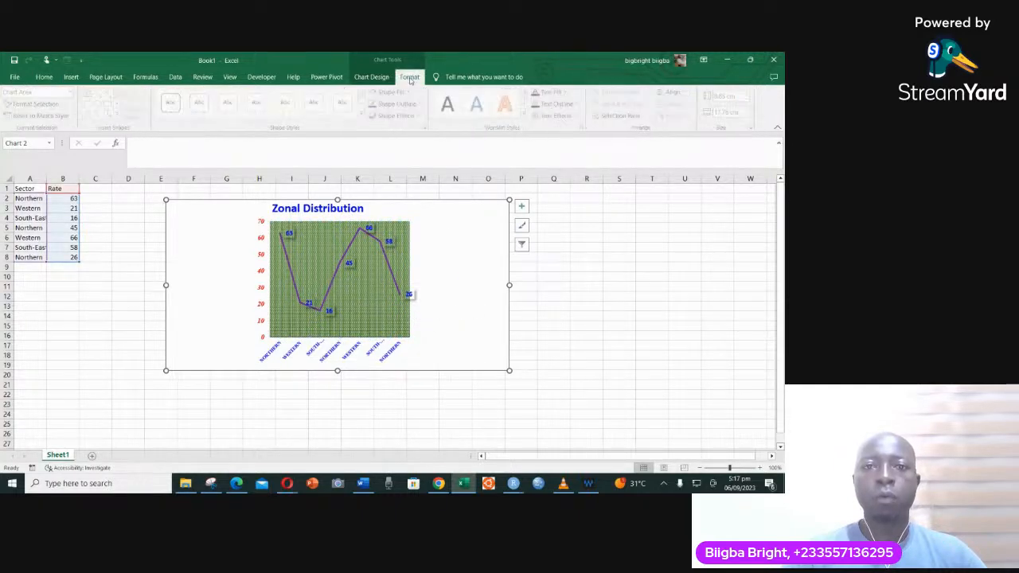
left_click(407, 93)
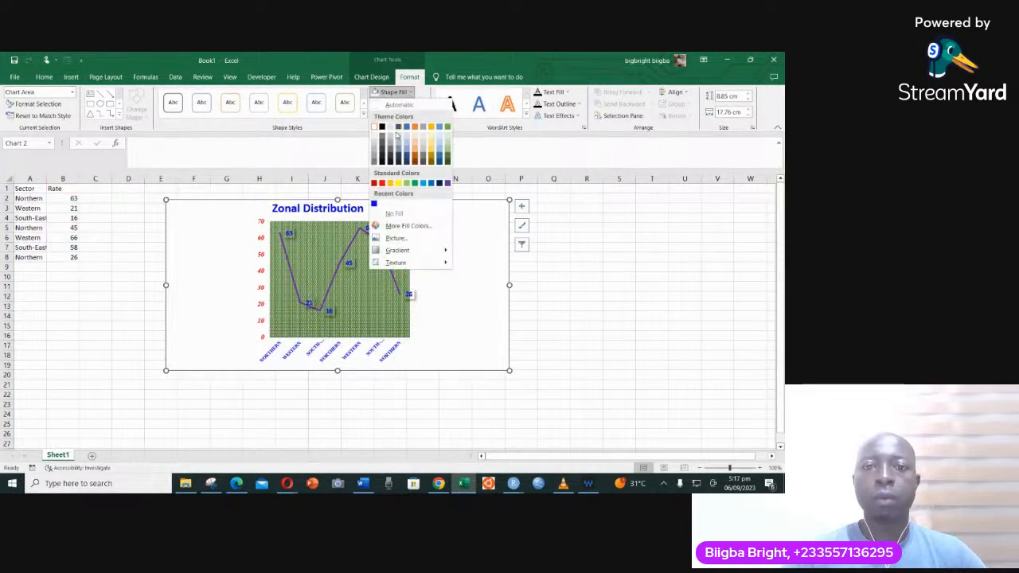
left_click(448, 152)
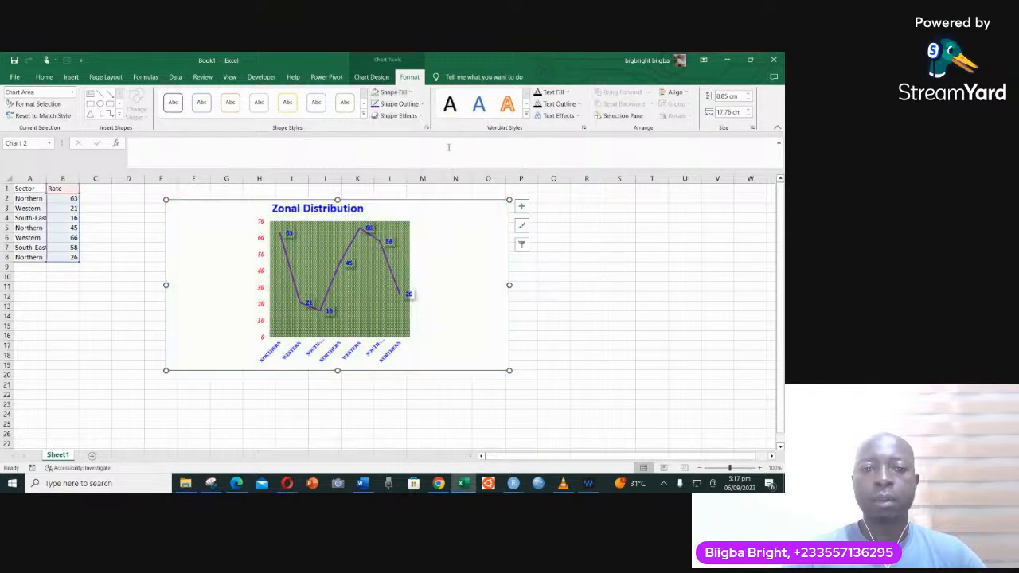
left_click(551, 302)
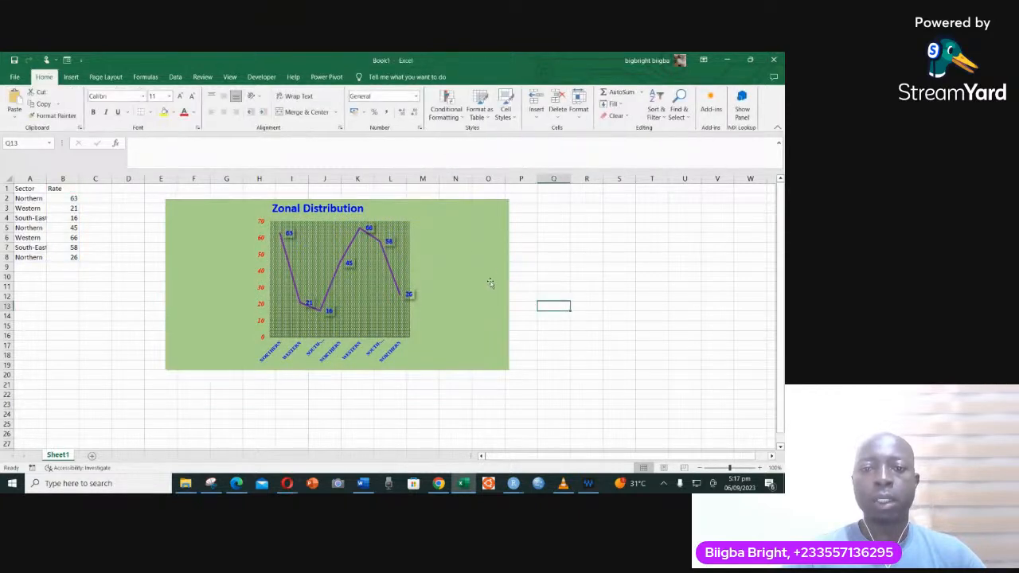
- Copy the whole Zonal Distribution chart
left_click(506, 218)
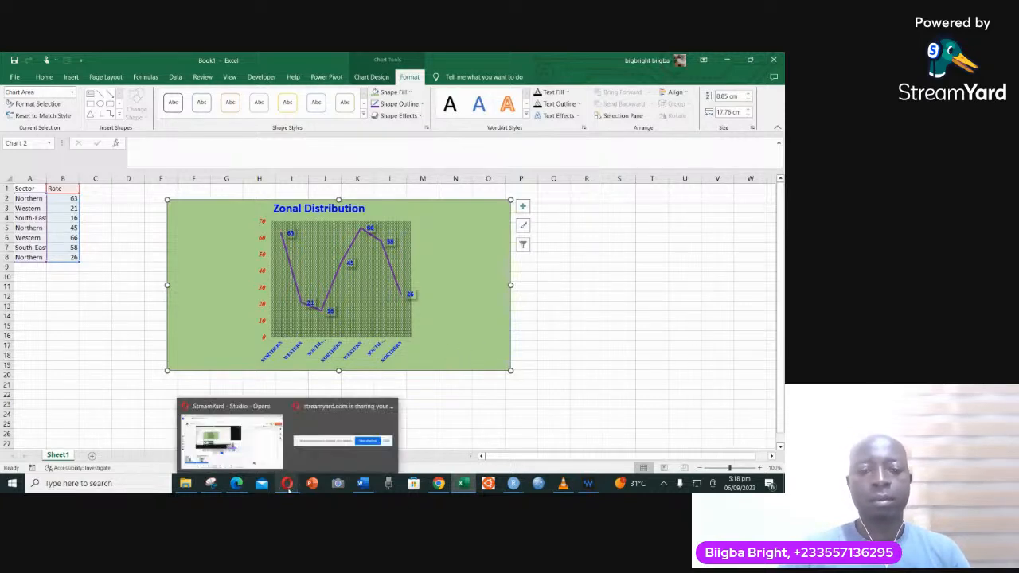
right_click(511, 333)
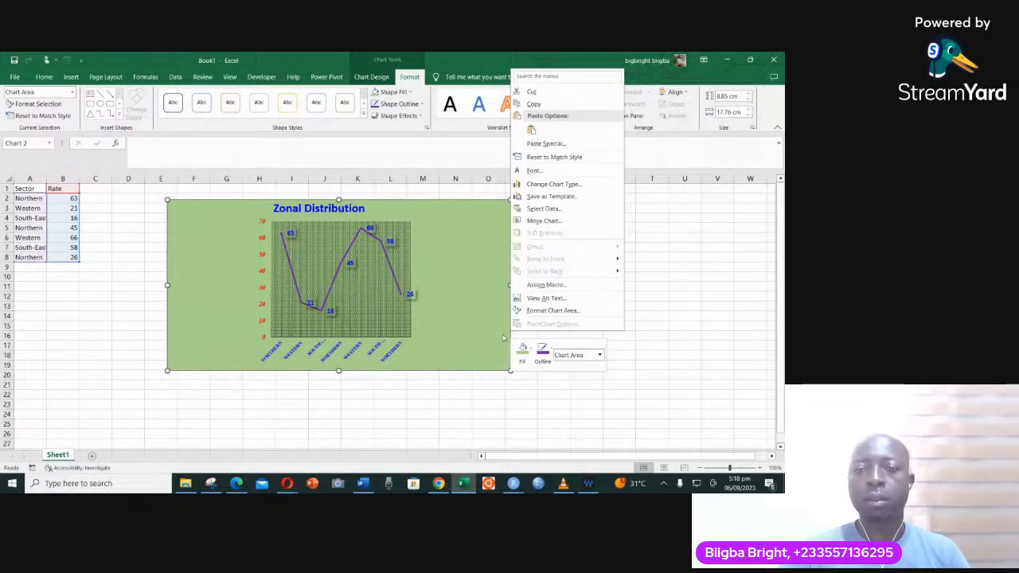
left_click(534, 104)
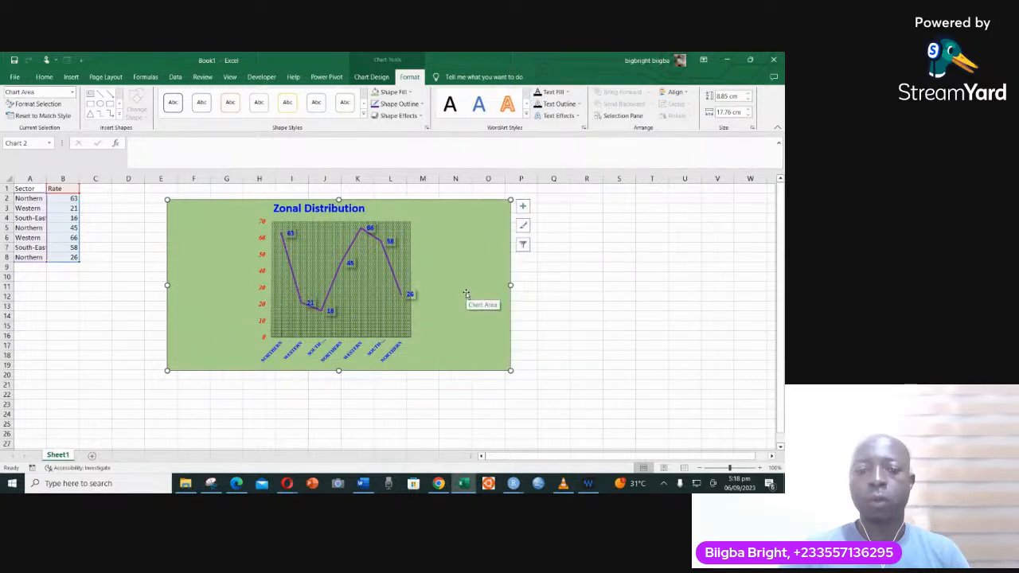
- Switch to the pie.jpg.docx Word document and paste the copied chart below the pie chart, using the destination theme and embedding the workbook
left_click(362, 483)
scroll(395, 347, "down", 10)
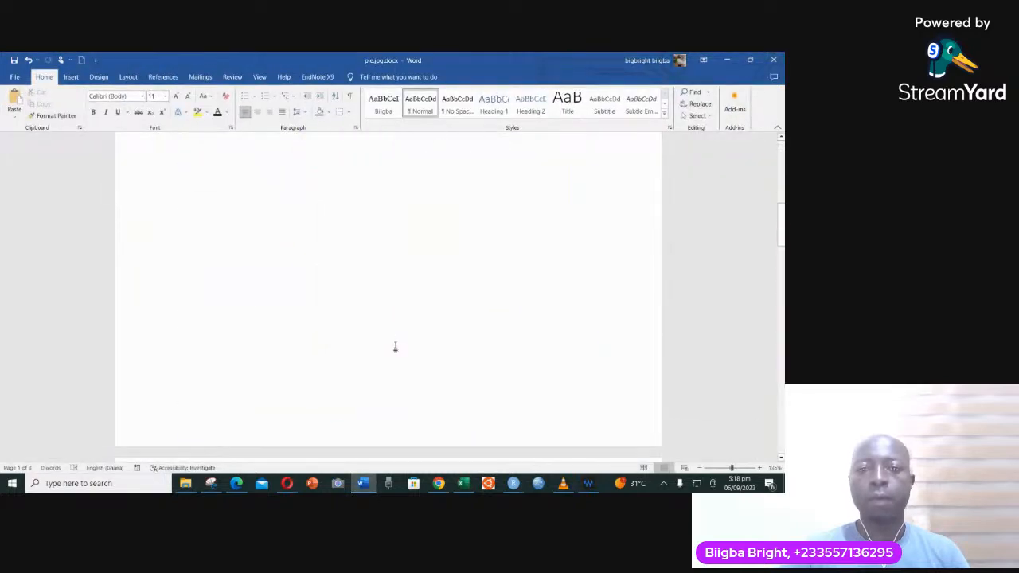
scroll(396, 347, "down", 10)
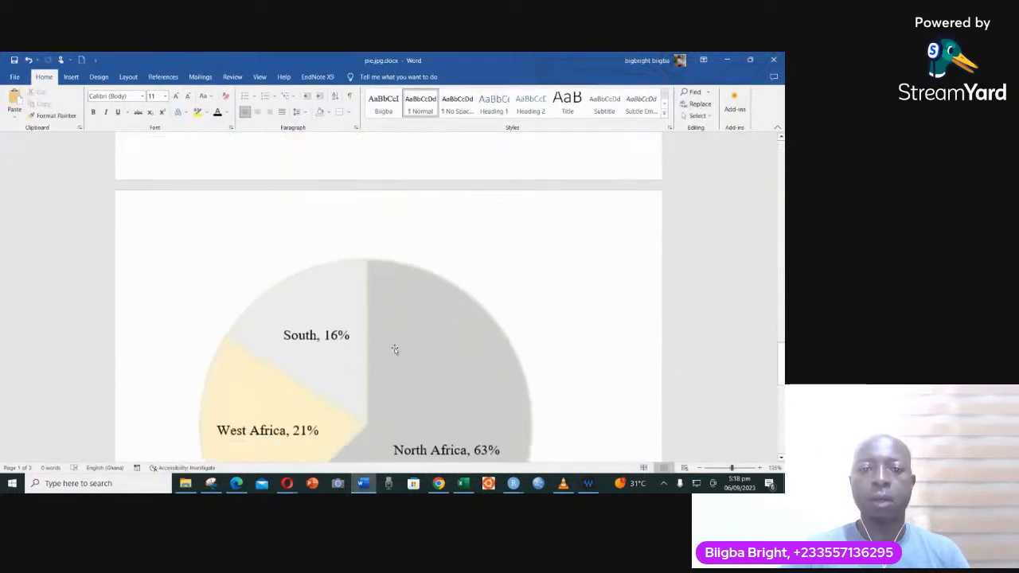
scroll(395, 349, "down", 3)
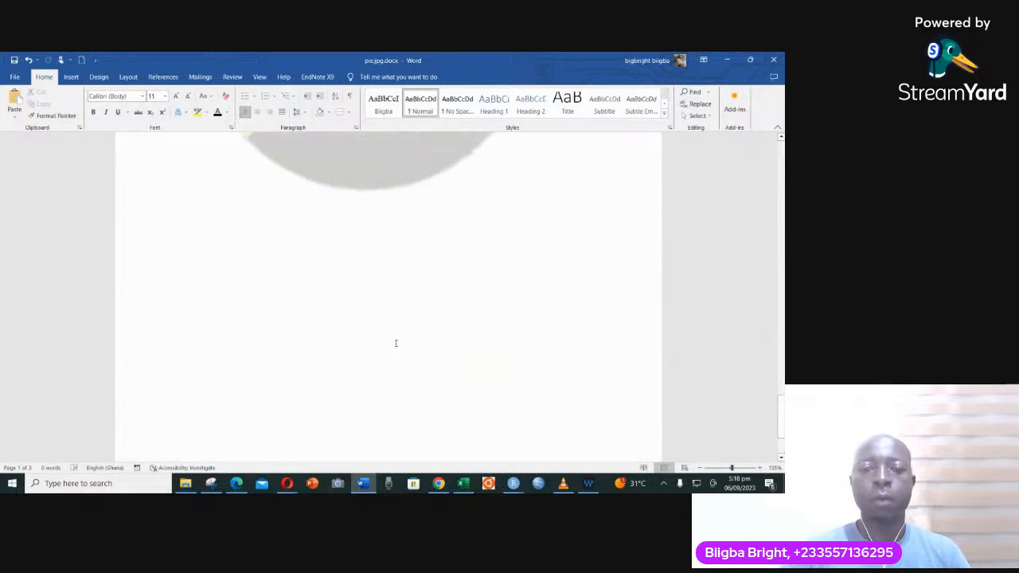
double_click(217, 273)
double_click(197, 268)
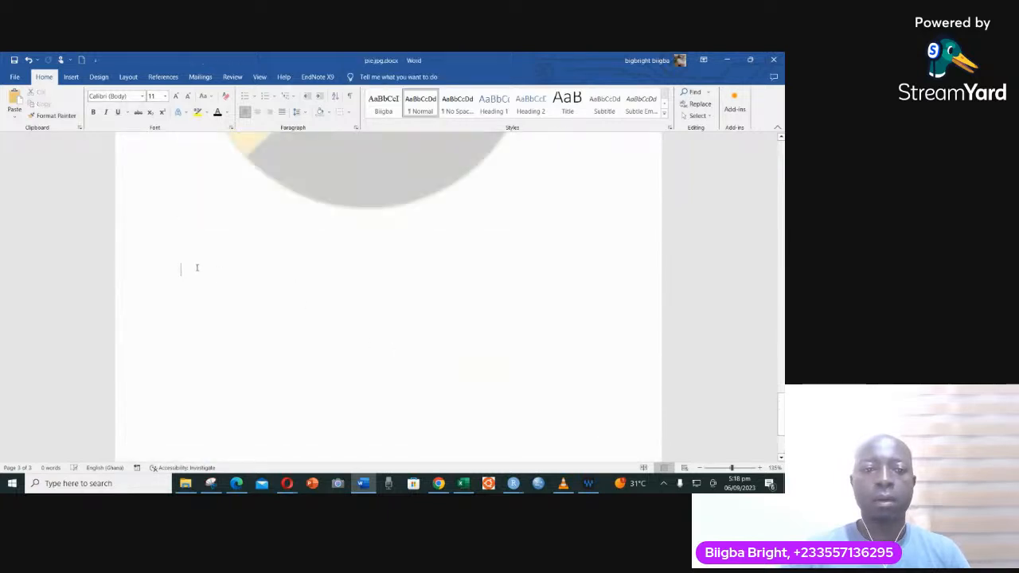
right_click(180, 269)
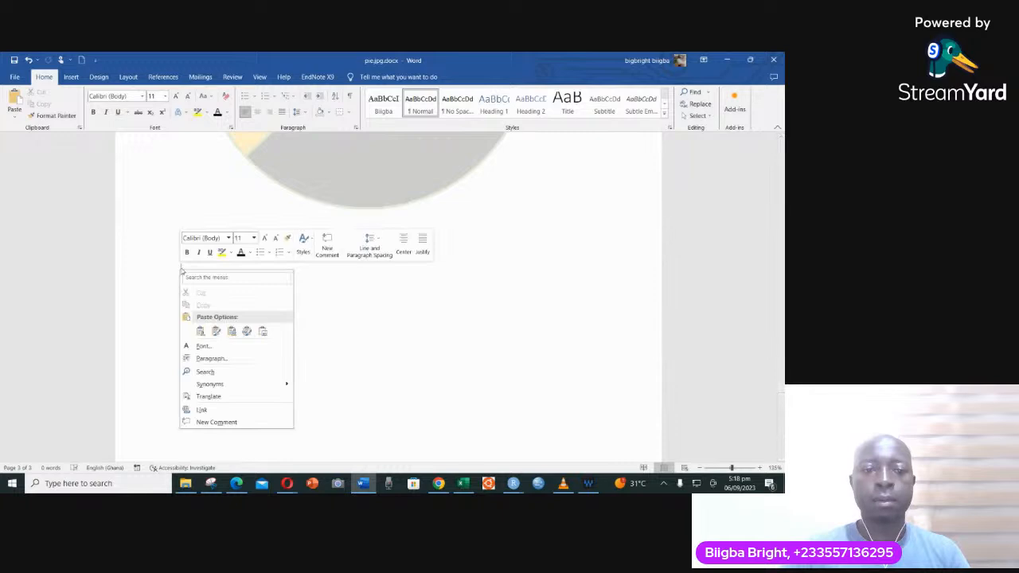
left_click(201, 332)
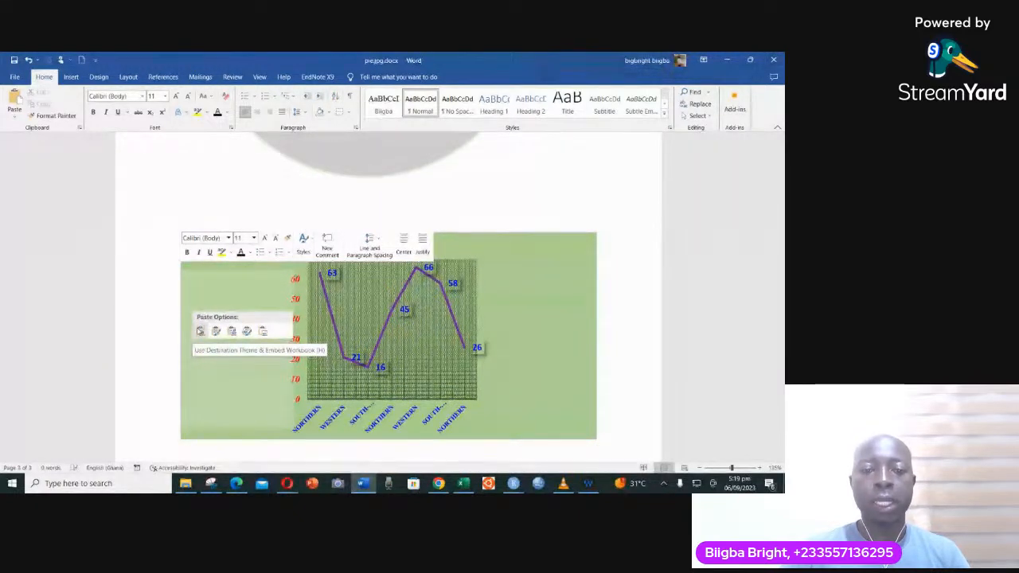
left_click(201, 331)
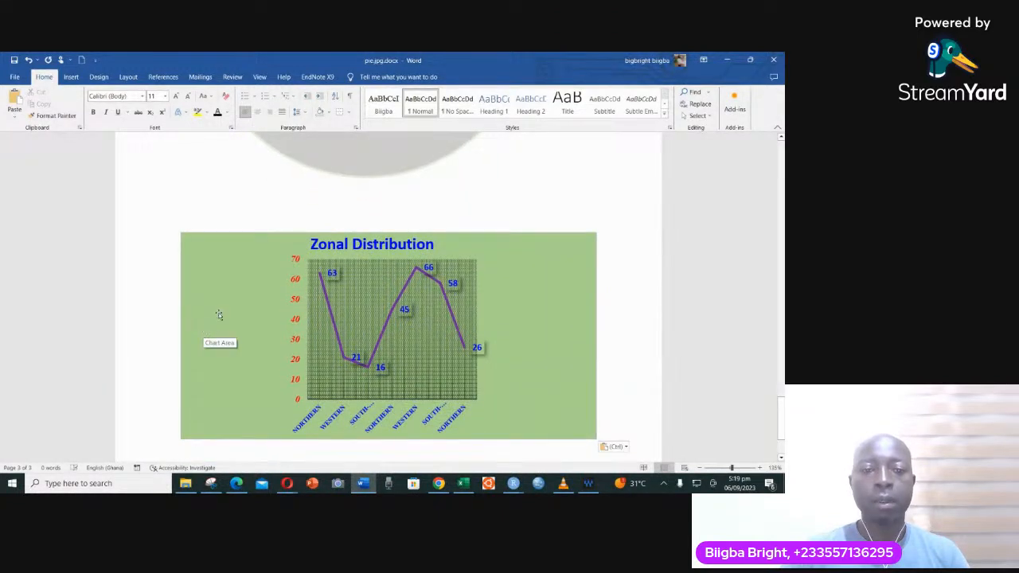
- Return to the Excel workbook and fill the Zonal Distribution chart area with a light orange theme shade
left_click(464, 484)
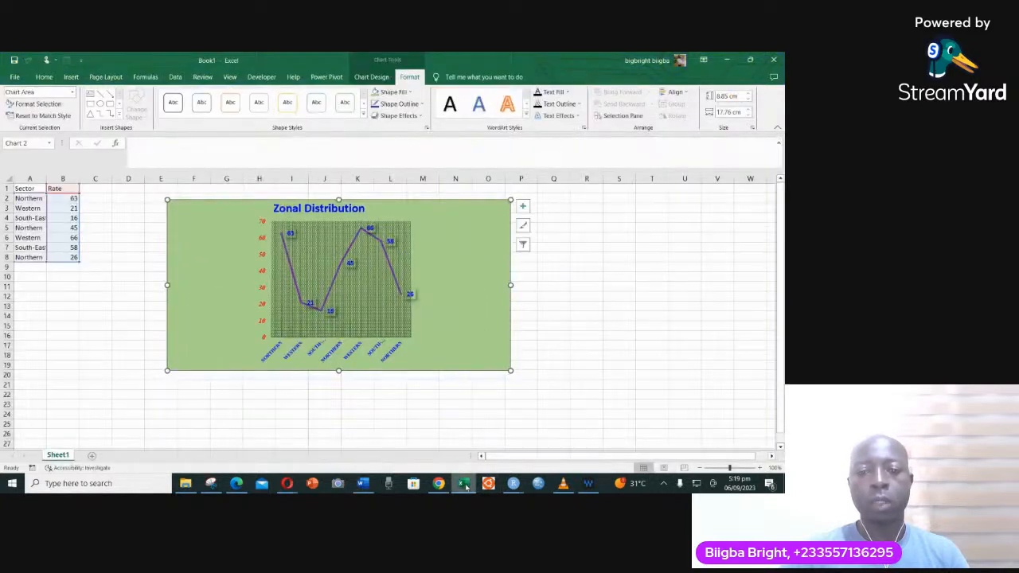
left_click(405, 92)
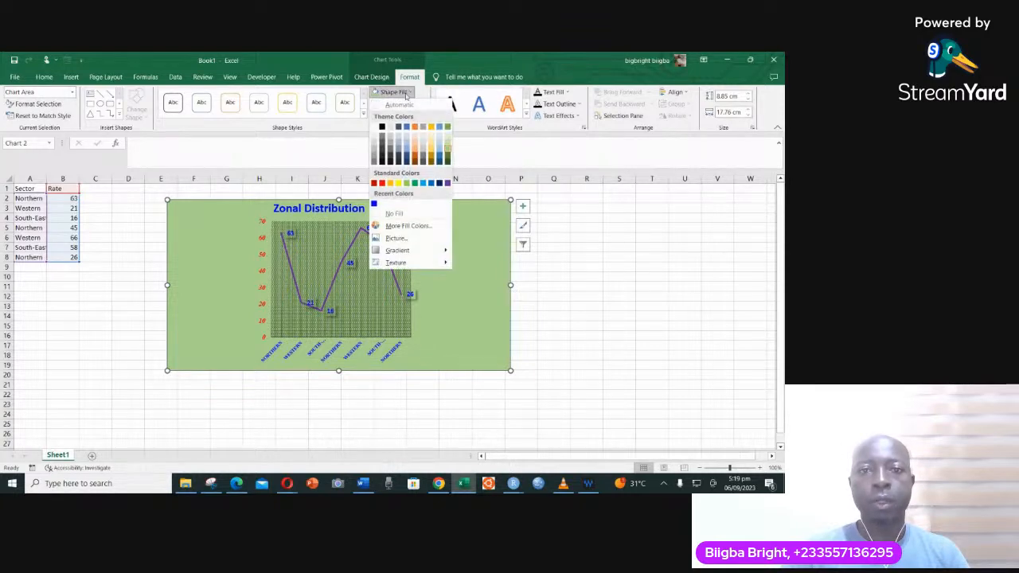
left_click(414, 143)
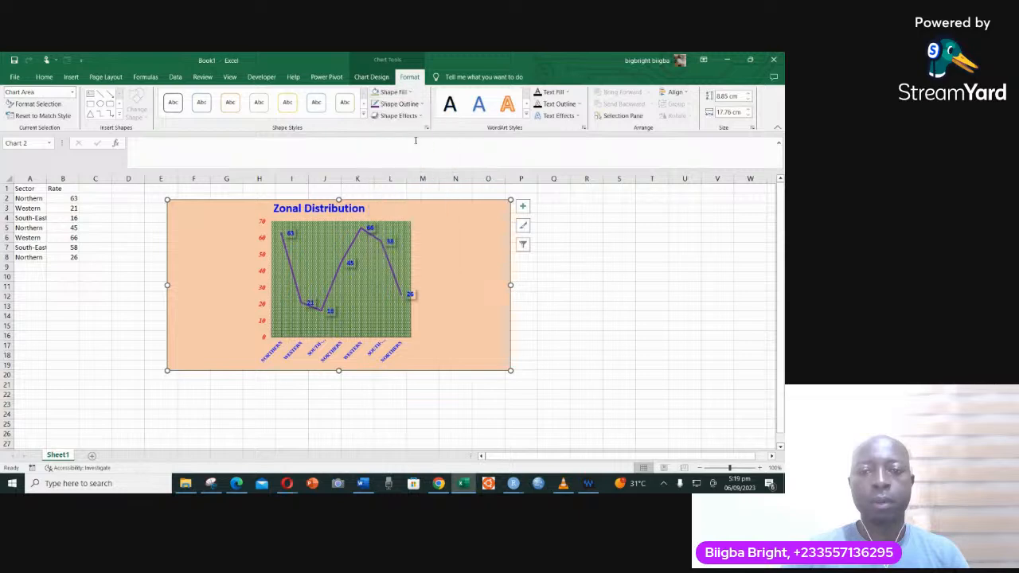
- Compare the embedded Zonal Distribution chart in Word with the recoloured Excel original to check whether its background follows the change
left_click(363, 483)
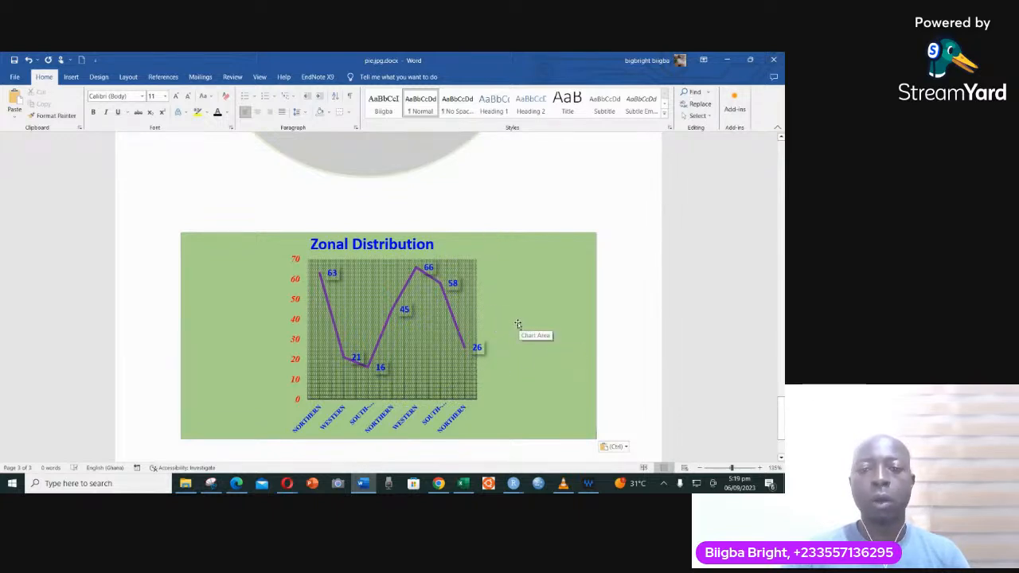
scroll(500, 293, "down", 3)
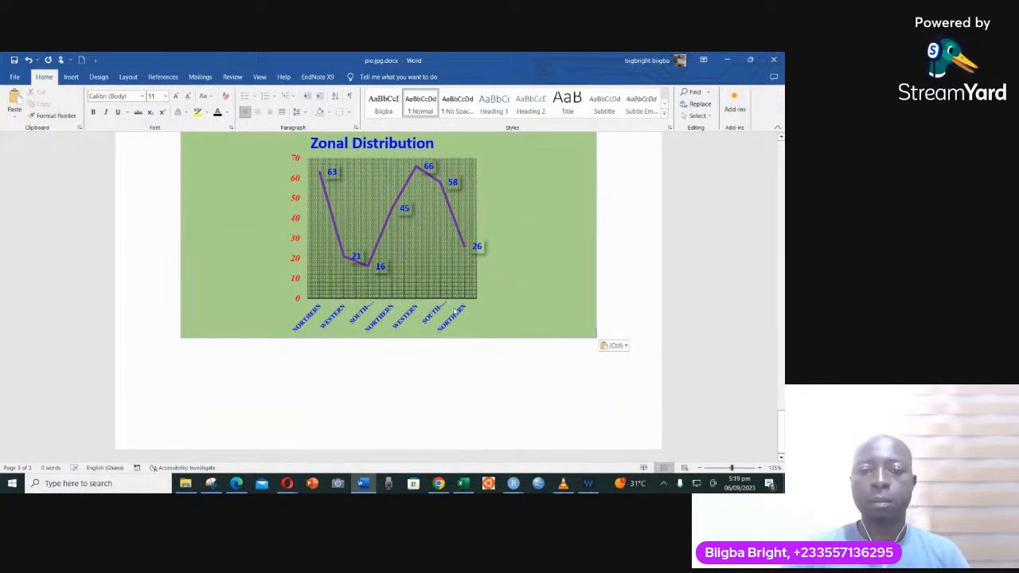
scroll(454, 311, "up", 3)
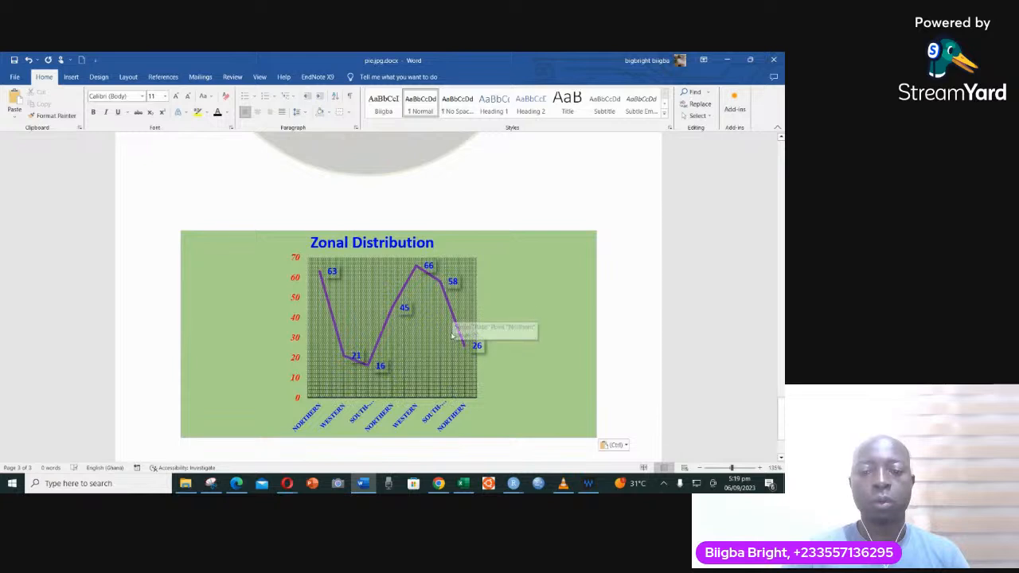
left_click(461, 484)
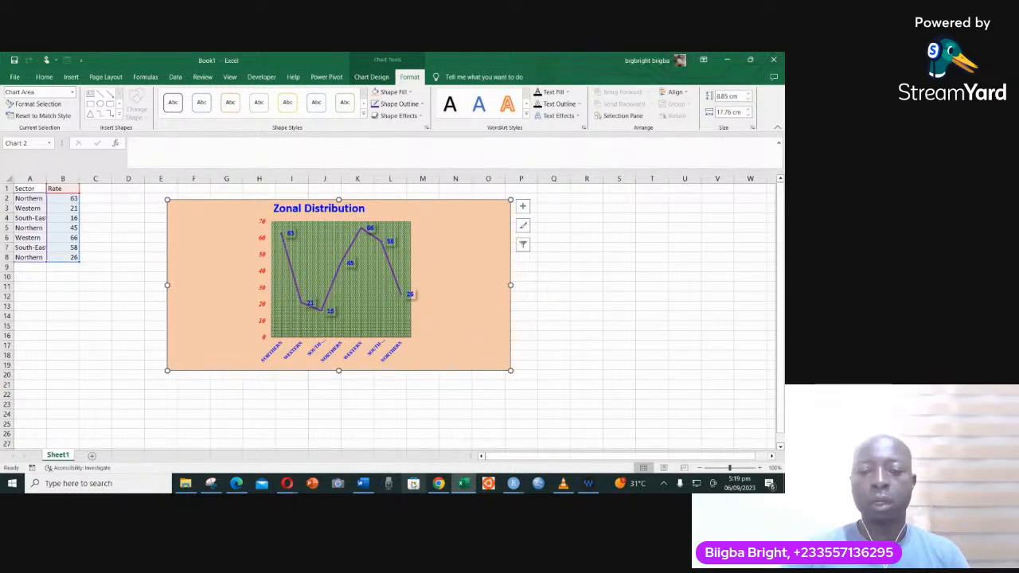
left_click(363, 484)
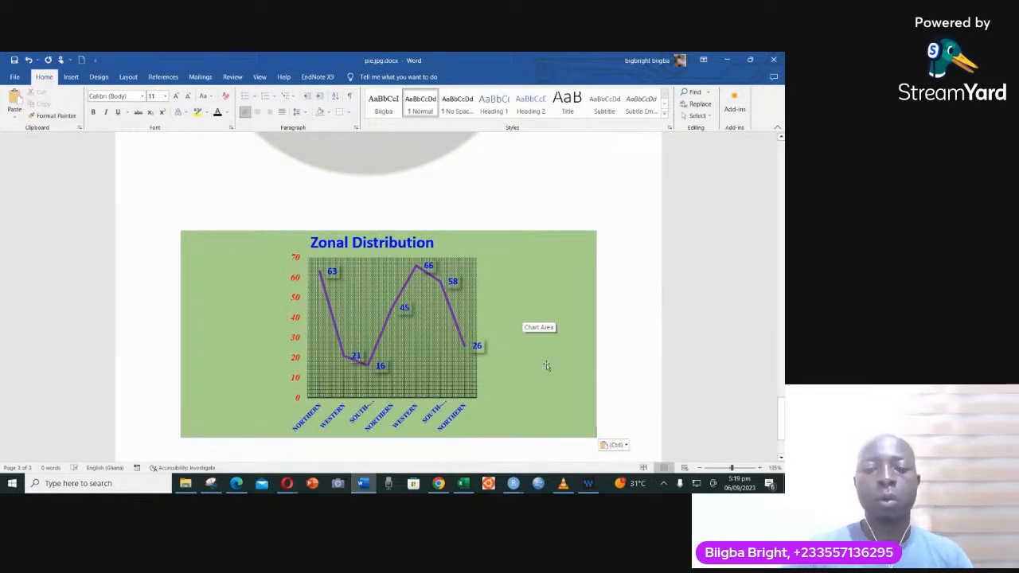
left_click(588, 302)
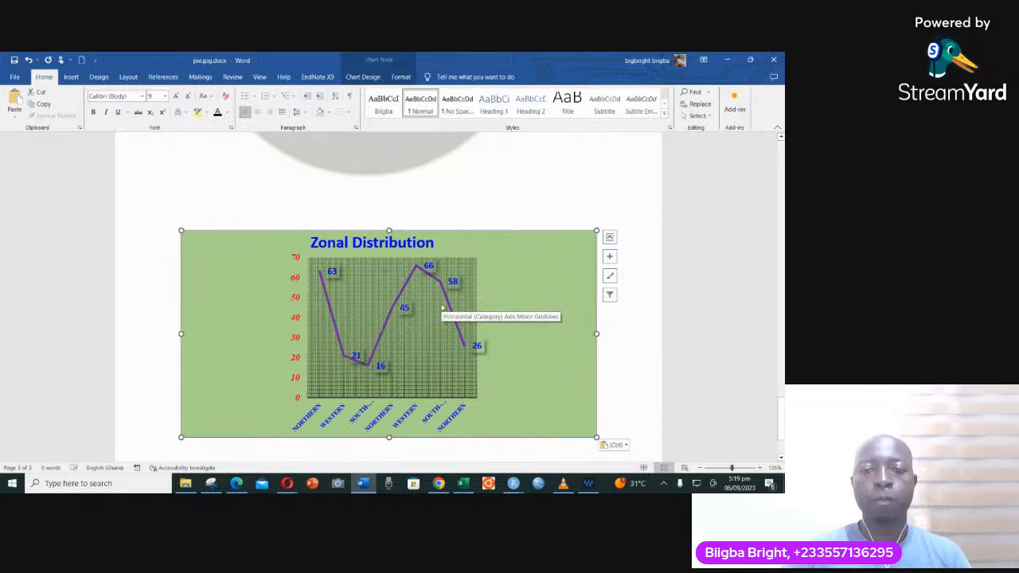
scroll(443, 308, "down", 1)
scroll(444, 308, "down", 2)
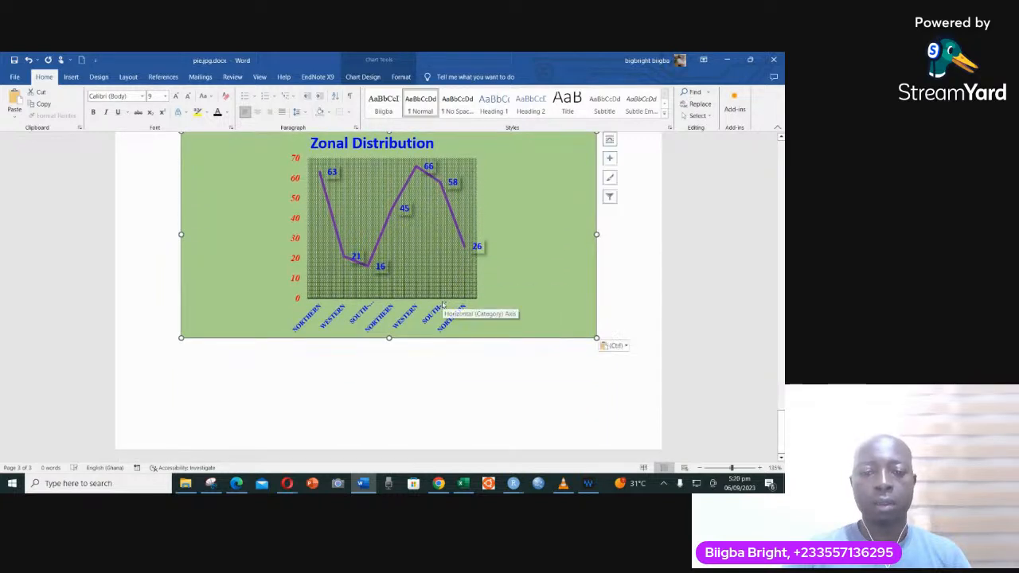
scroll(444, 305, "up", 3)
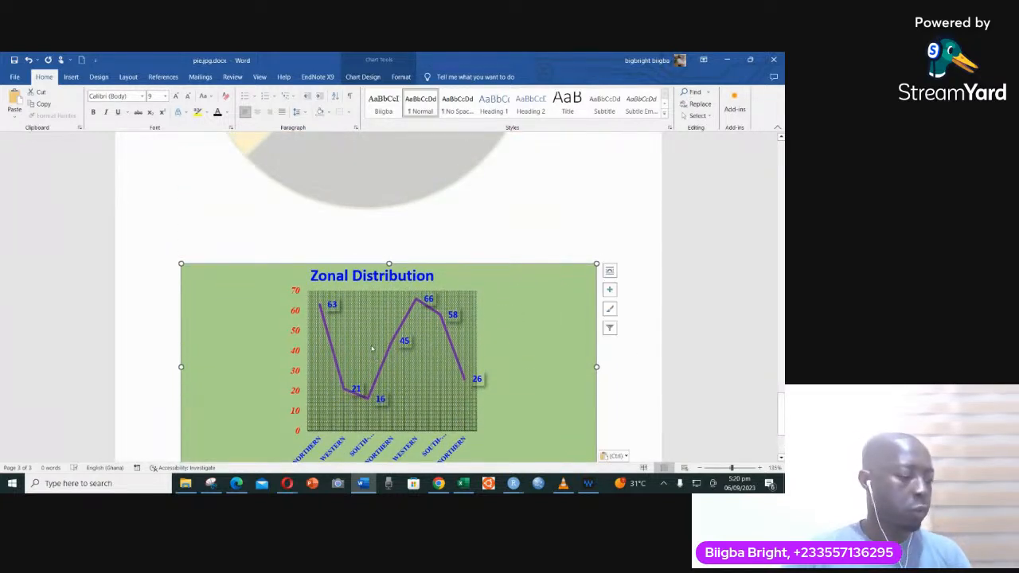
left_click(226, 226)
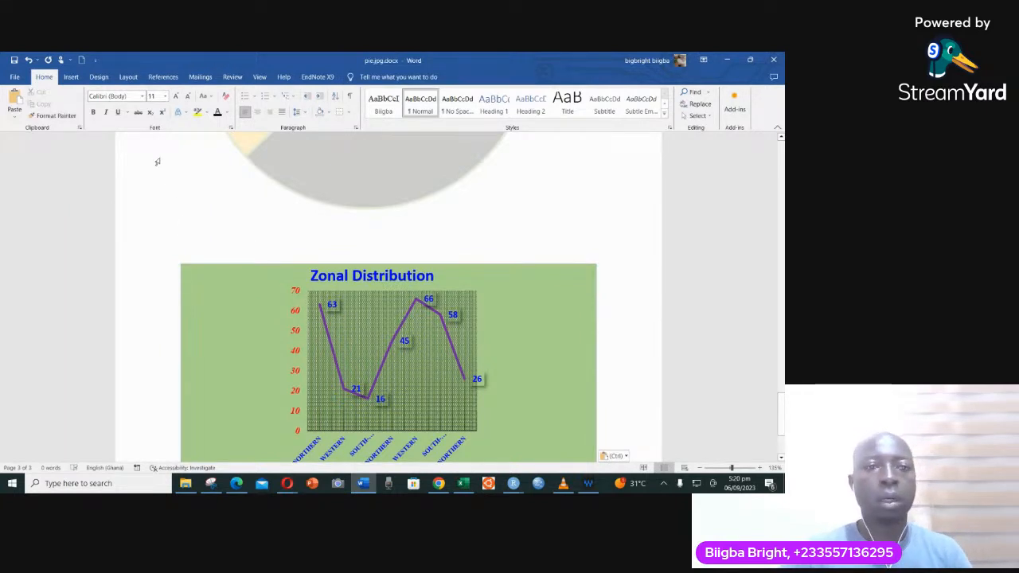
scroll(182, 215, "down", 2)
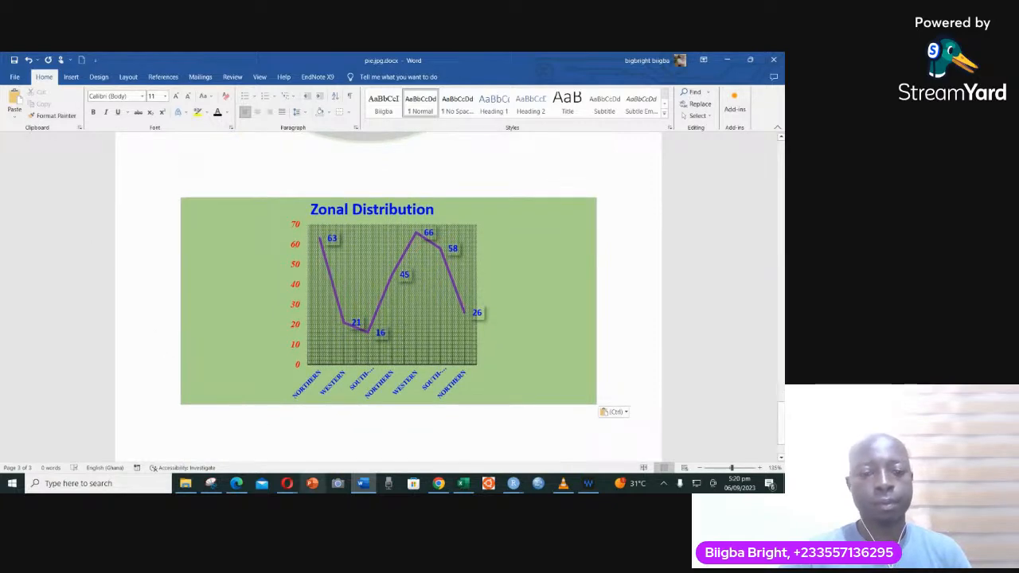
mouse_move(288, 483)
left_click(254, 452)
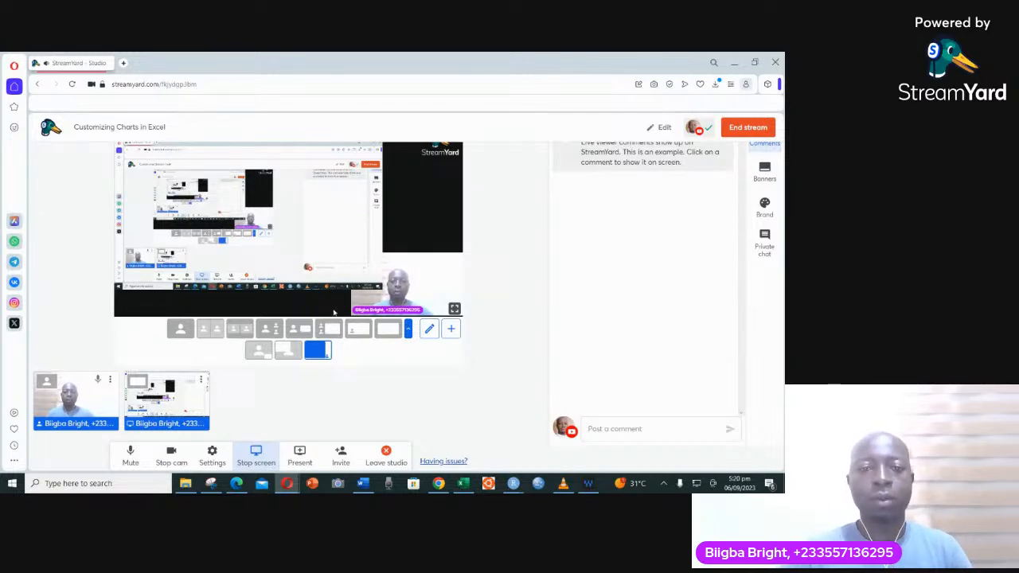
left_click(180, 329)
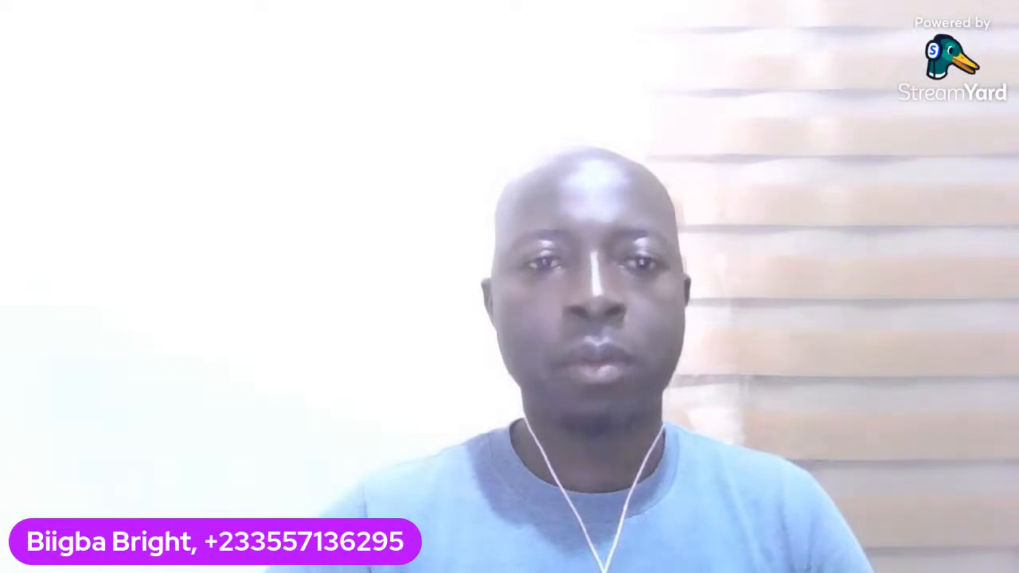